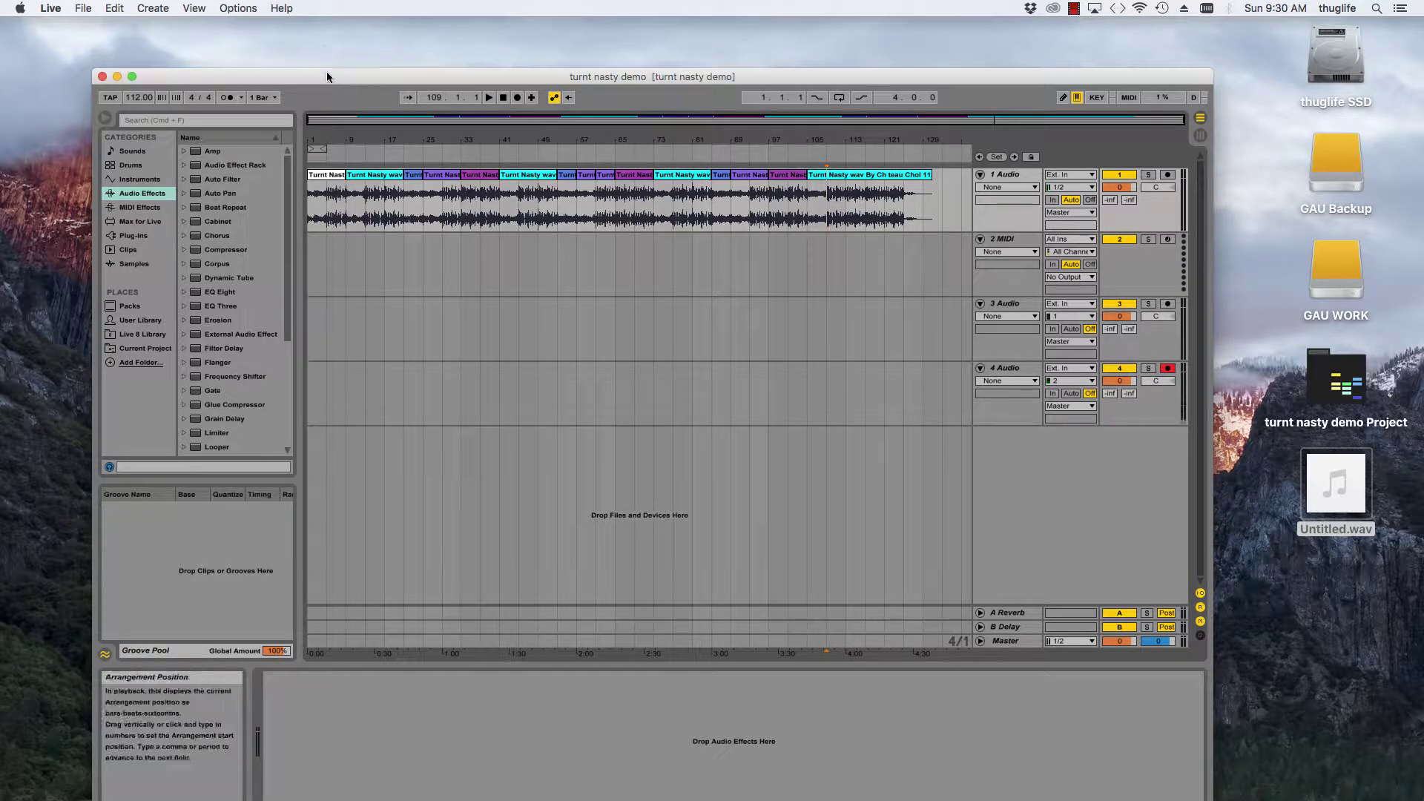
- Play the arrangement starting from bar 23 to hear the lead-in to the hook section
{"action": "left_click_drag", "start_coordinate": [327, 71], "coordinate": [321, 52]}
{"action": "left_click", "coordinate": [345, 249]}
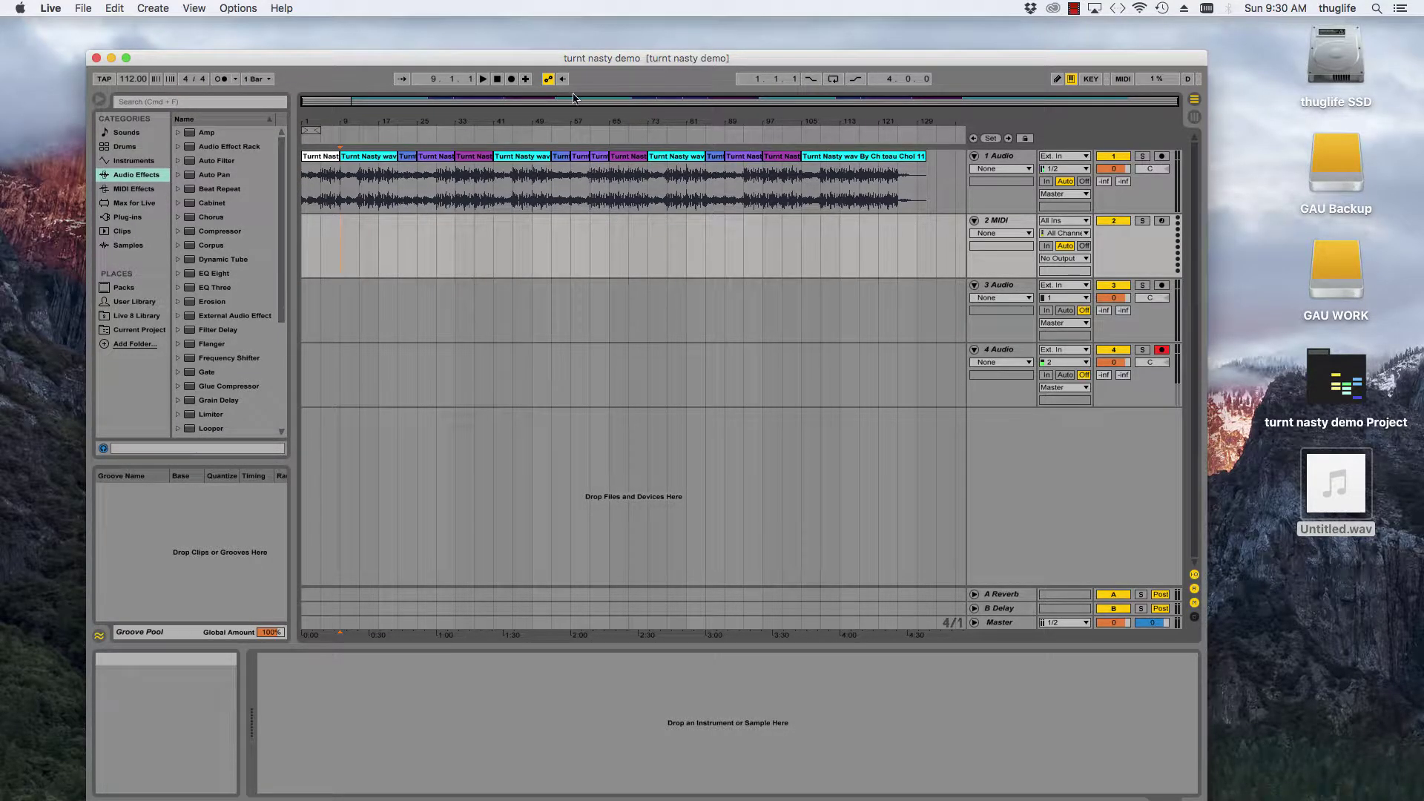
{"action": "left_click_drag", "start_coordinate": [541, 100], "coordinate": [542, 108]}
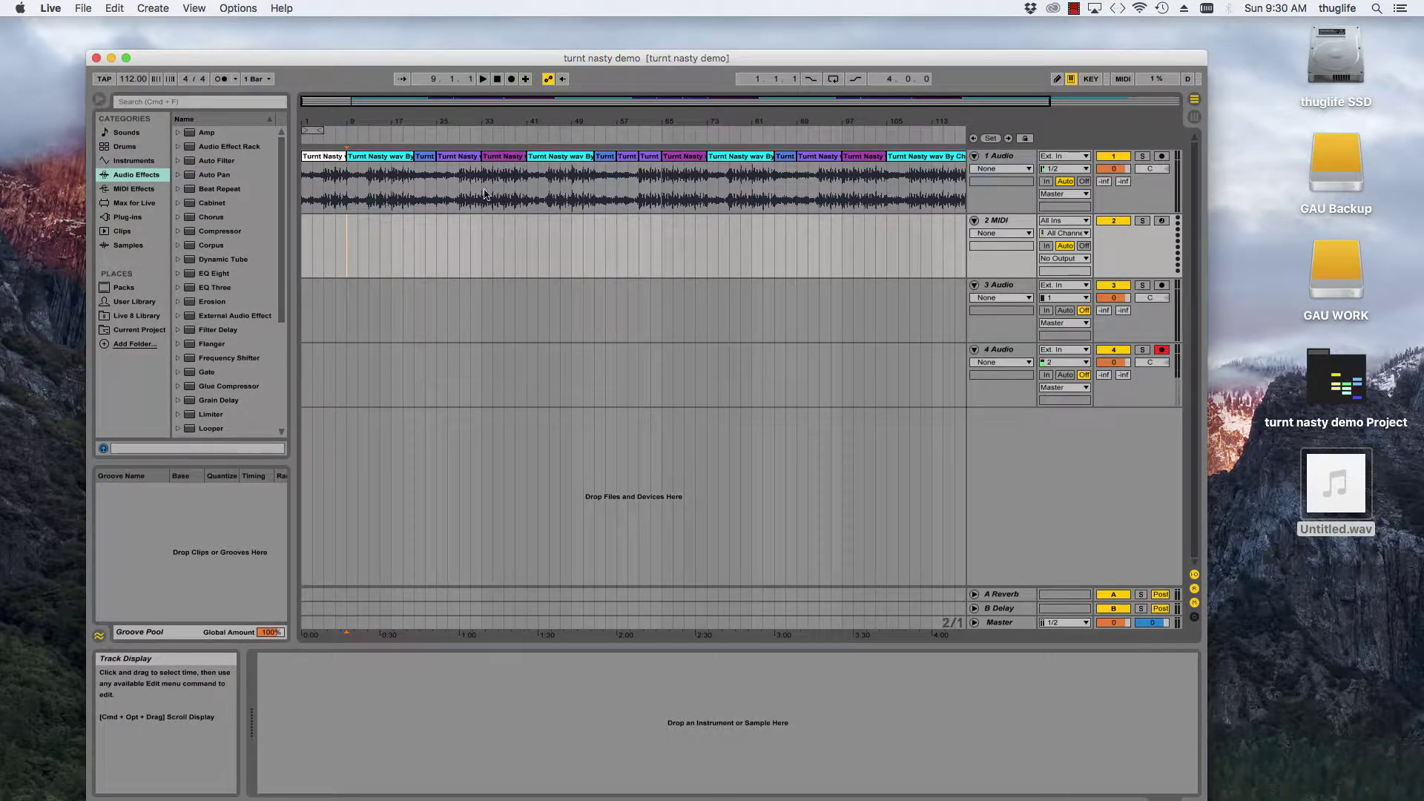
{"action": "left_click", "coordinate": [437, 226]}
{"action": "left_click_drag", "start_coordinate": [613, 61], "coordinate": [615, 42]}
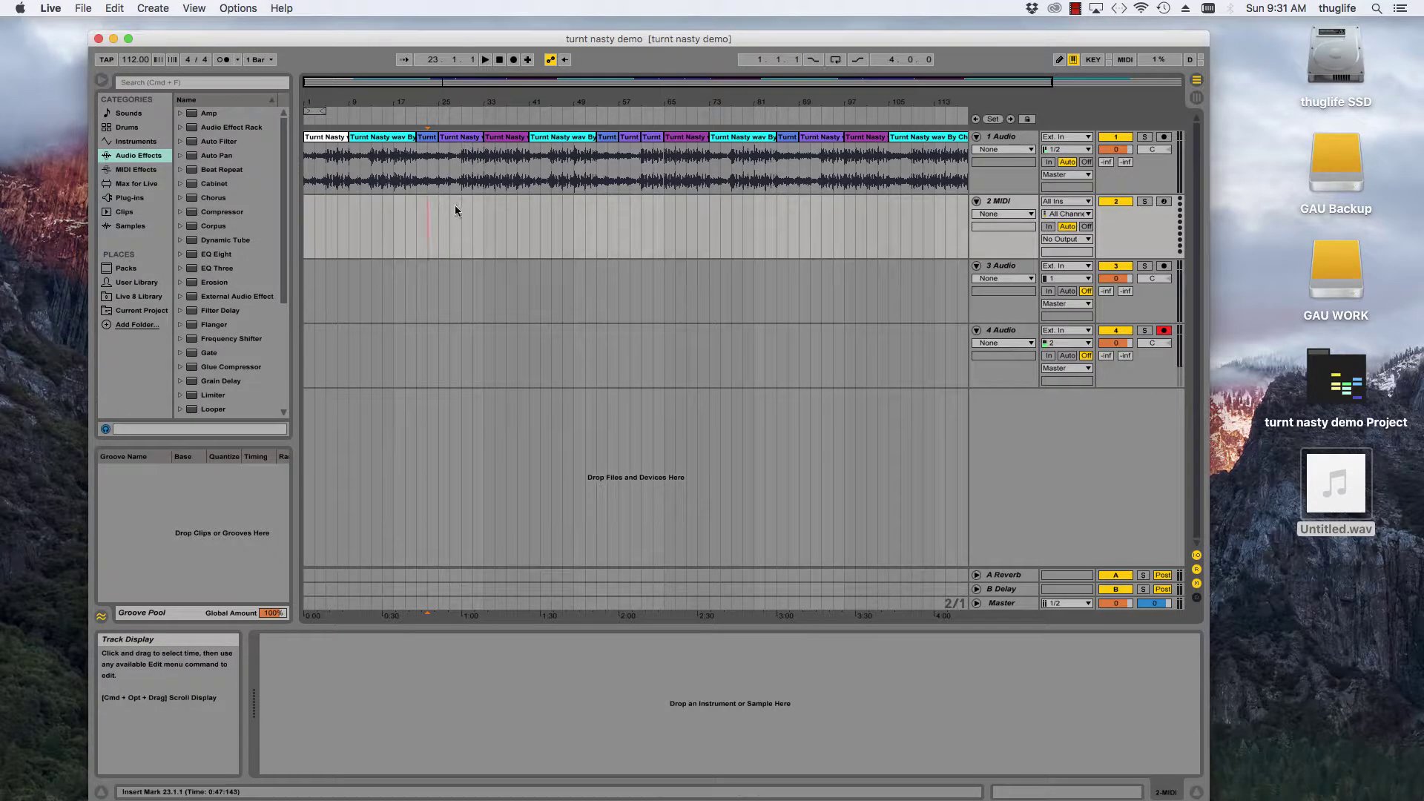
{"action": "key", "text": "space"}
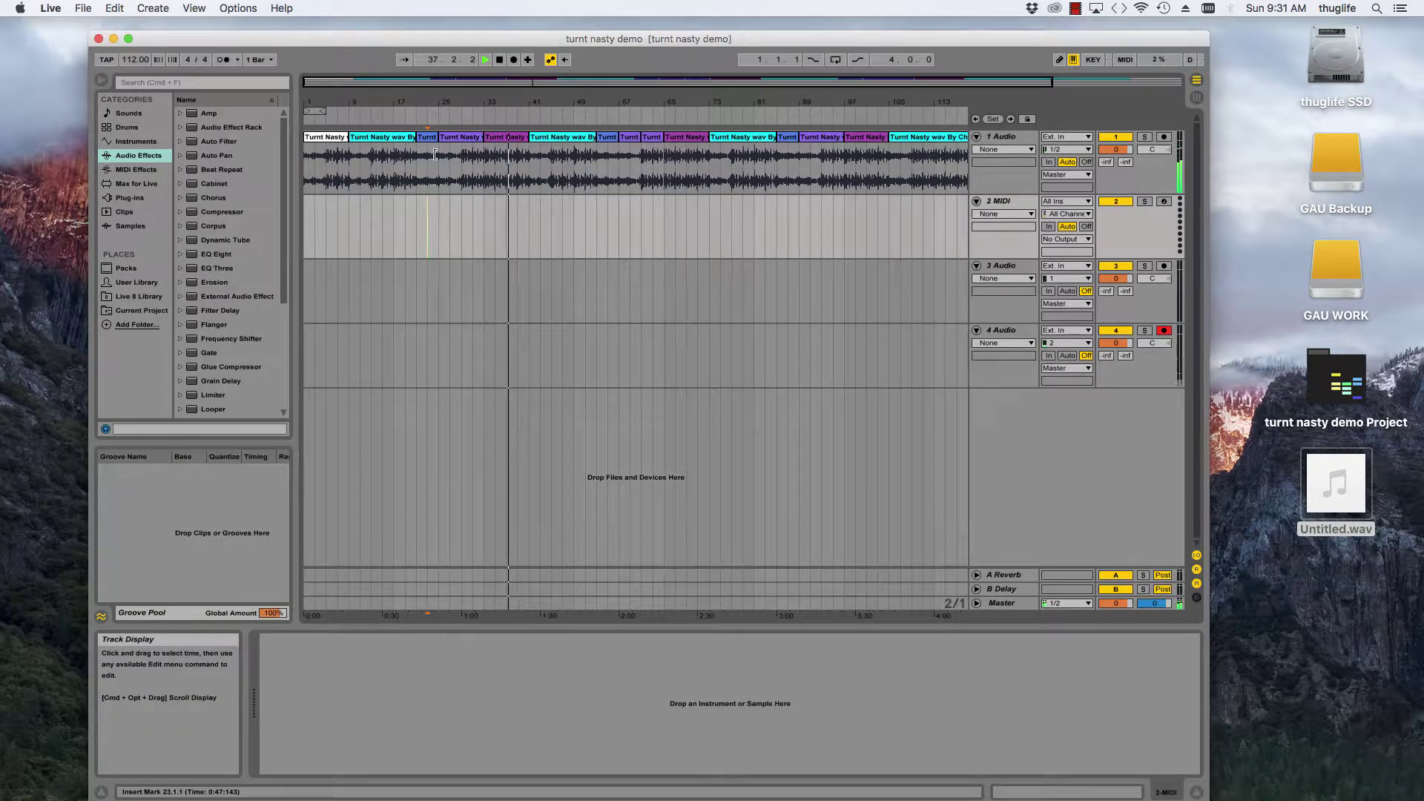
- Set the loop brace over bars 25 to 41, turn looping on, and stop playback
{"action": "left_click_drag", "start_coordinate": [324, 110], "coordinate": [533, 119]}
{"action": "left_click", "coordinate": [835, 59]}
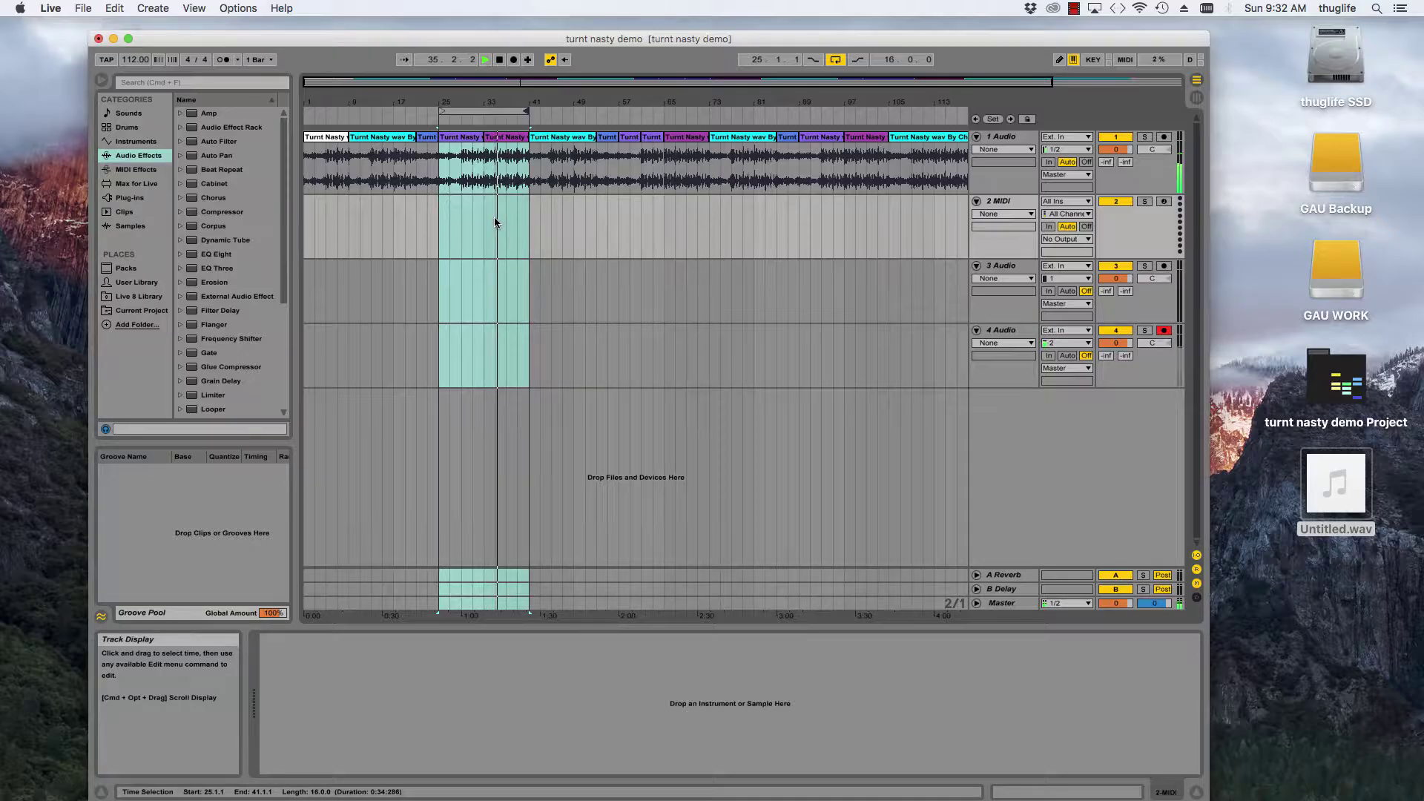
{"action": "left_click", "coordinate": [499, 59]}
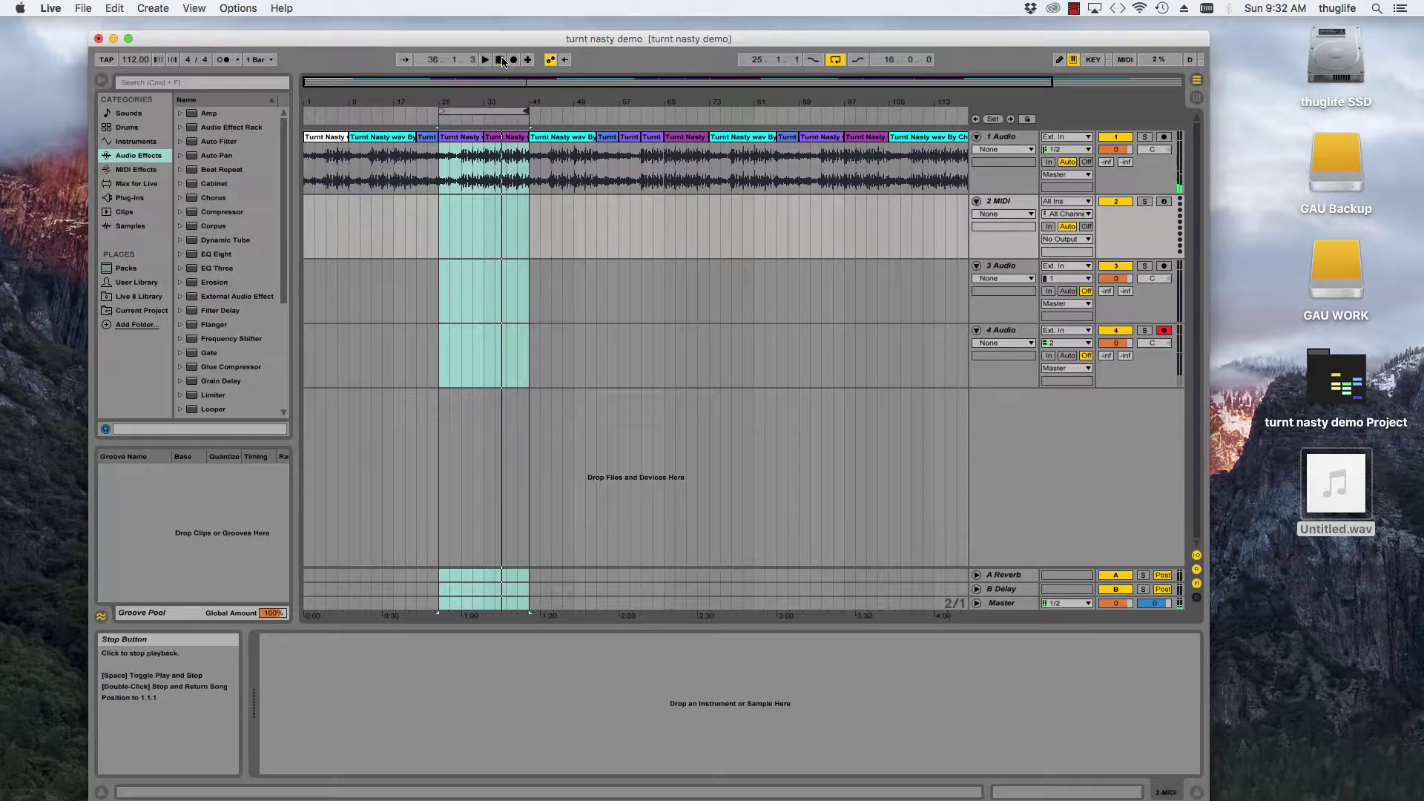
- Audition the looped section from bar 25 and stop playback
{"action": "left_click", "coordinate": [524, 244]}
{"action": "key", "text": "shift+space"}
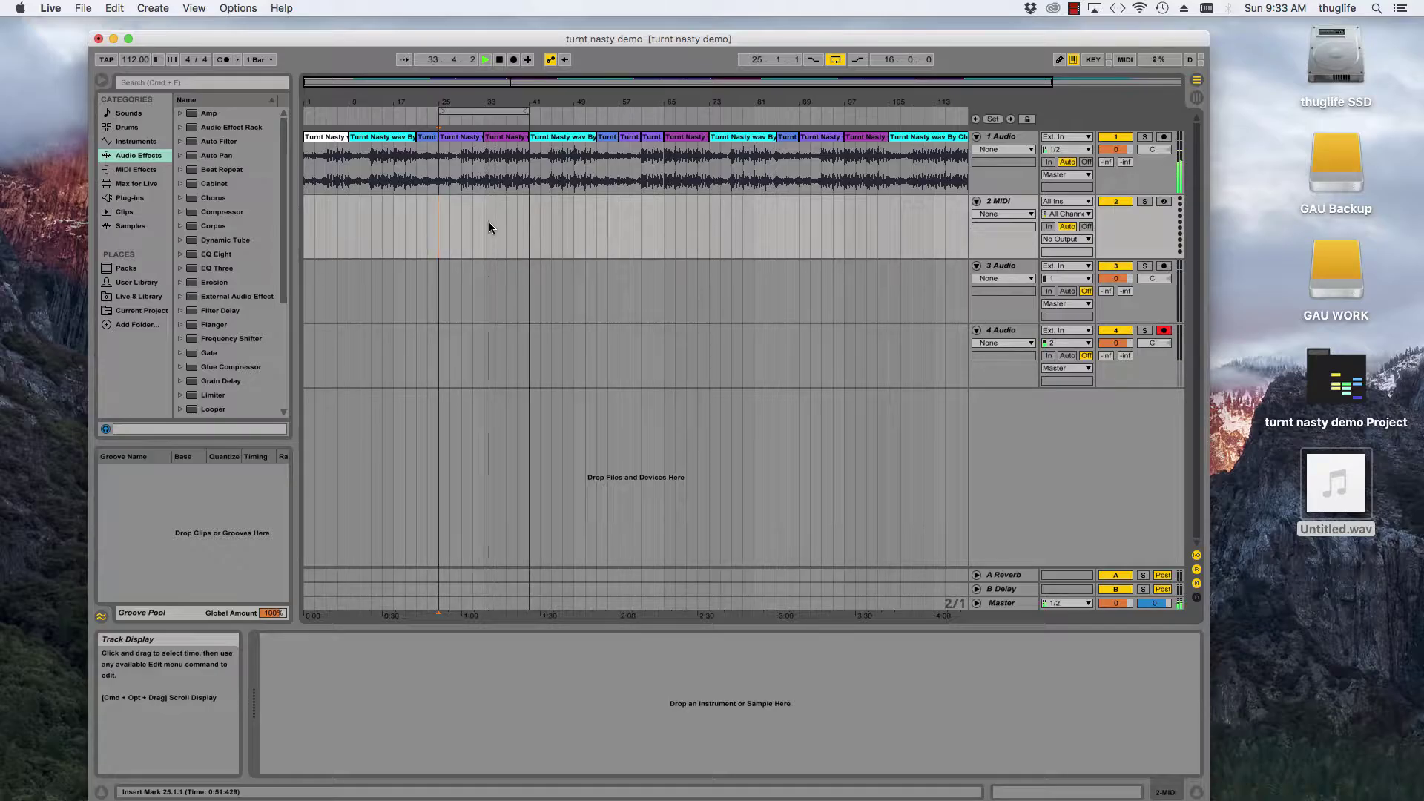
{"action": "left_click", "coordinate": [499, 60]}
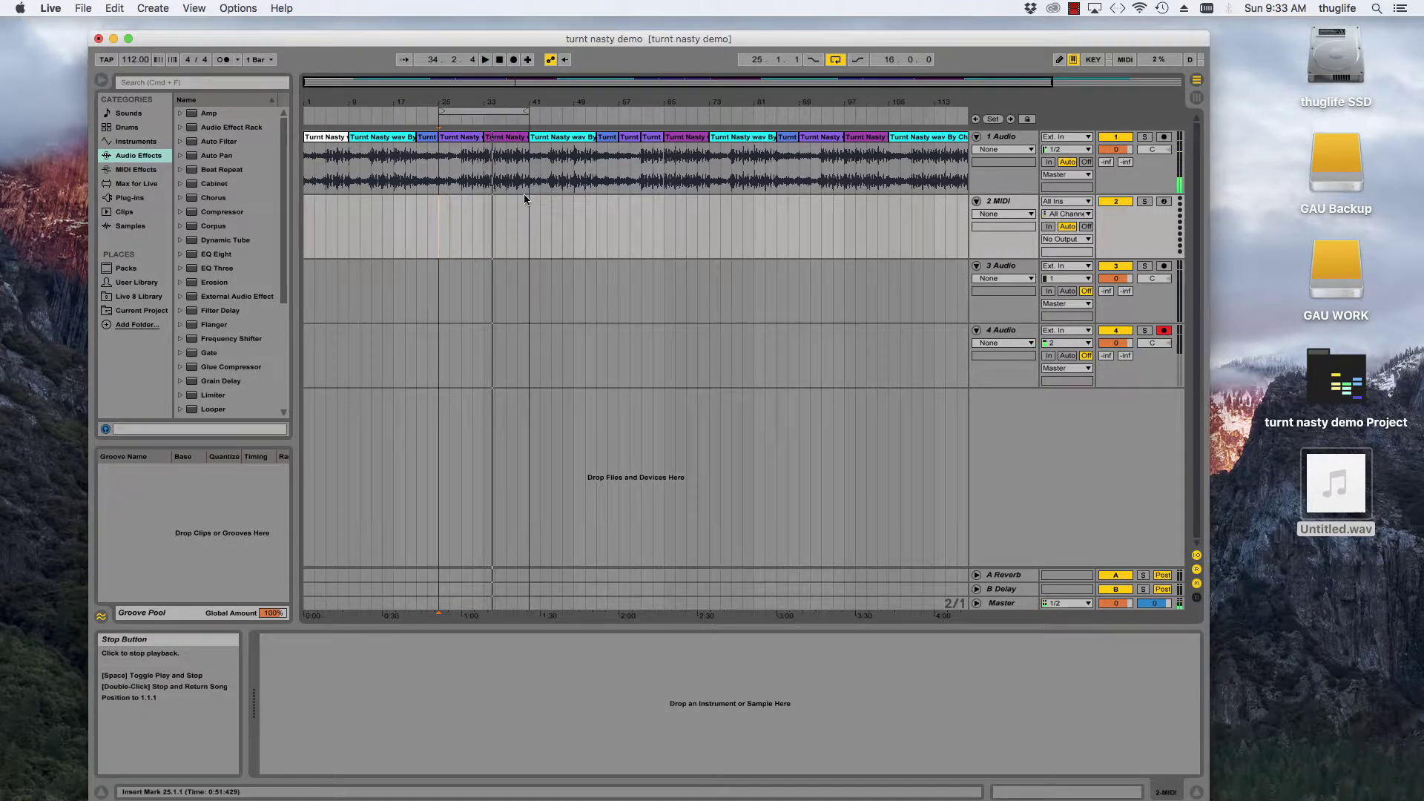
- Turn looping off and record a take on the 4 Audio track from bar 23 to about bar 42
{"action": "left_click", "coordinate": [424, 229]}
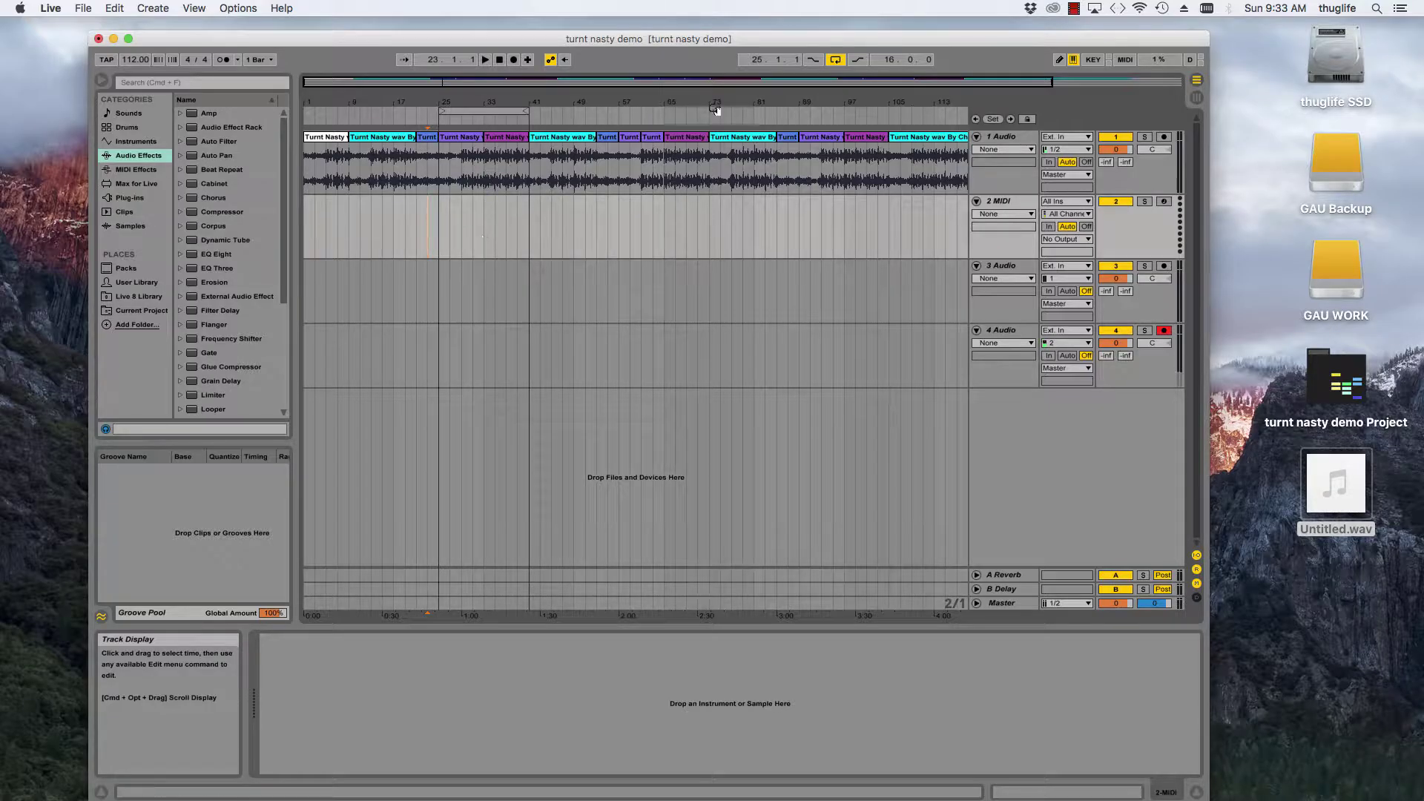
{"action": "left_click", "coordinate": [835, 59]}
{"action": "left_click", "coordinate": [513, 60]}
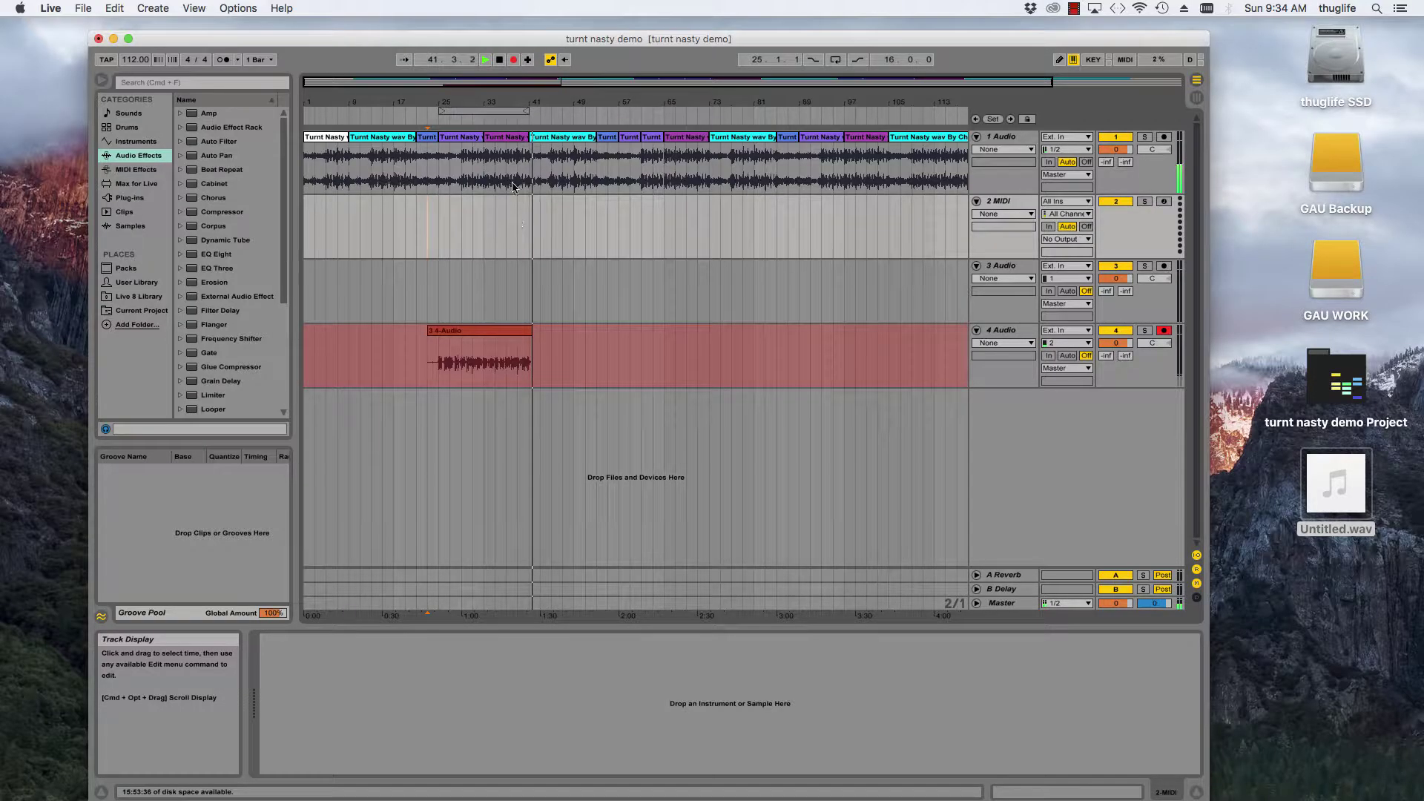
{"action": "left_click", "coordinate": [499, 59]}
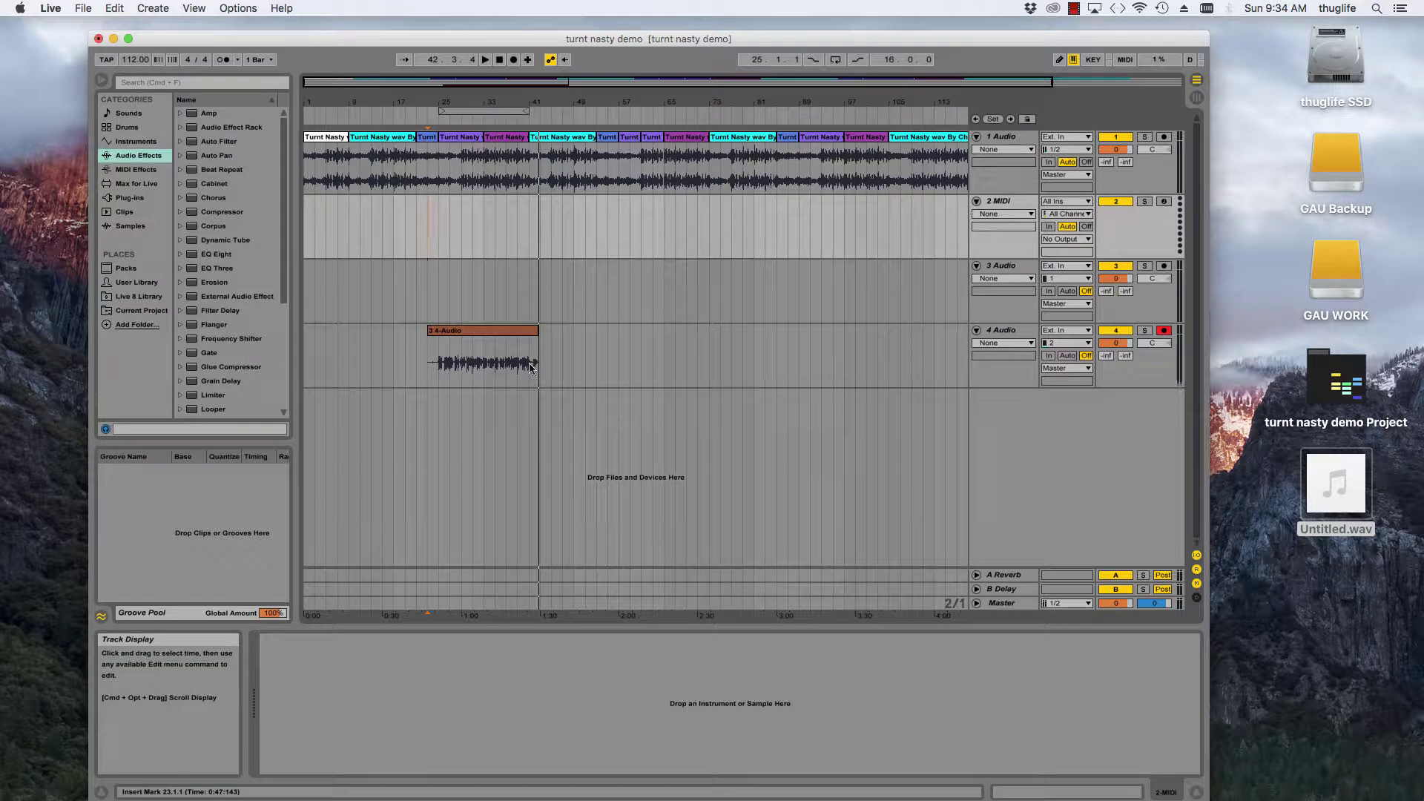
- Examine the recorded clip on the 4 Audio track against the beat's sections between bars 25 and 41
{"action": "left_click", "coordinate": [447, 176]}
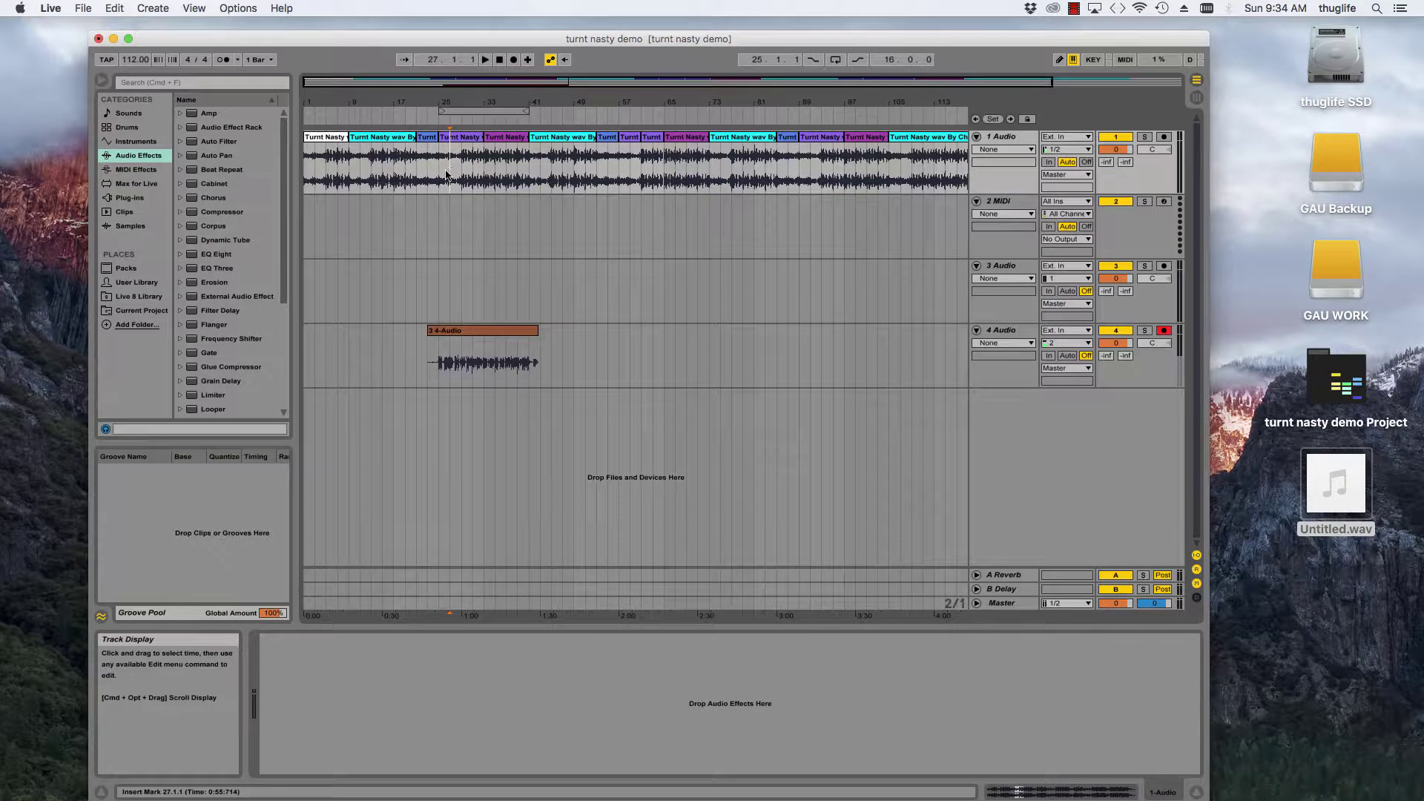
{"action": "left_click", "coordinate": [493, 155]}
{"action": "left_click", "coordinate": [443, 181]}
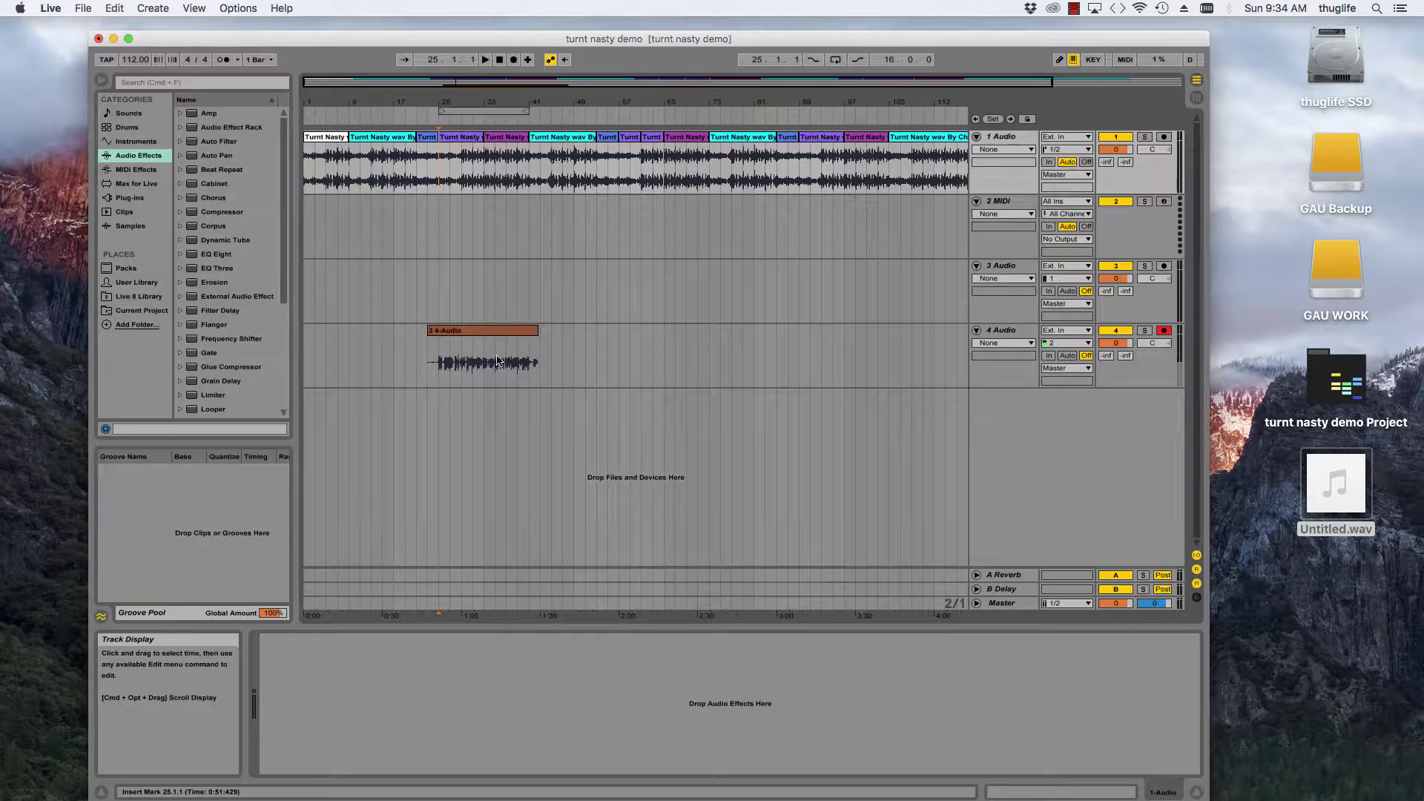
{"action": "left_click", "coordinate": [461, 347]}
{"action": "left_click_drag", "start_coordinate": [461, 347], "coordinate": [486, 356]}
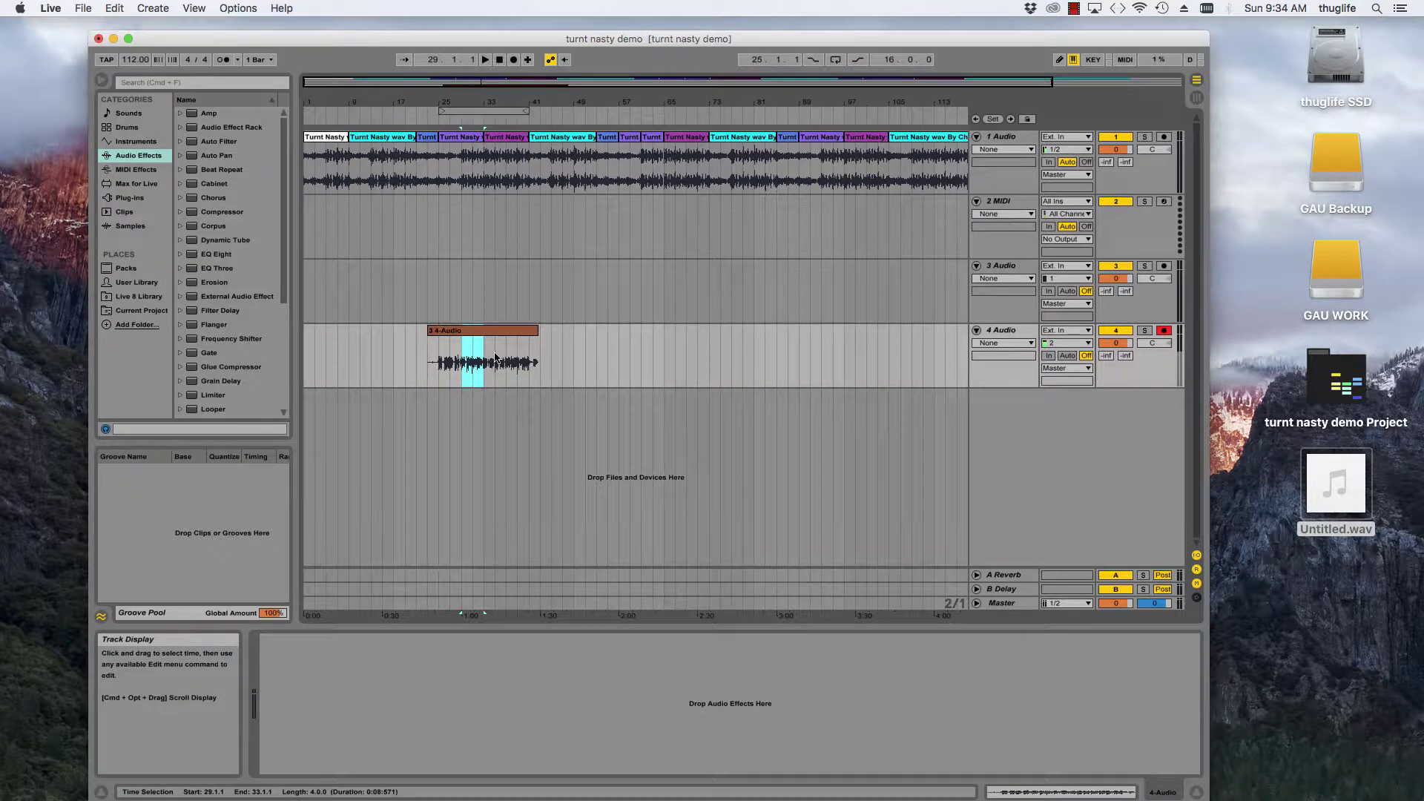
{"action": "left_click", "coordinate": [457, 366]}
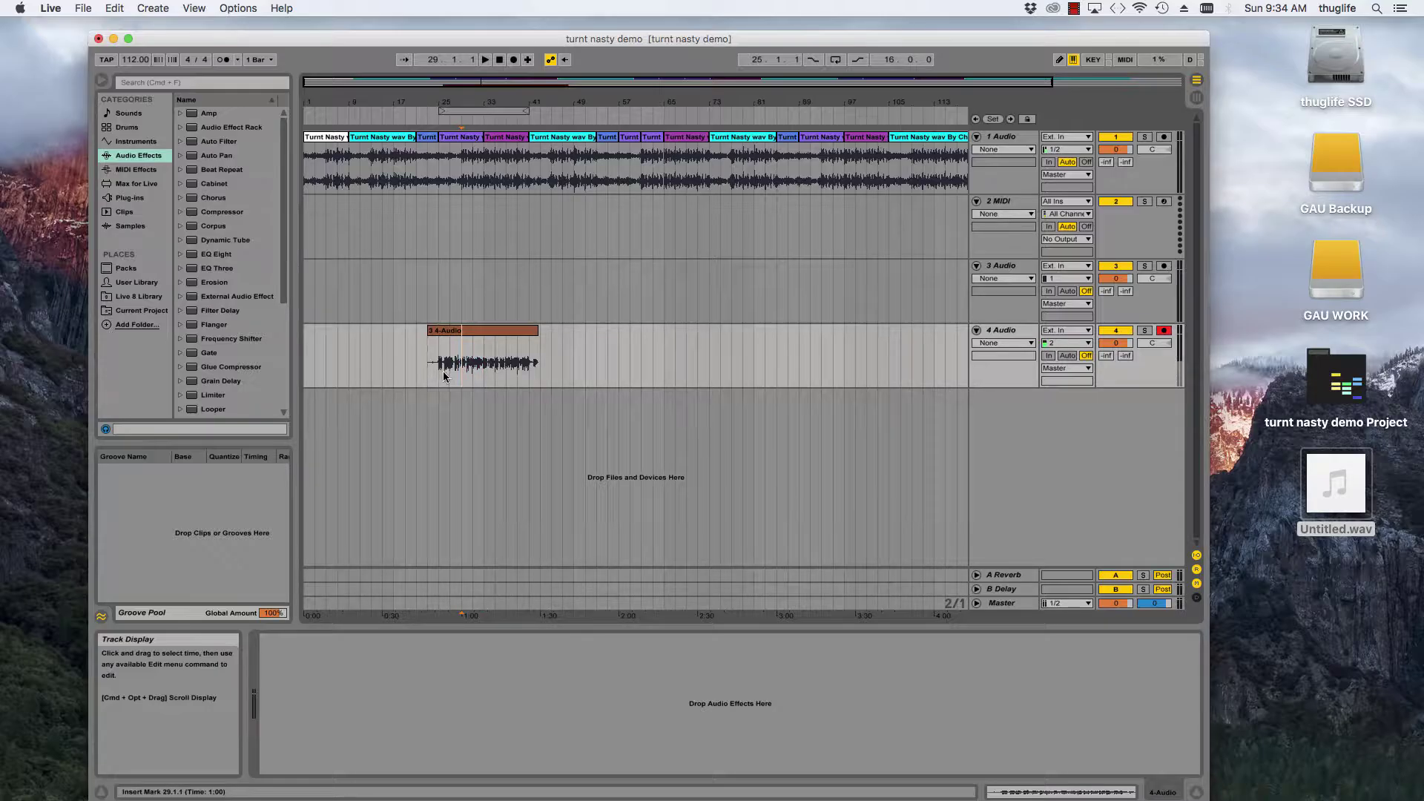
{"action": "left_click_drag", "start_coordinate": [443, 375], "coordinate": [527, 376]}
{"action": "left_click", "coordinate": [497, 376]}
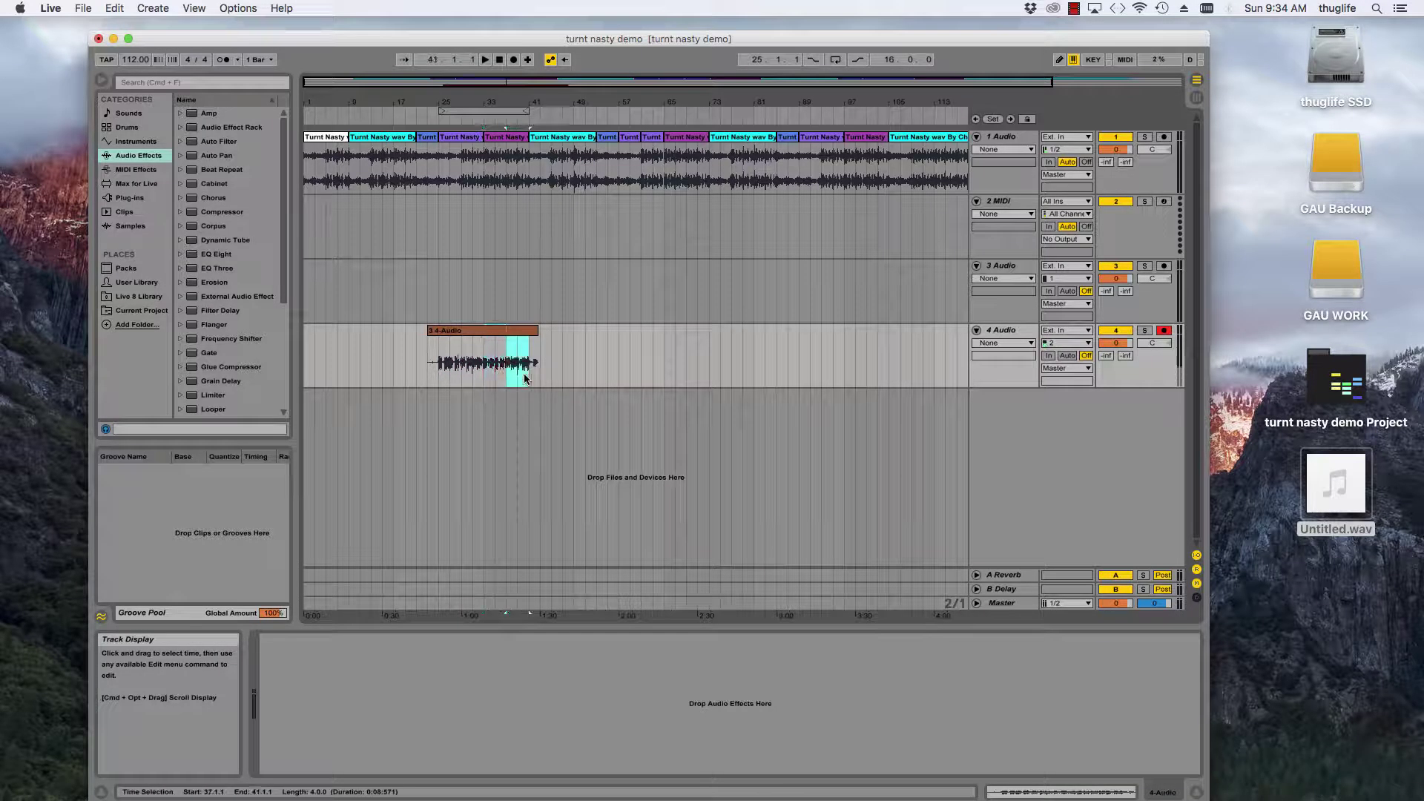
{"action": "left_click", "coordinate": [473, 375]}
{"action": "left_click", "coordinate": [468, 372]}
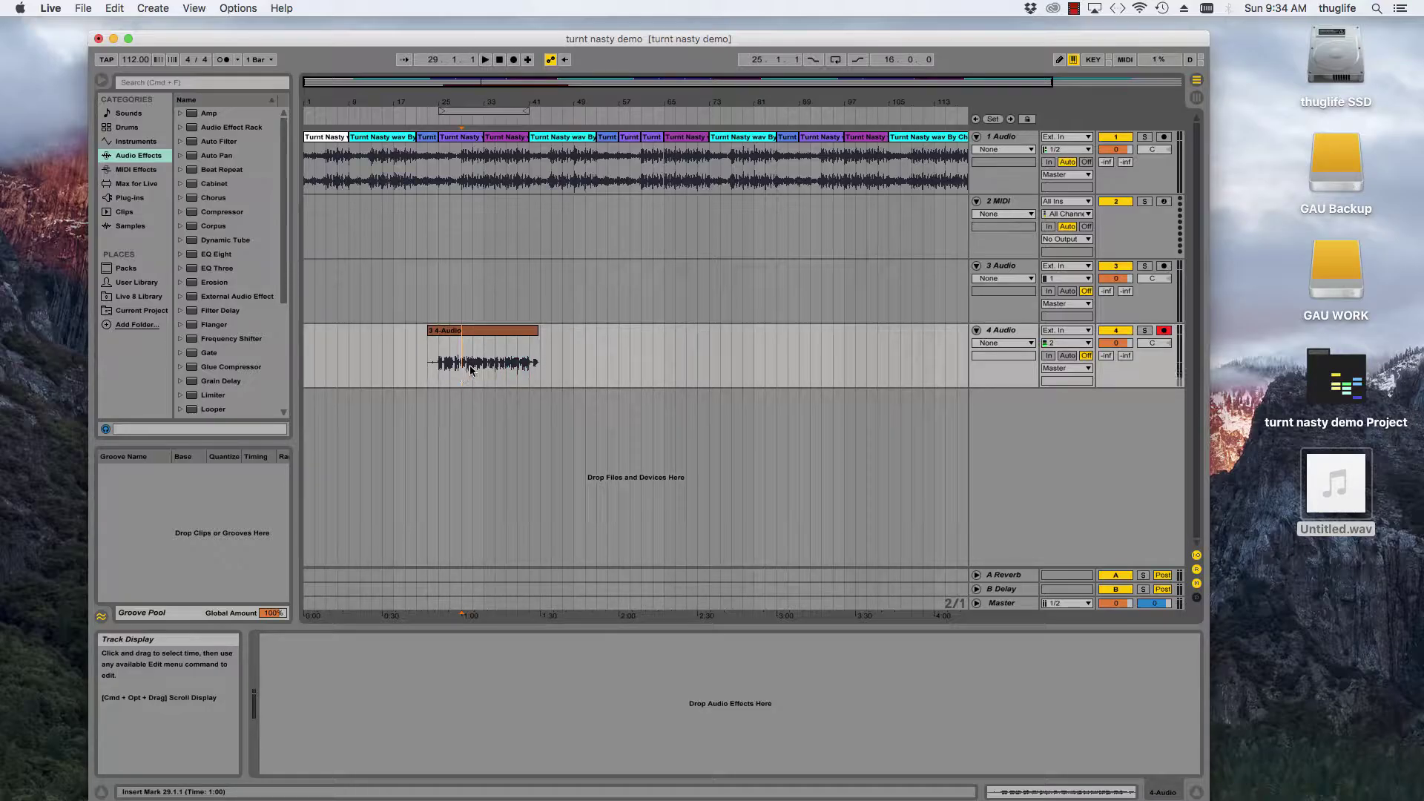
- Play back the recorded take with the beat from bar 25, and again from bar 29
{"action": "left_click", "coordinate": [436, 368]}
{"action": "key", "text": "space"}
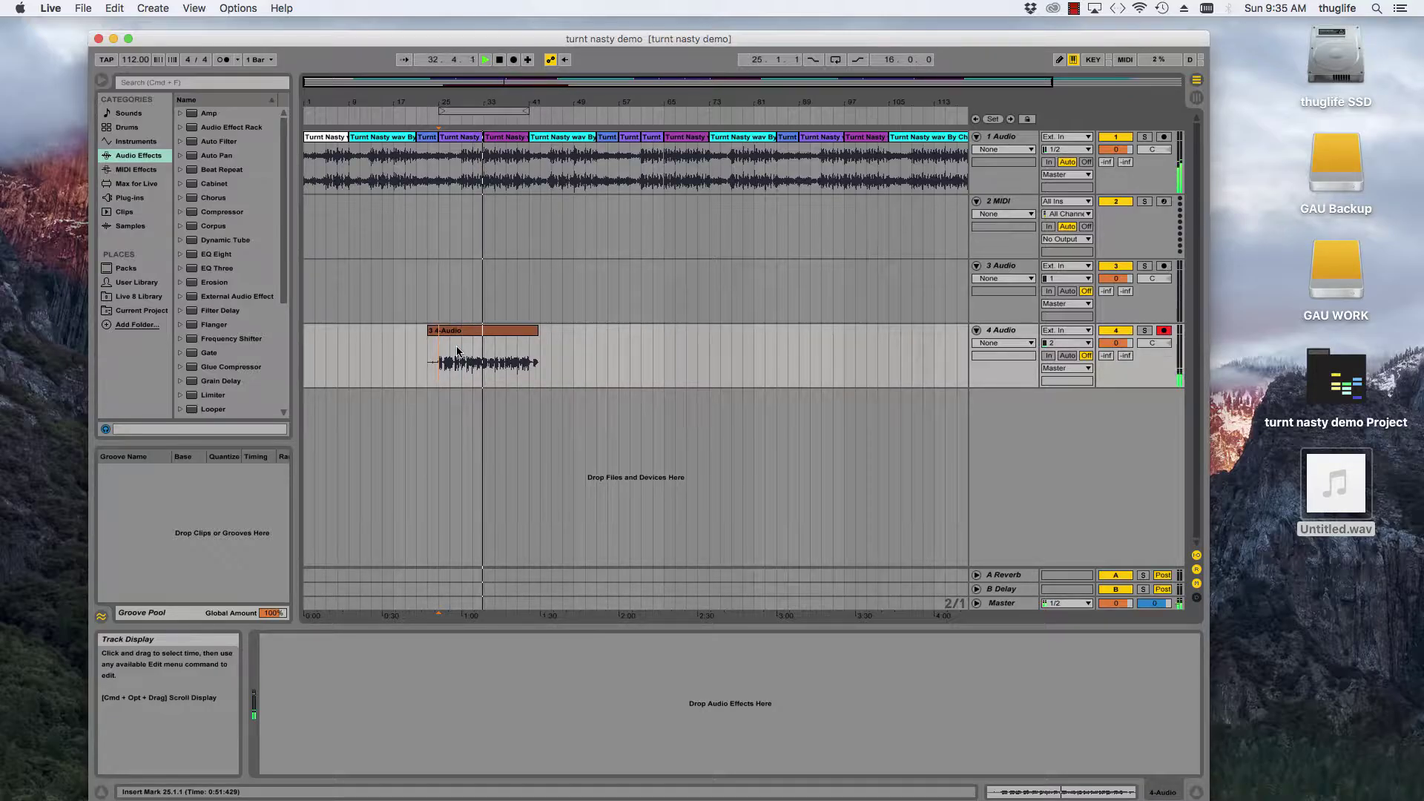
{"action": "left_click", "coordinate": [500, 60]}
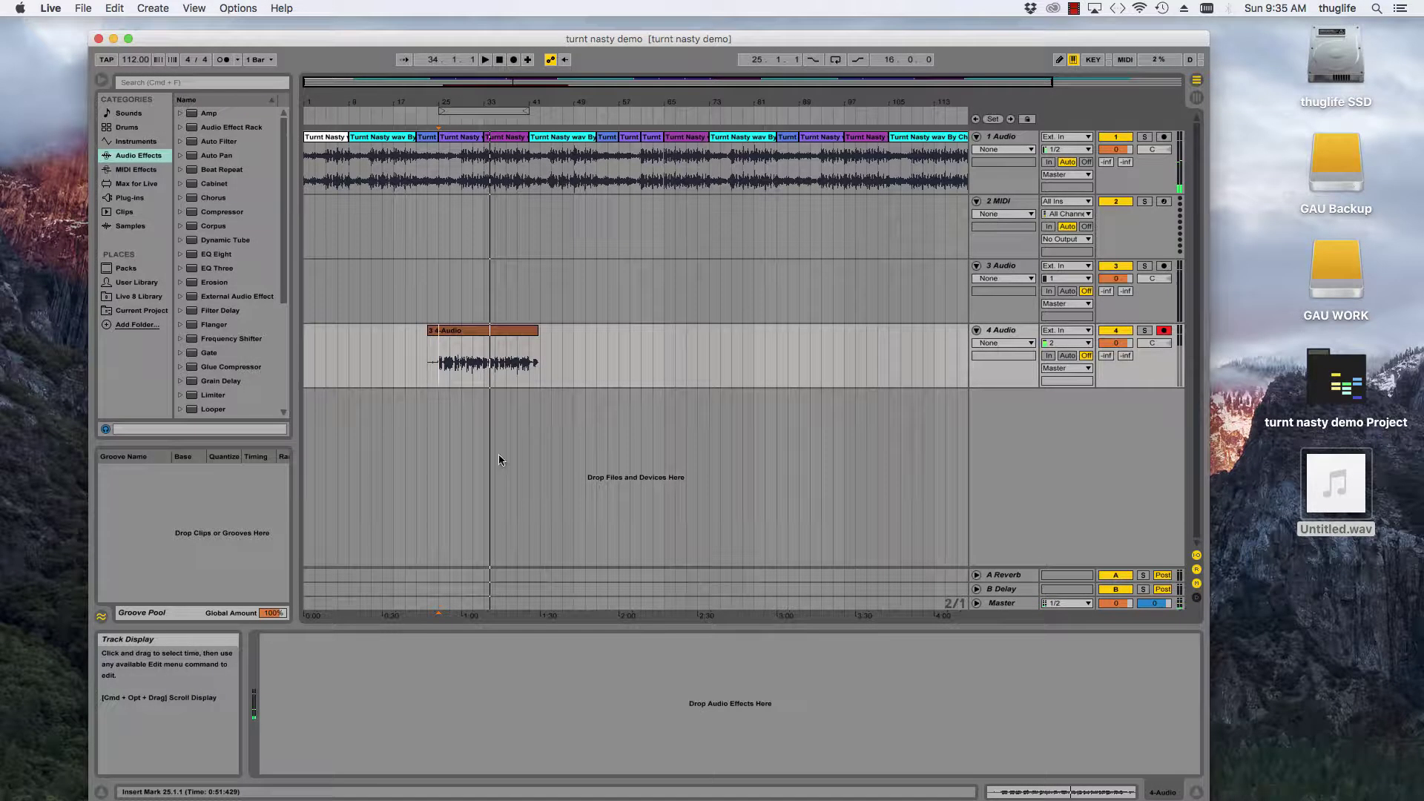
{"action": "left_click", "coordinate": [462, 378]}
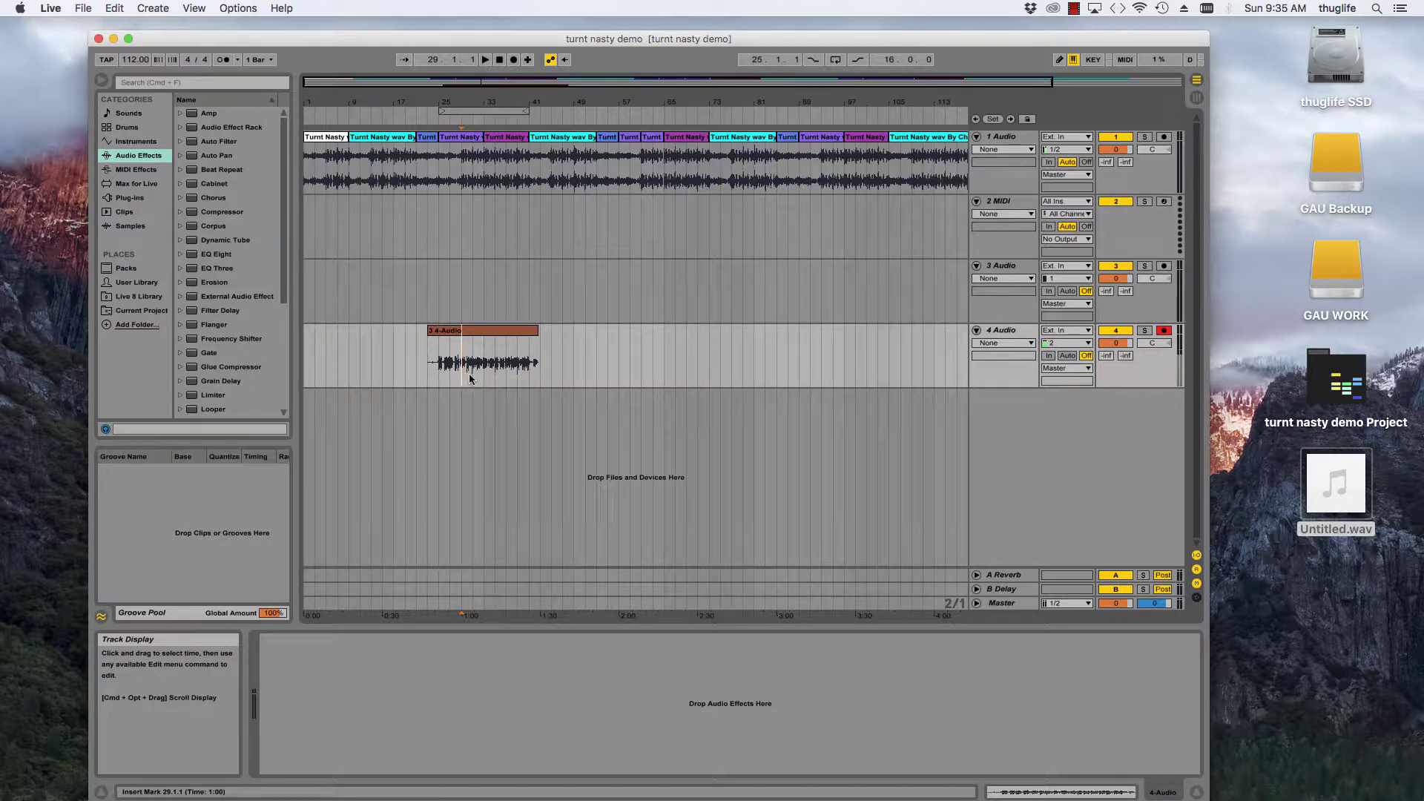
{"action": "key", "text": "space"}
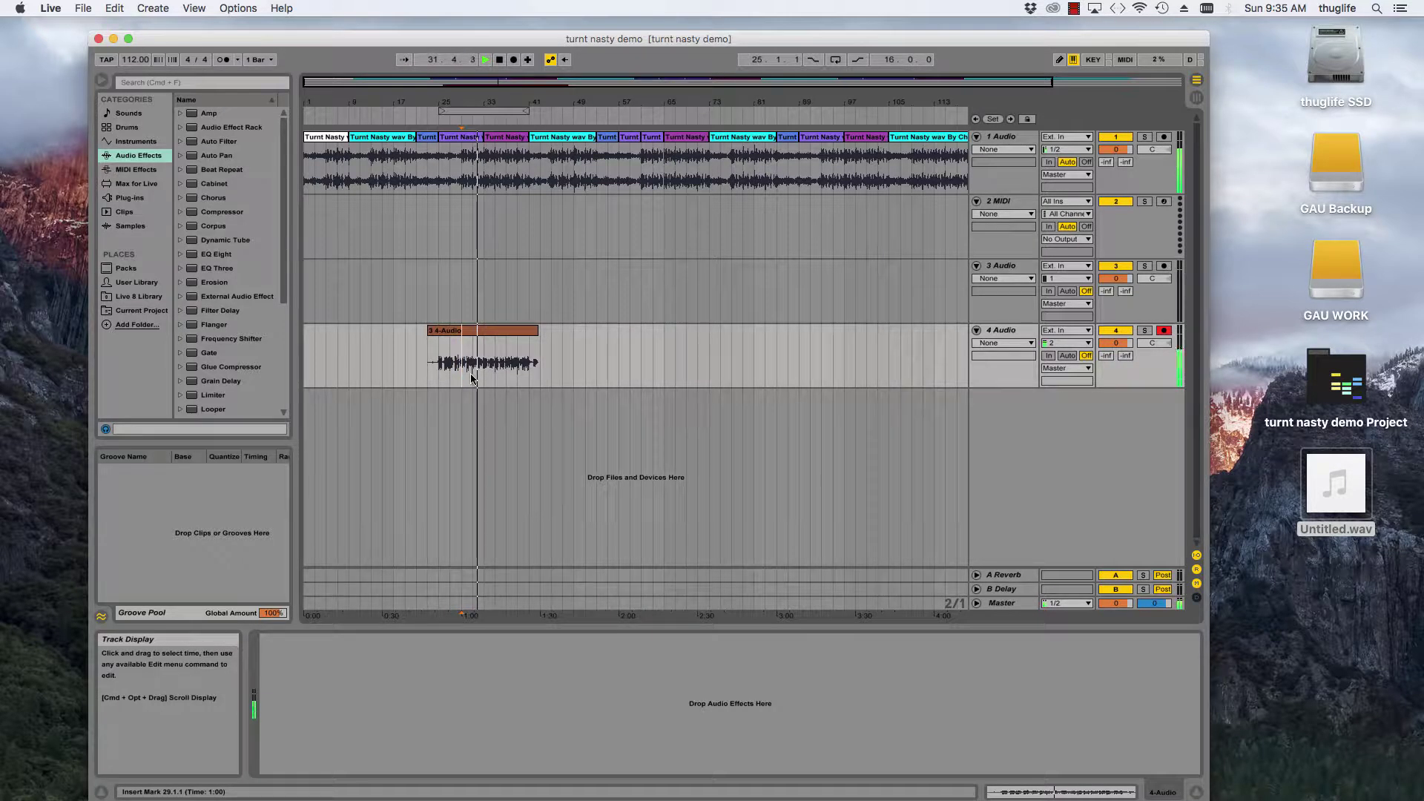
{"action": "key", "text": "space"}
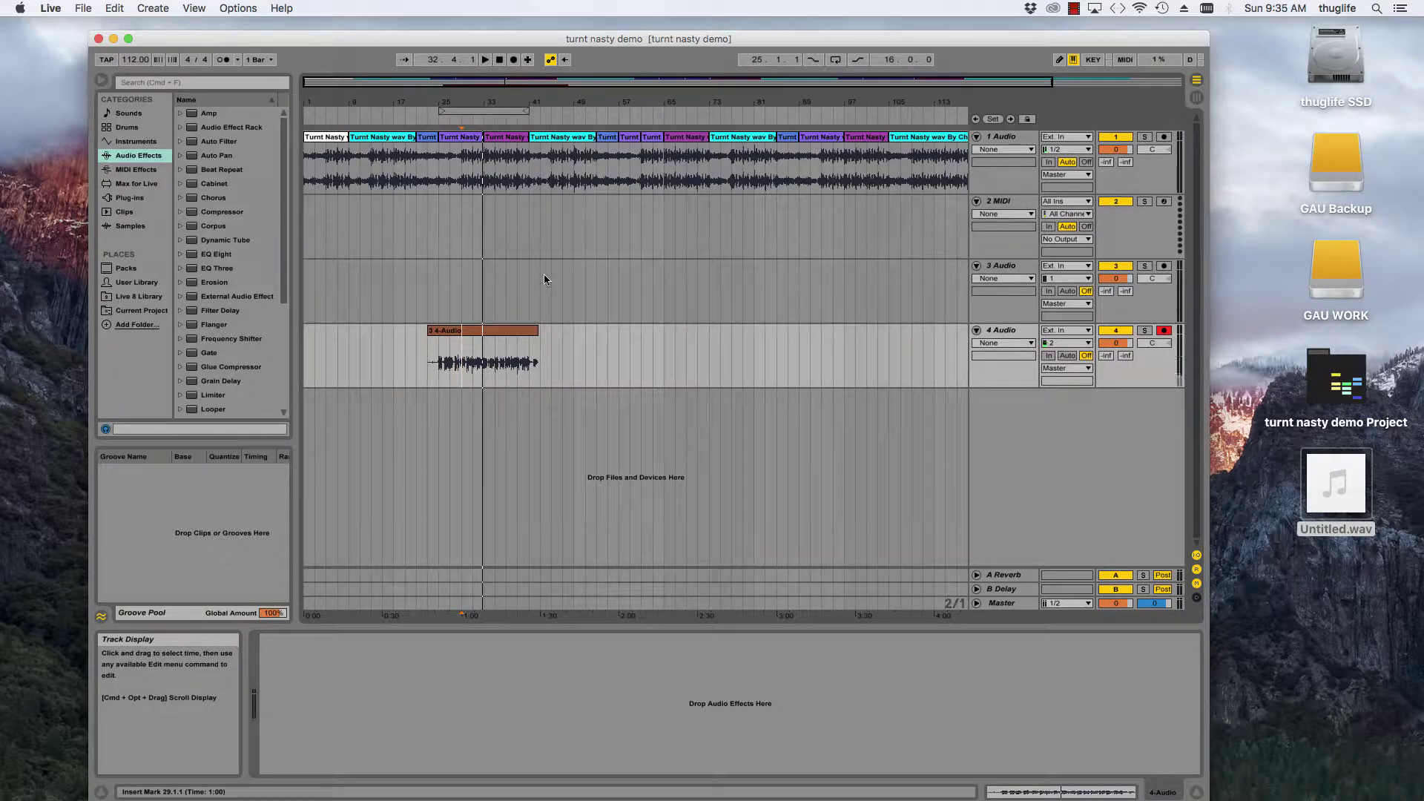
- Trim the recorded clip on the 4 Audio track to start at bar 25 and end at bar 41
{"action": "left_click", "coordinate": [477, 331]}
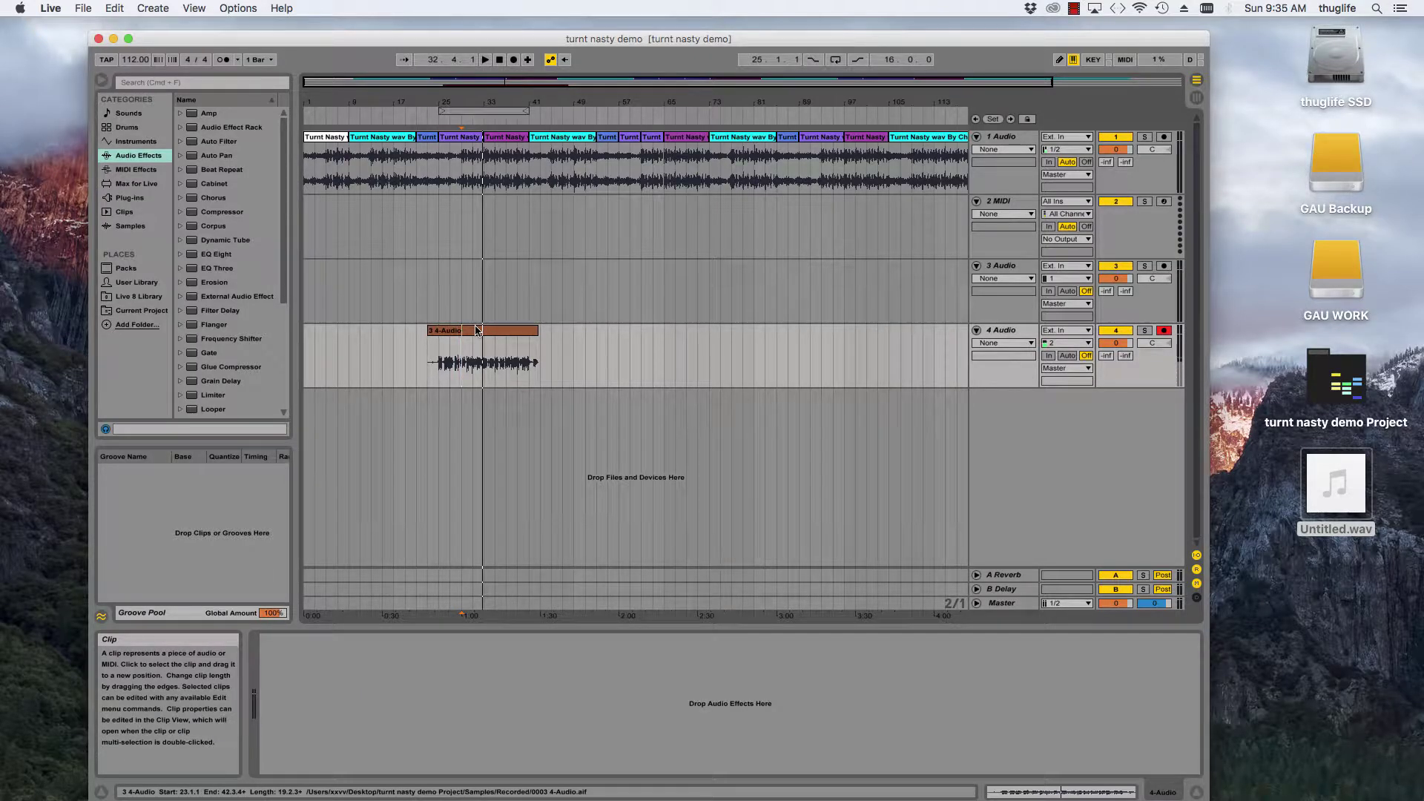
{"action": "left_click_drag", "start_coordinate": [428, 331], "coordinate": [439, 331]}
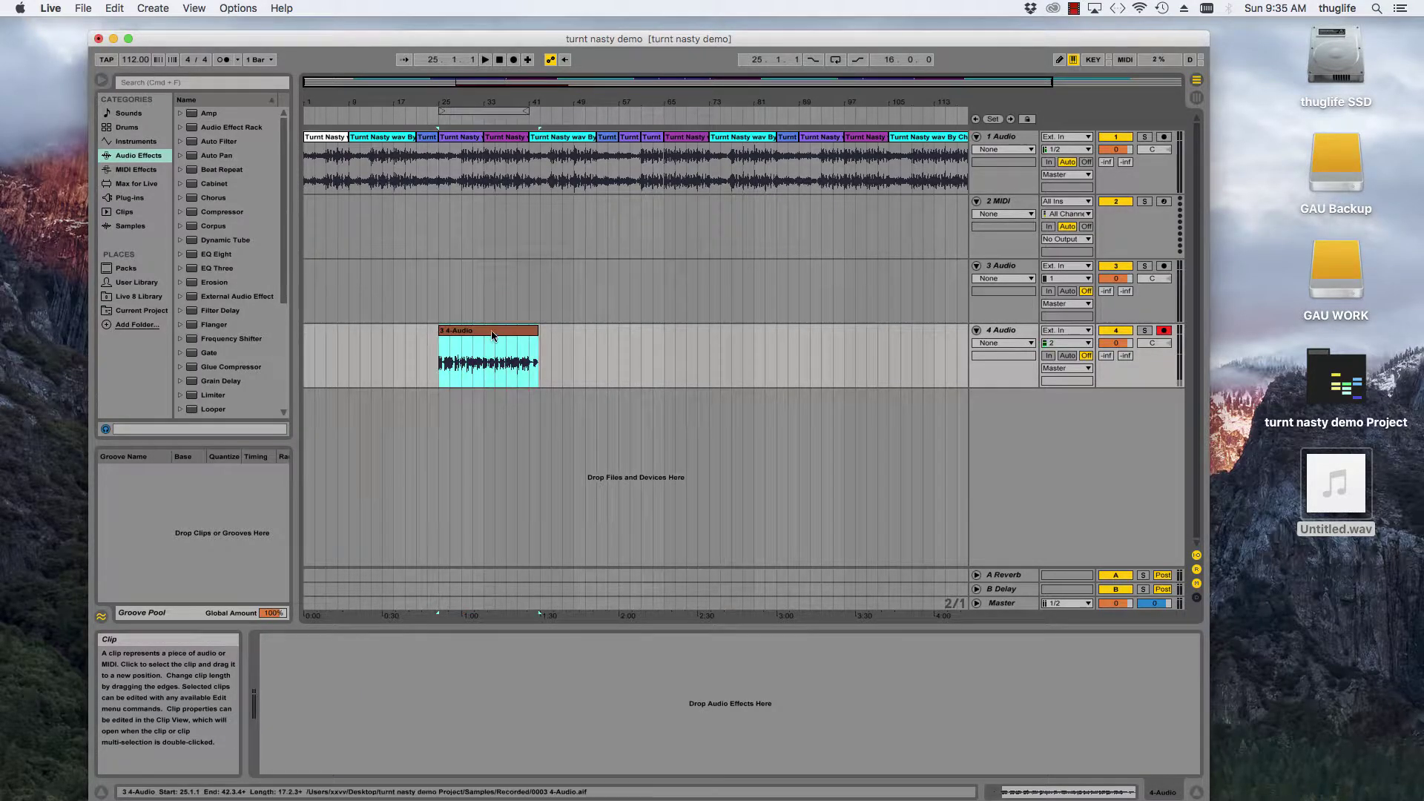
{"action": "left_click_drag", "start_coordinate": [542, 331], "coordinate": [529, 332]}
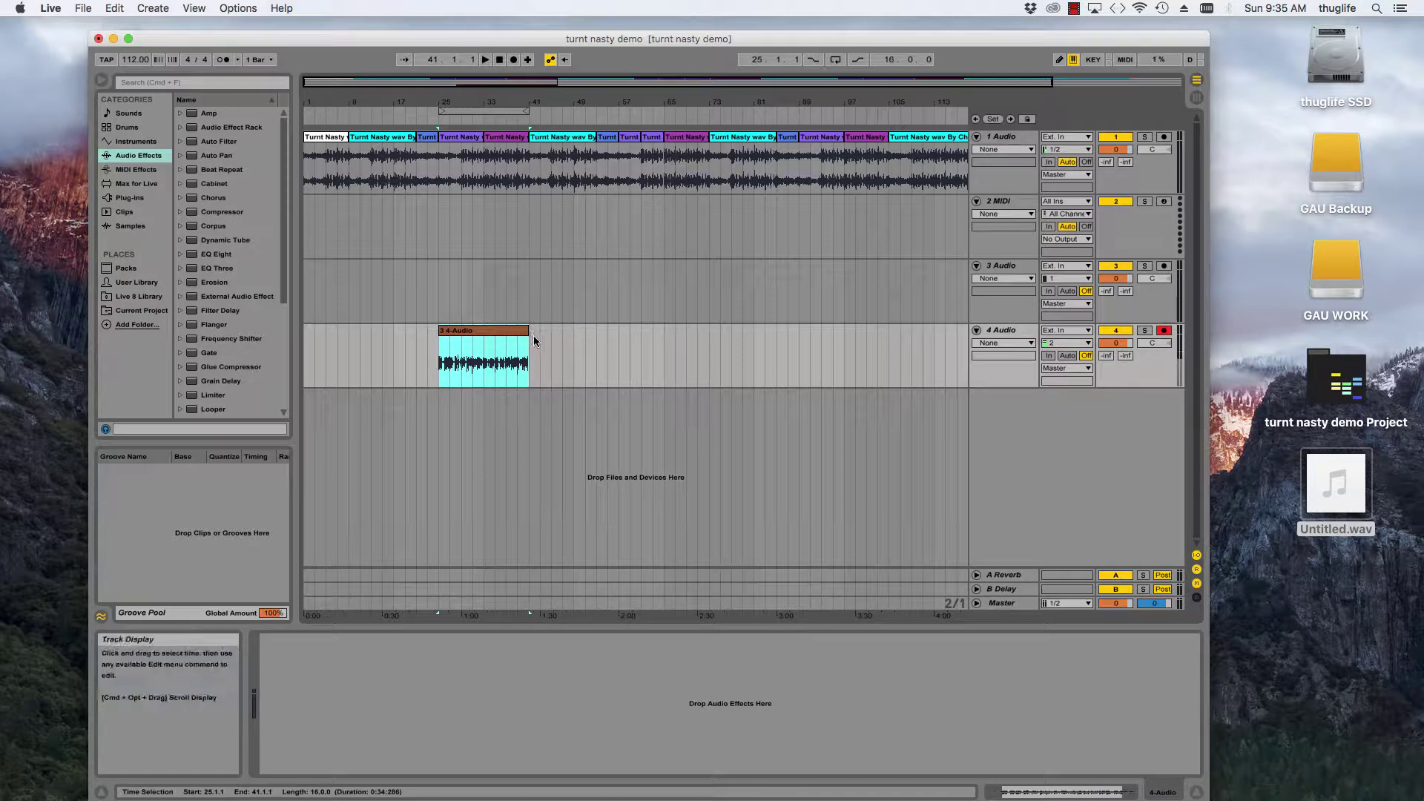
{"action": "left_click", "coordinate": [533, 356]}
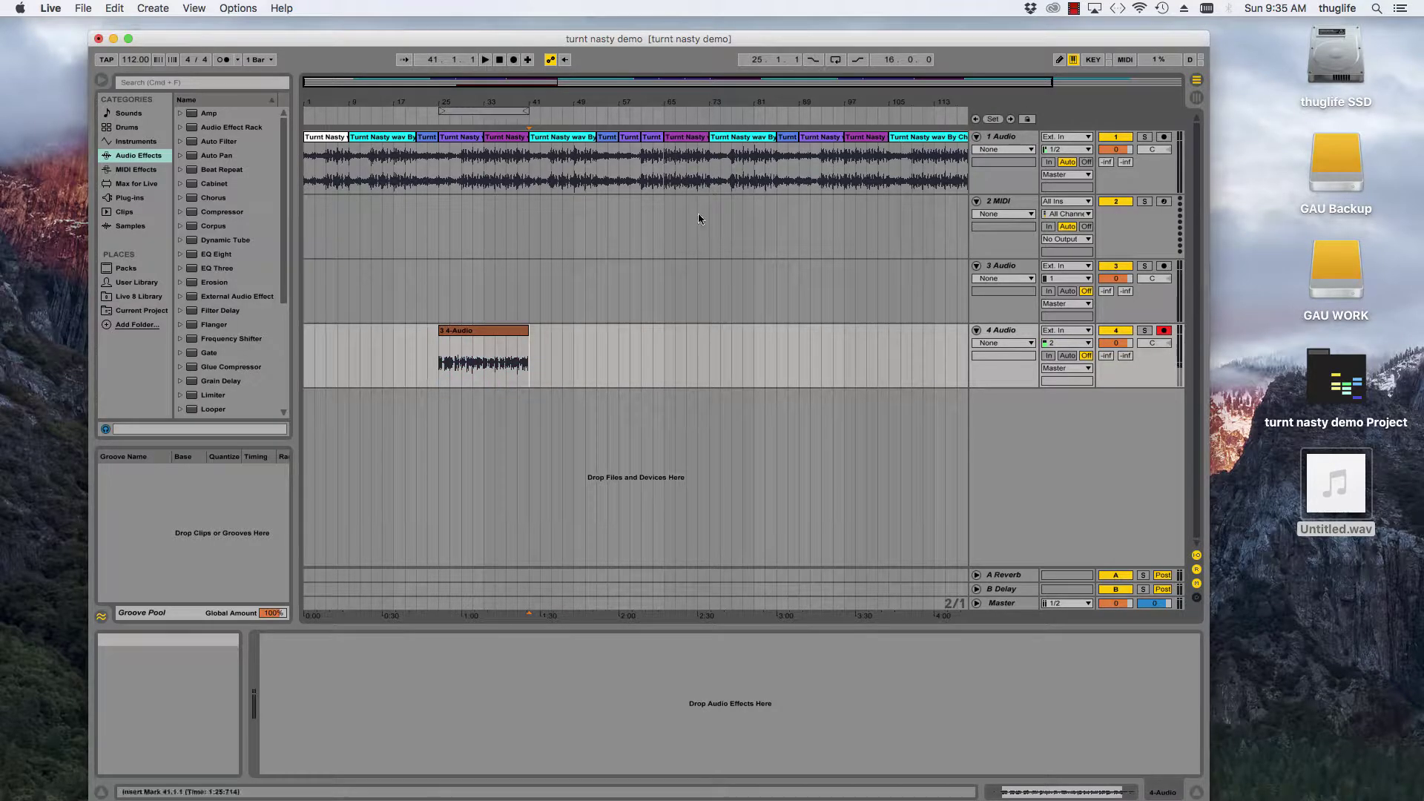
- Save the Live Set
{"action": "left_click", "coordinate": [83, 8]}
{"action": "mouse_move", "coordinate": [115, 8]}
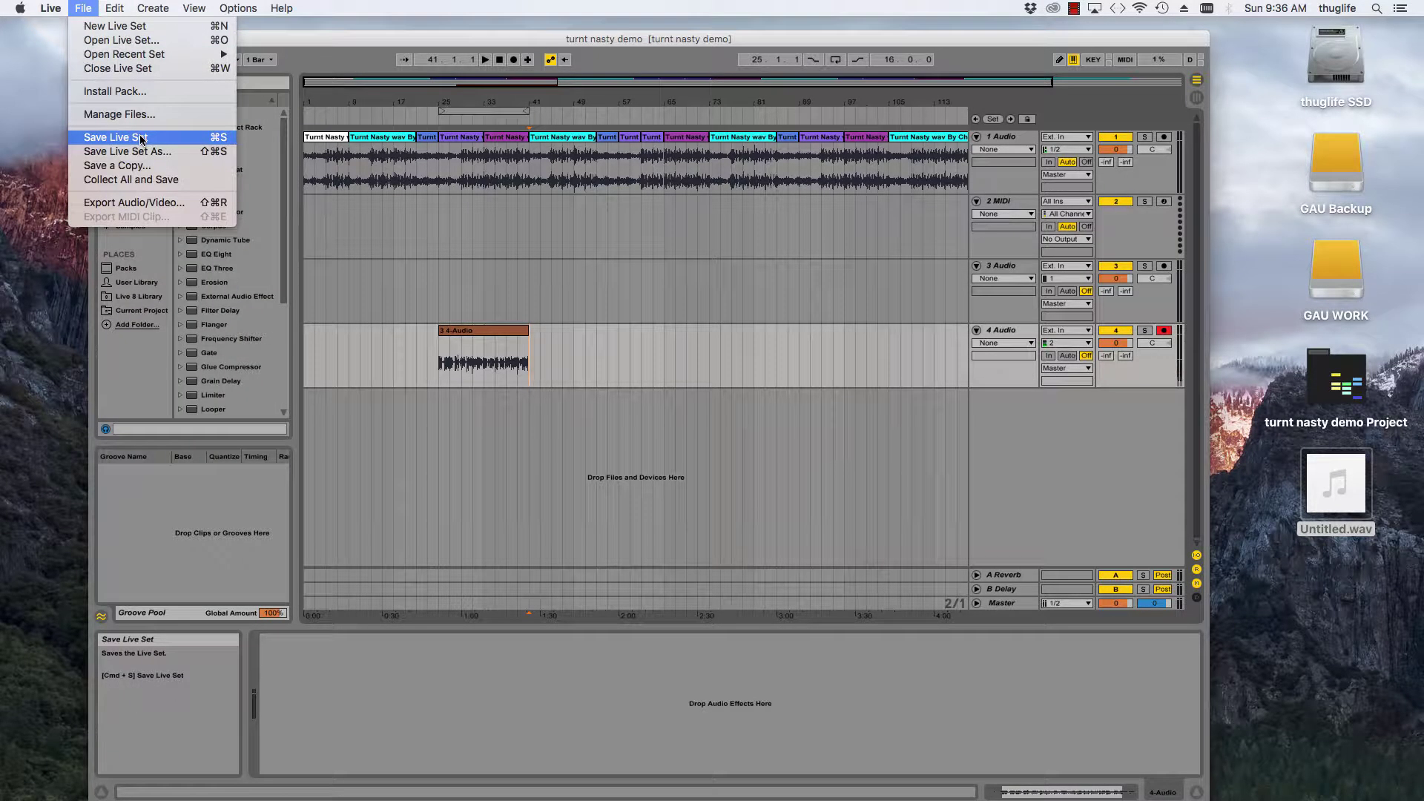
{"action": "left_click", "coordinate": [141, 138]}
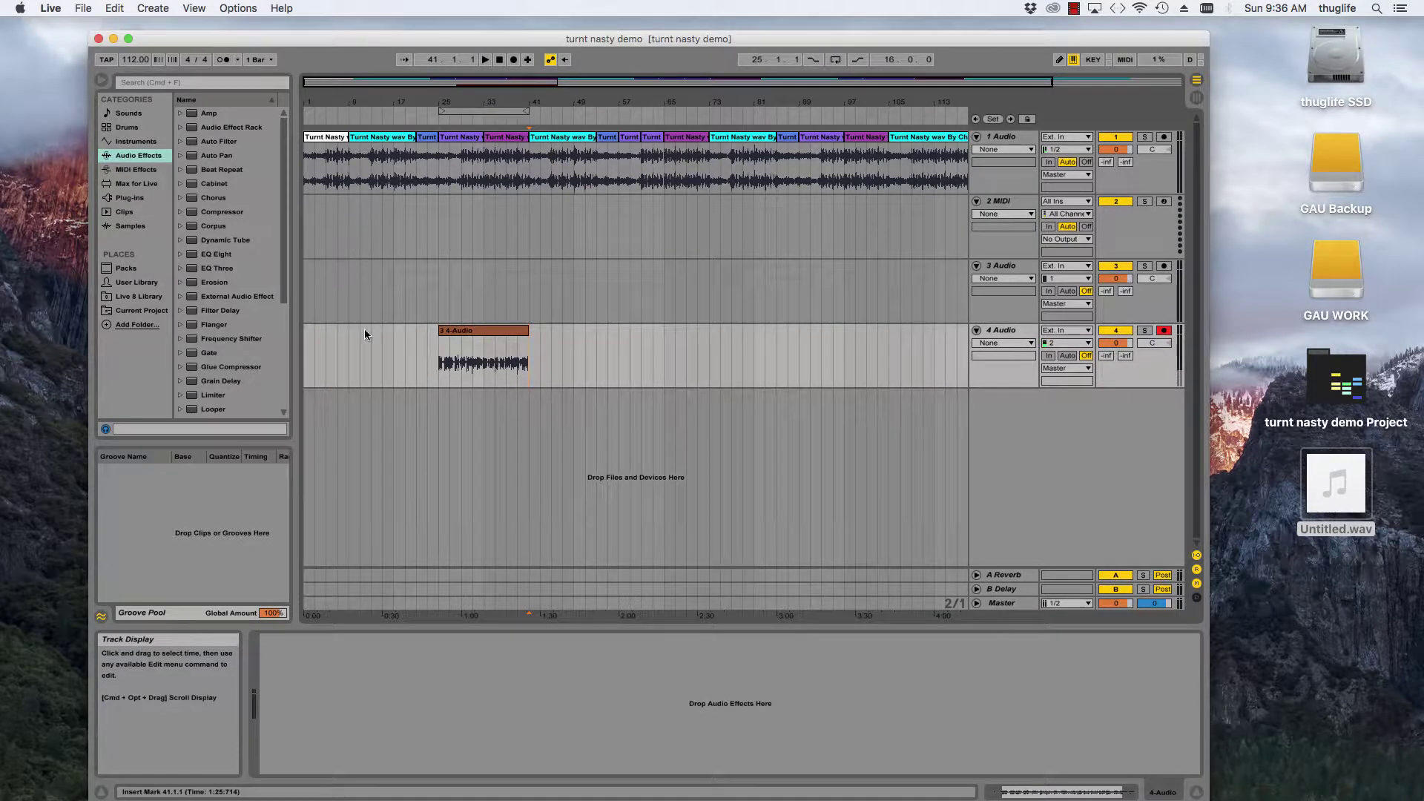
- Copy the trimmed clip on the 4 Audio track and paste it at bar 57 on the same track
{"action": "left_click", "coordinate": [508, 332]}
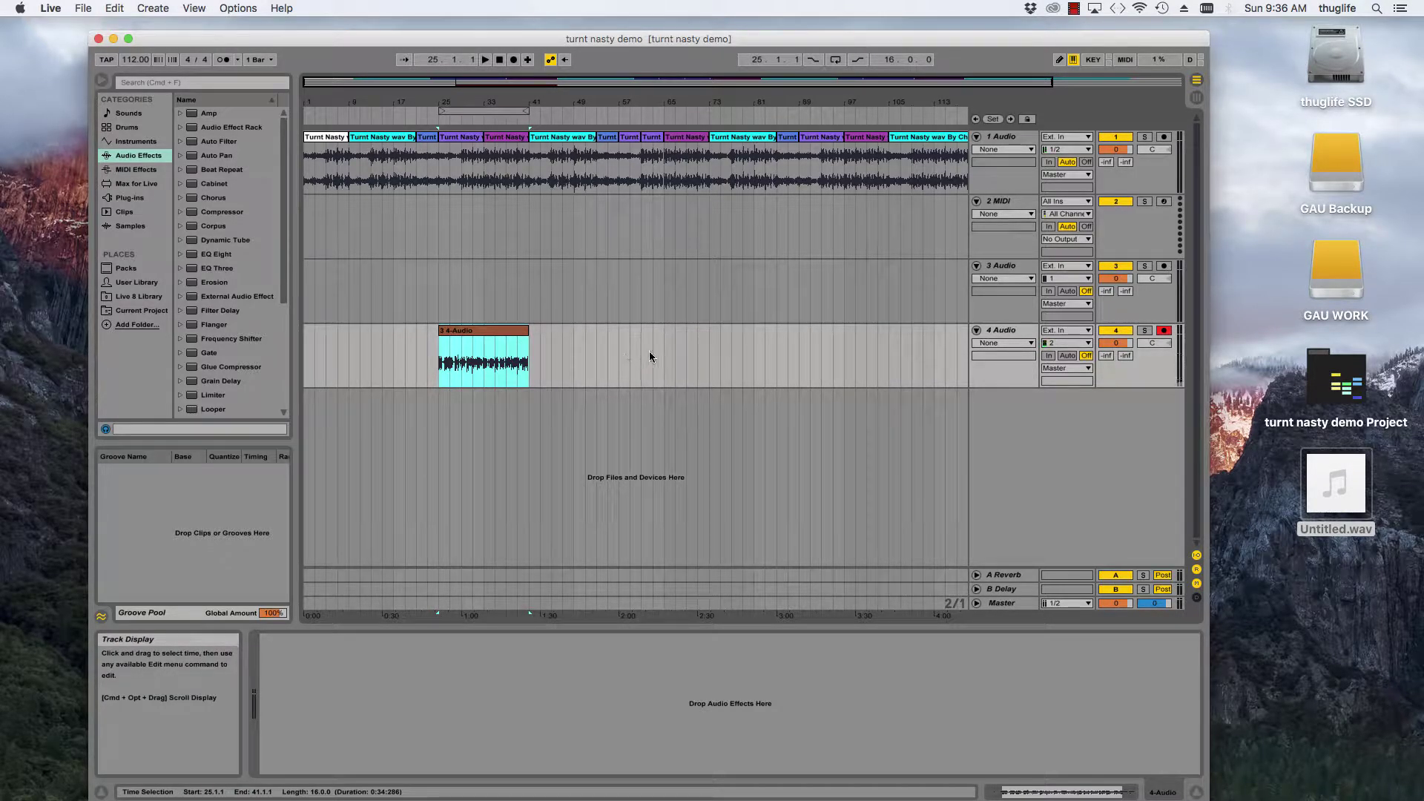
{"action": "left_click", "coordinate": [619, 347]}
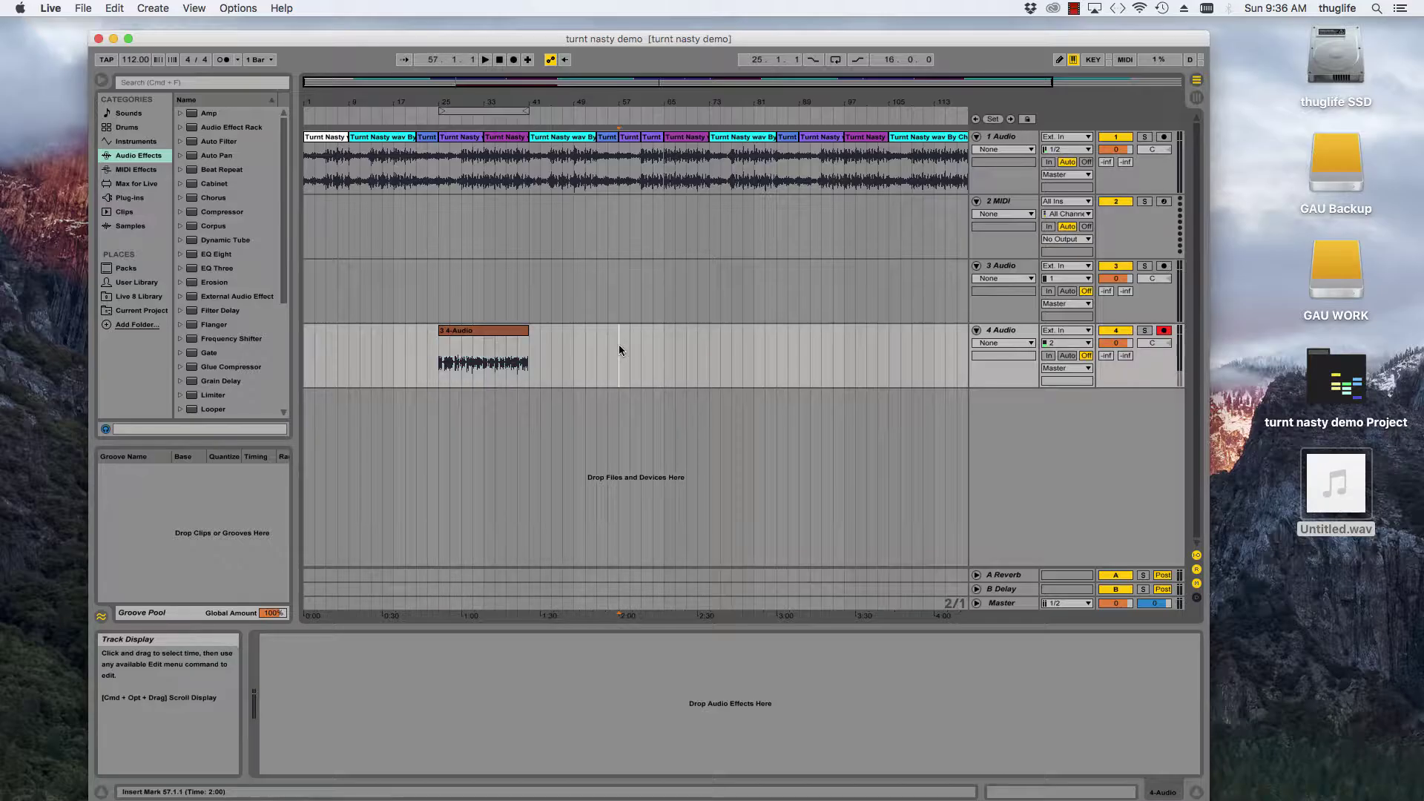
{"action": "left_click", "coordinate": [486, 352]}
{"action": "right_click", "coordinate": [487, 328]}
{"action": "left_click", "coordinate": [537, 347]}
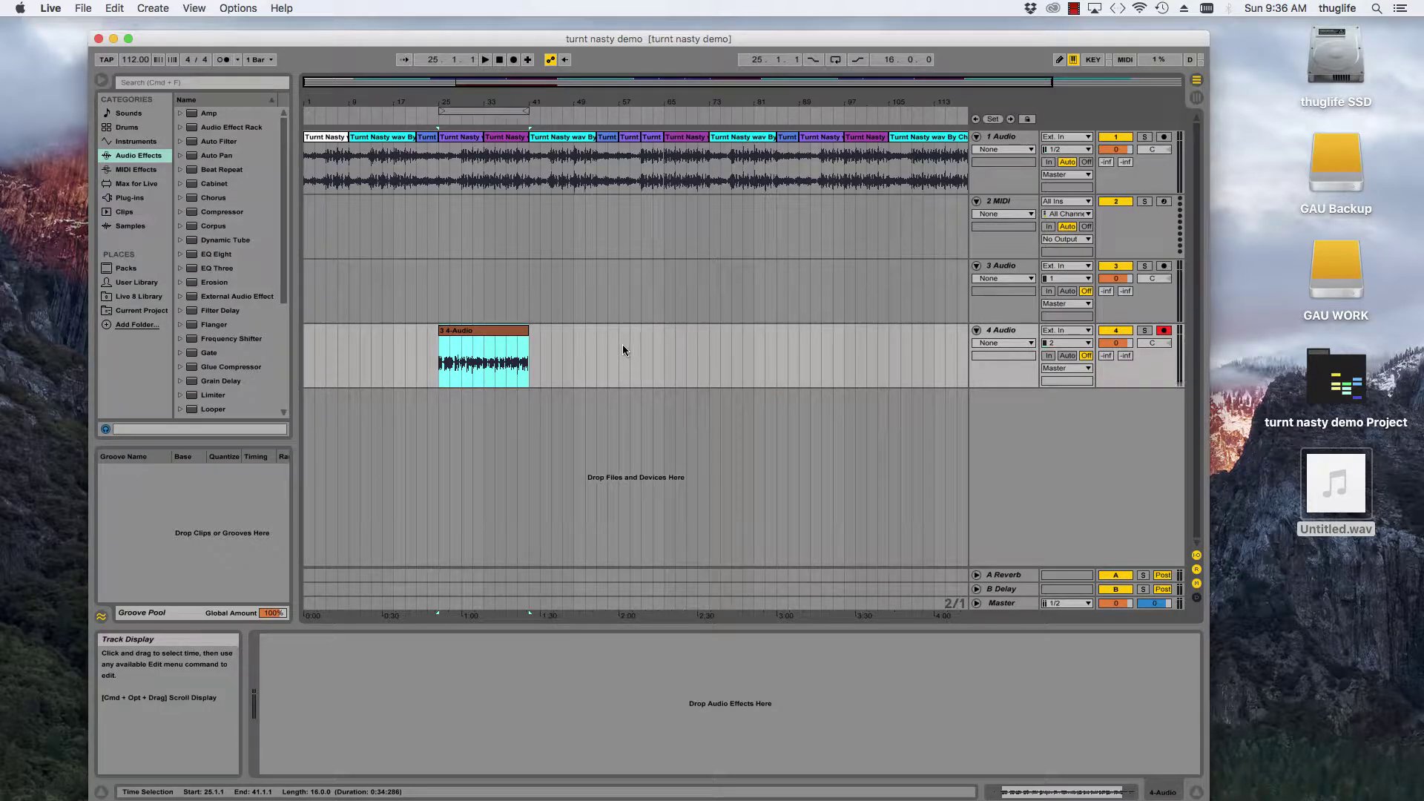
{"action": "left_click", "coordinate": [619, 346]}
{"action": "right_click", "coordinate": [617, 346]}
{"action": "left_click", "coordinate": [658, 356]}
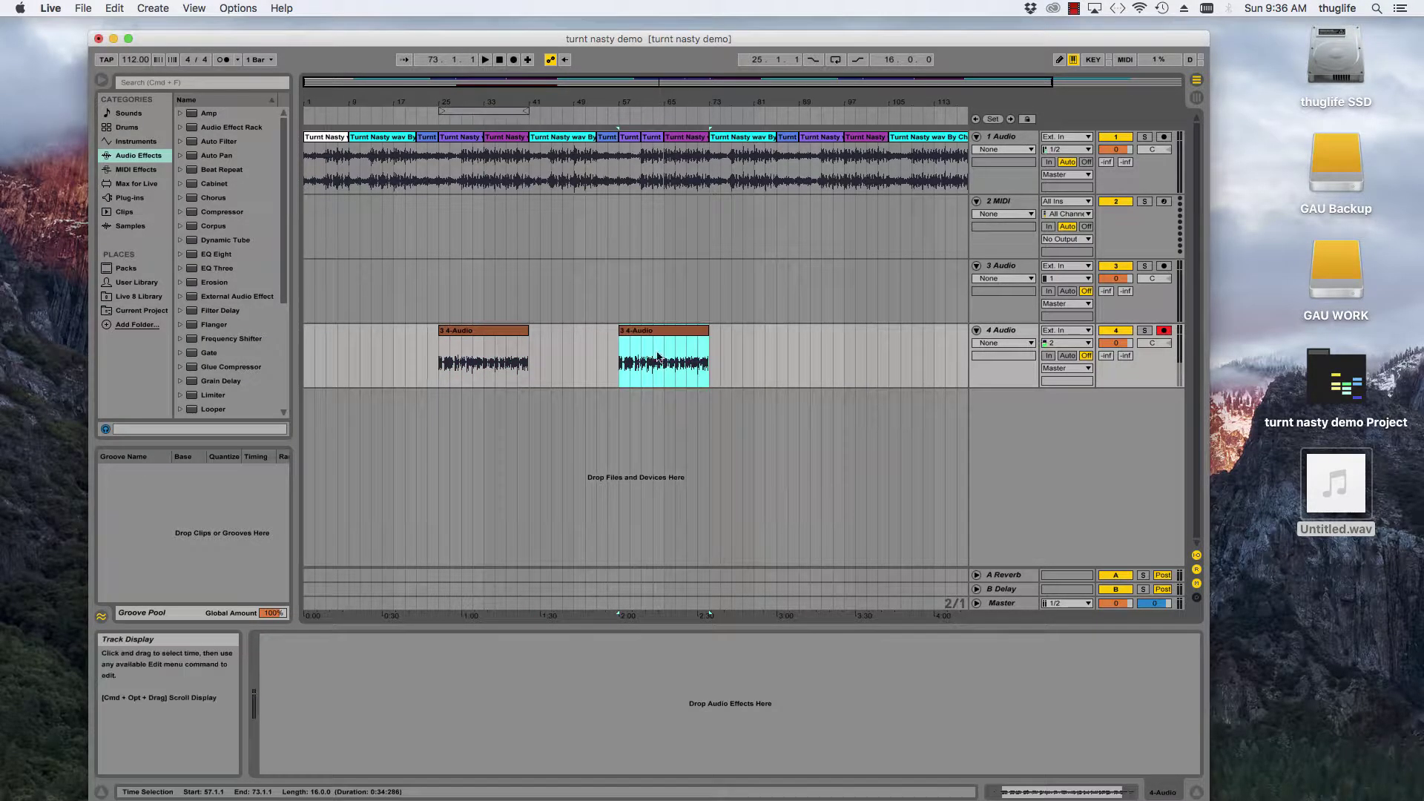
- Paste another copy of the recorded clip at bar 89 on the 4 Audio track
{"action": "left_click", "coordinate": [794, 354]}
{"action": "right_click", "coordinate": [794, 355]}
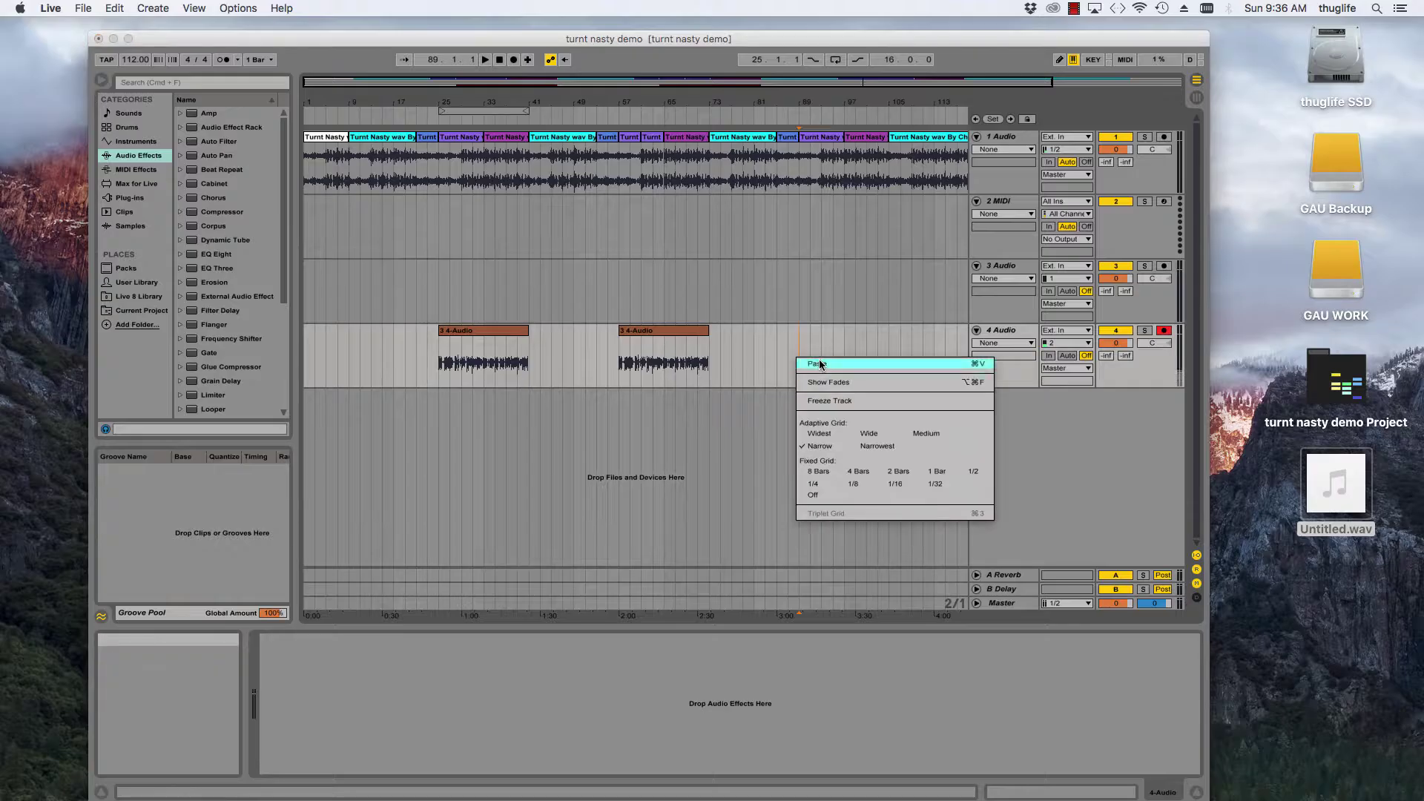
{"action": "left_click", "coordinate": [822, 365]}
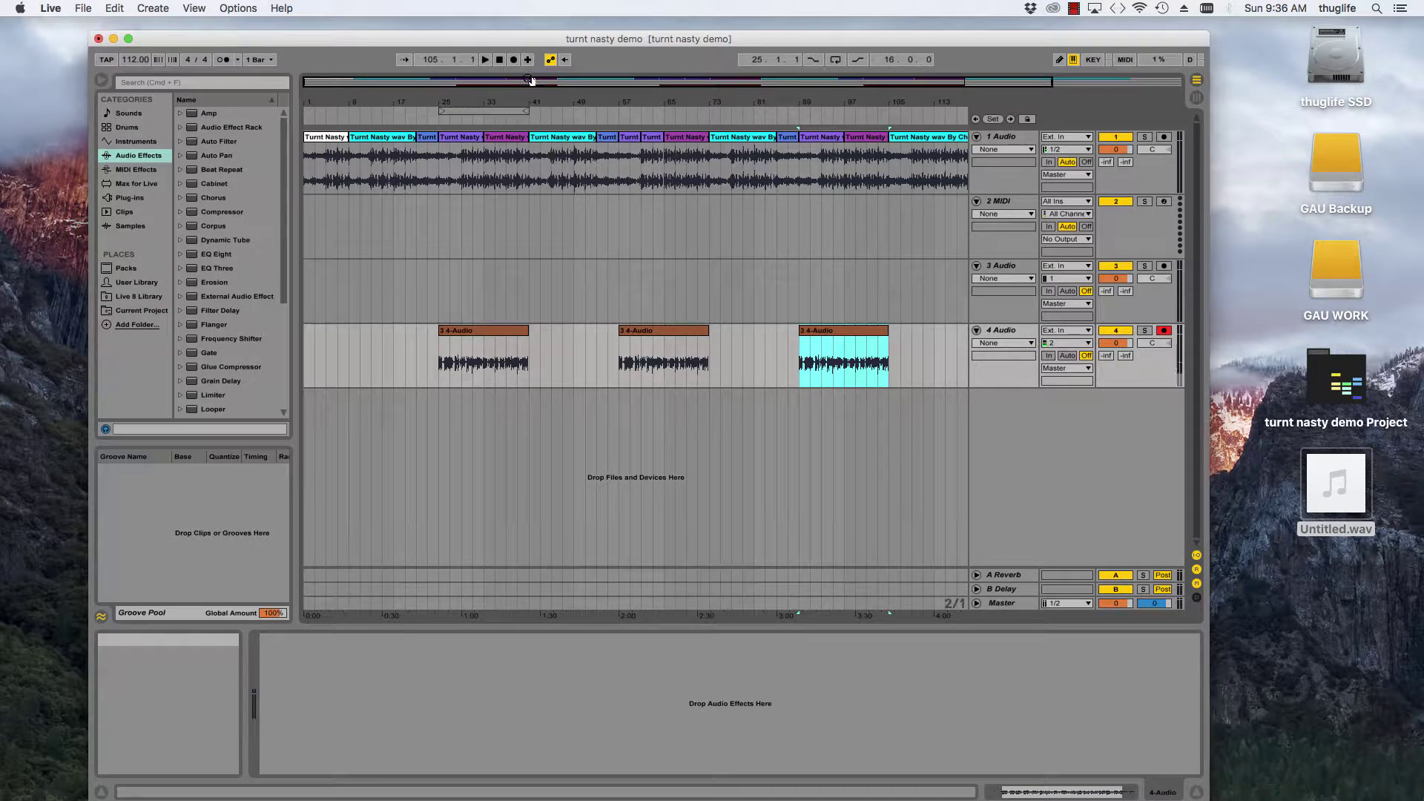
- Place the insert marker at bar 7 on the 4 Audio track and save the Live Set
{"action": "scroll", "coordinate": [373, 347], "scroll_direction": "down", "scroll_amount": 2}
{"action": "left_click", "coordinate": [337, 353]}
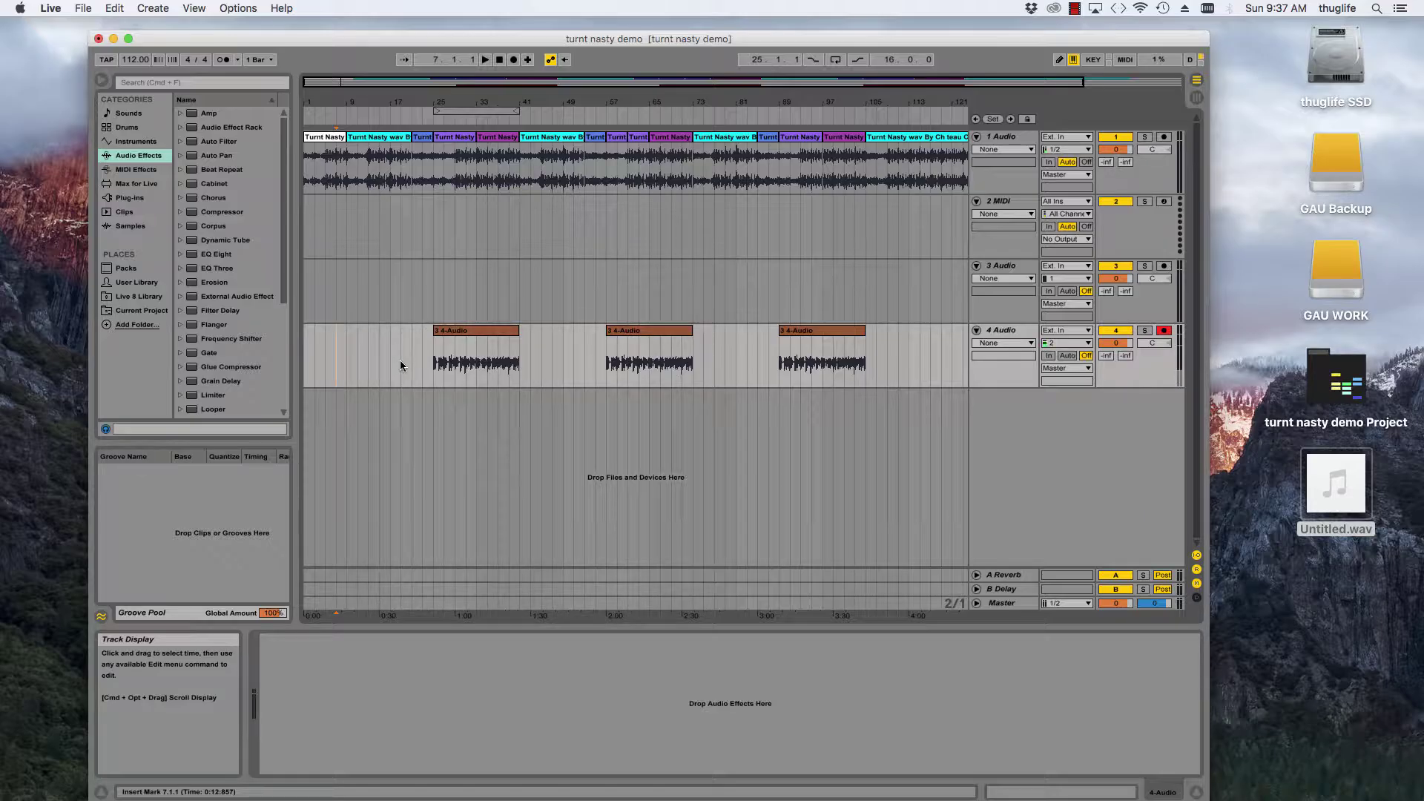
{"action": "left_click", "coordinate": [83, 9]}
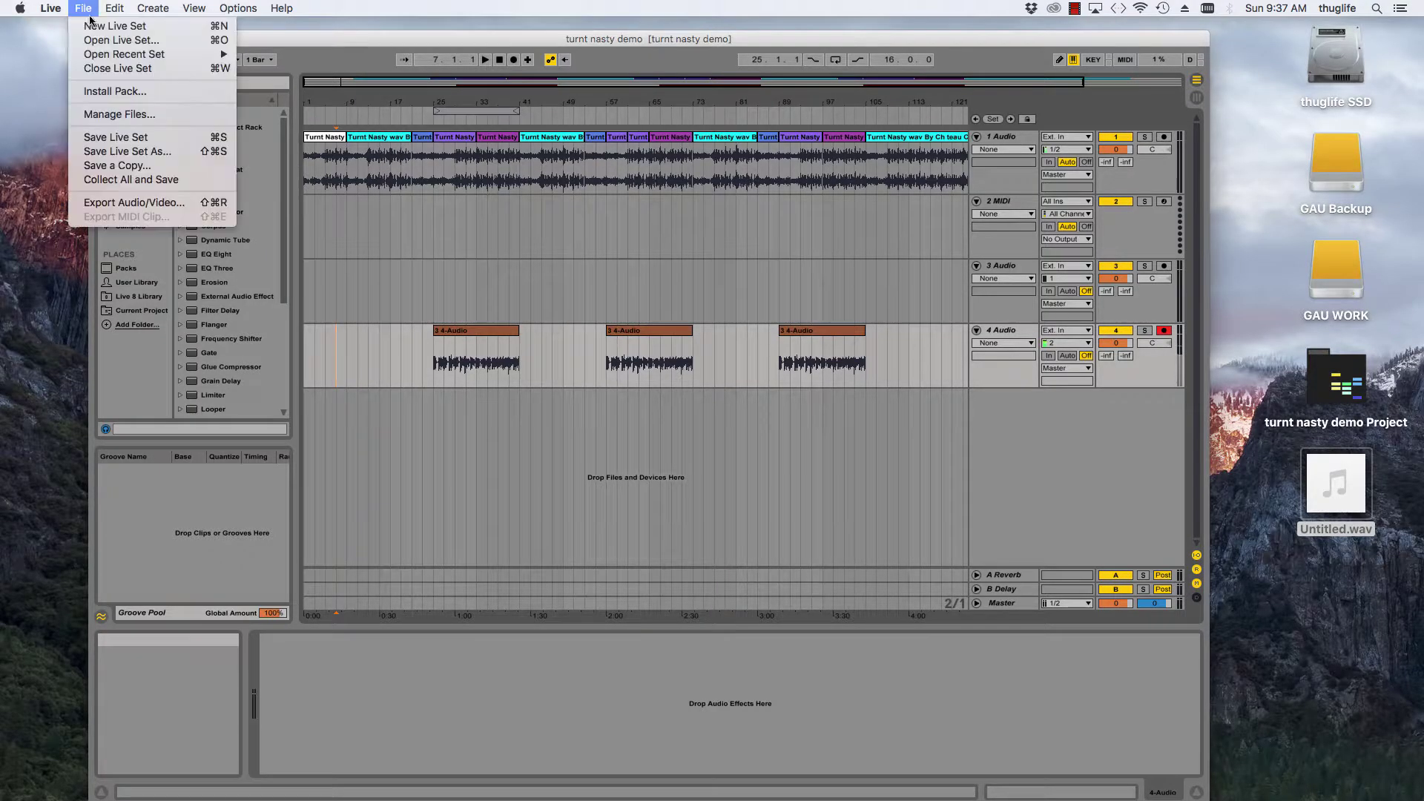
{"action": "left_click", "coordinate": [148, 141]}
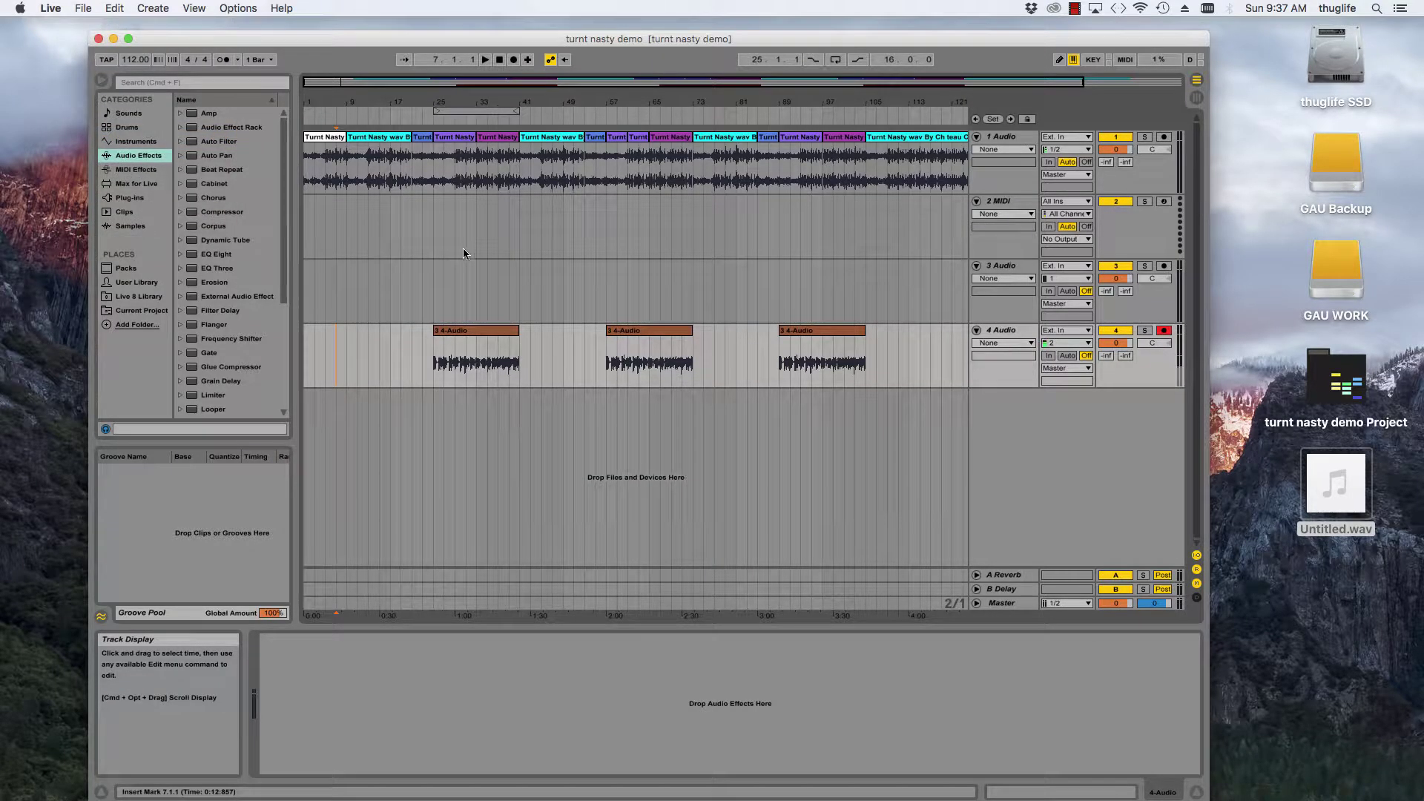
- Switch to Chrome and open the Château Choló YouTube channel from the Beat Credits page
{"action": "mouse_move", "coordinate": [550, 799]}
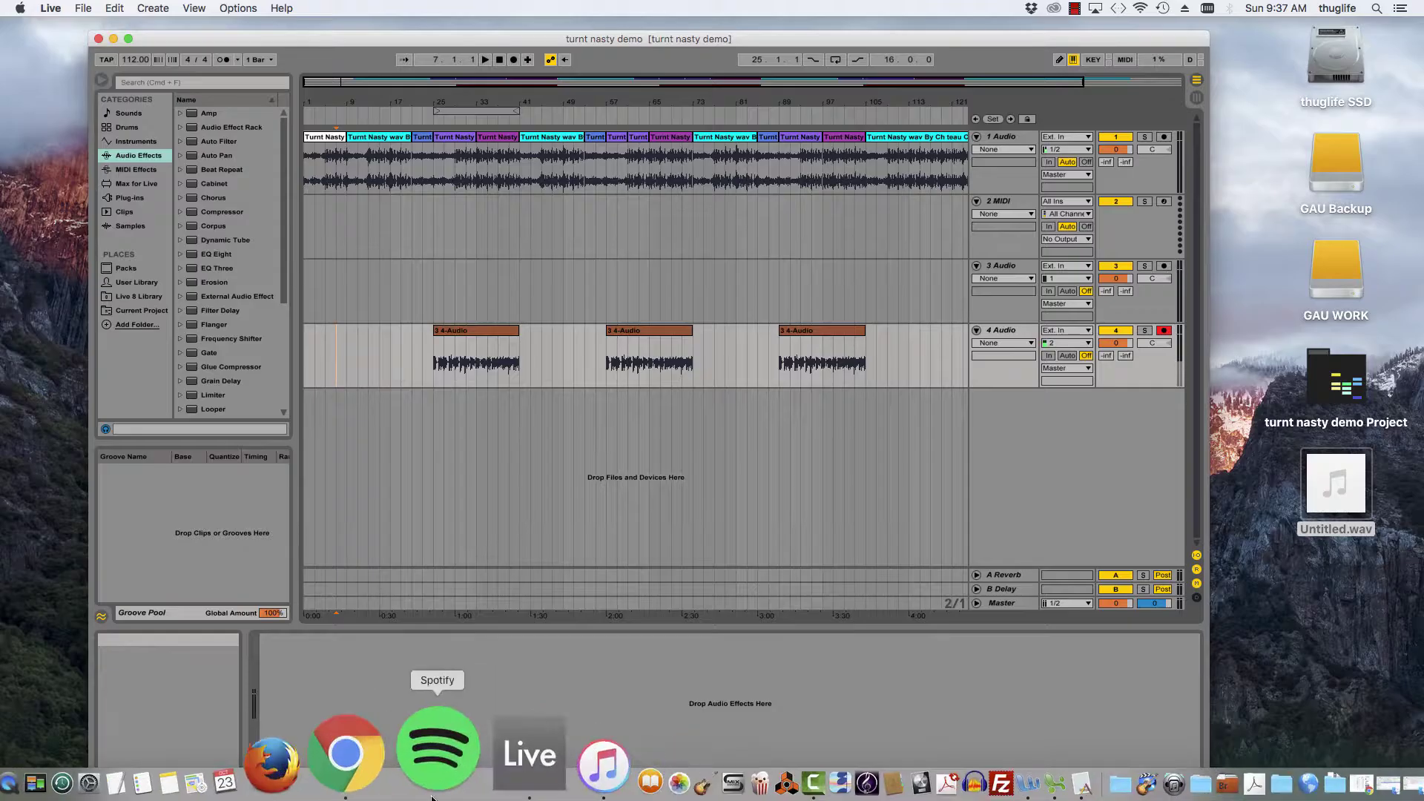
{"action": "left_click", "coordinate": [412, 784]}
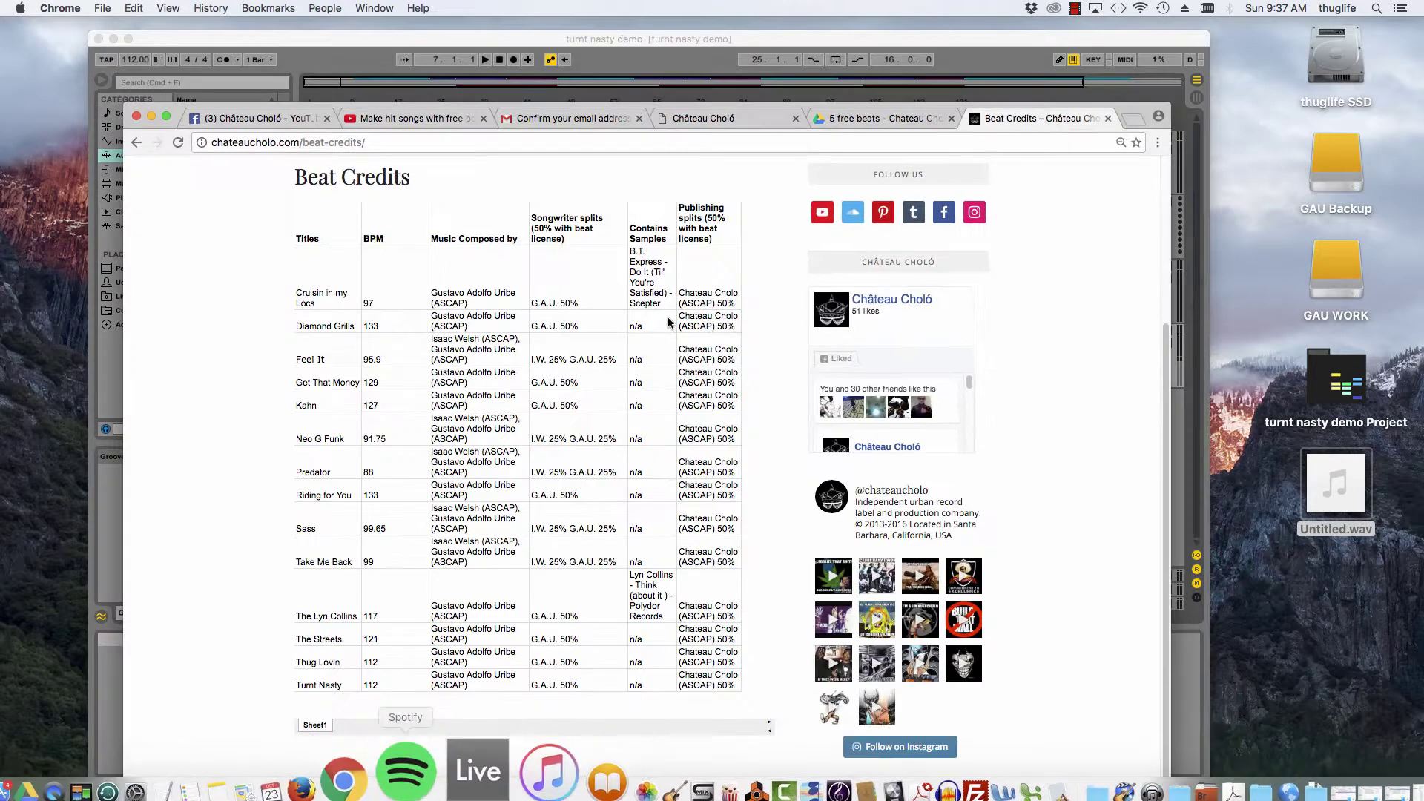
{"action": "scroll", "coordinate": [1004, 345], "scroll_direction": "up", "scroll_amount": 5}
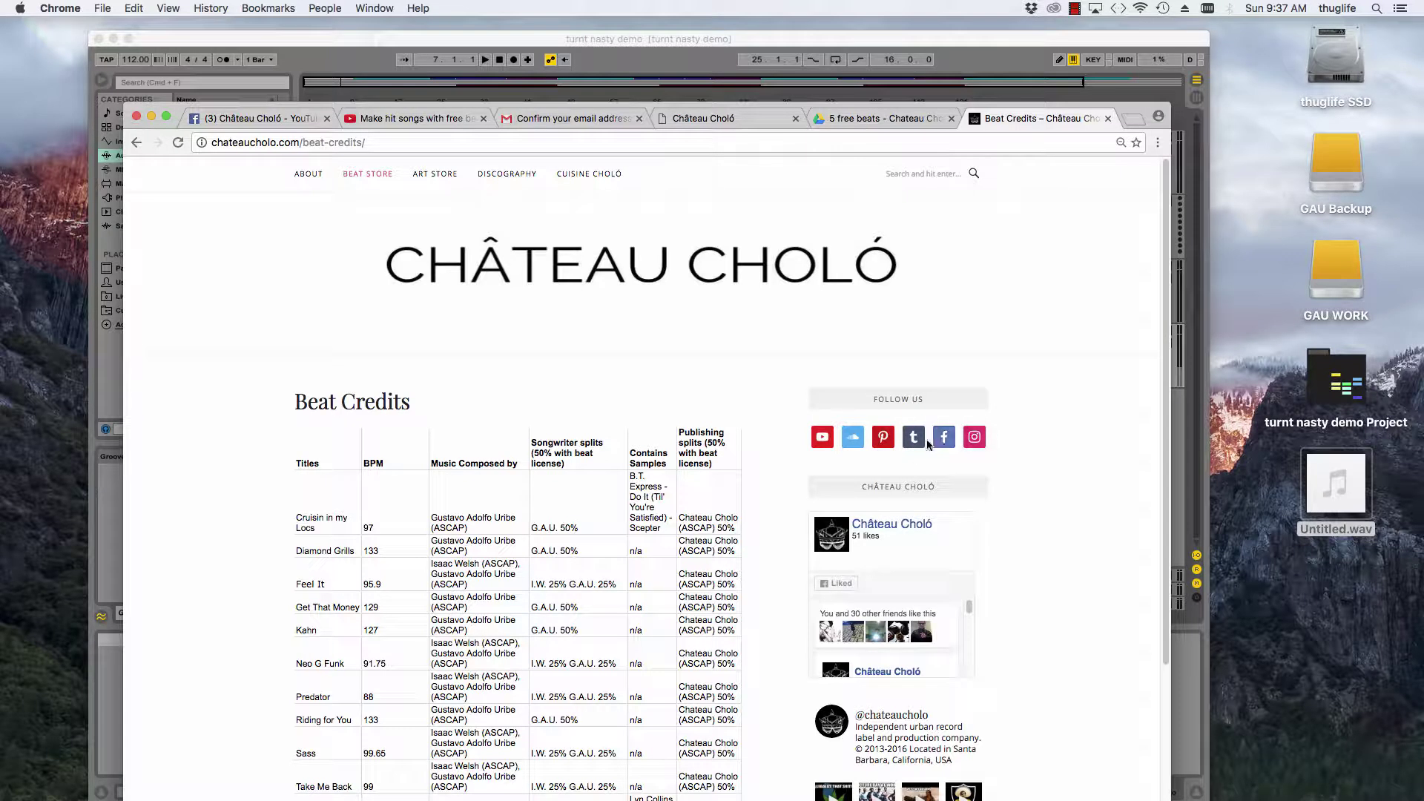
{"action": "left_click", "coordinate": [821, 437]}
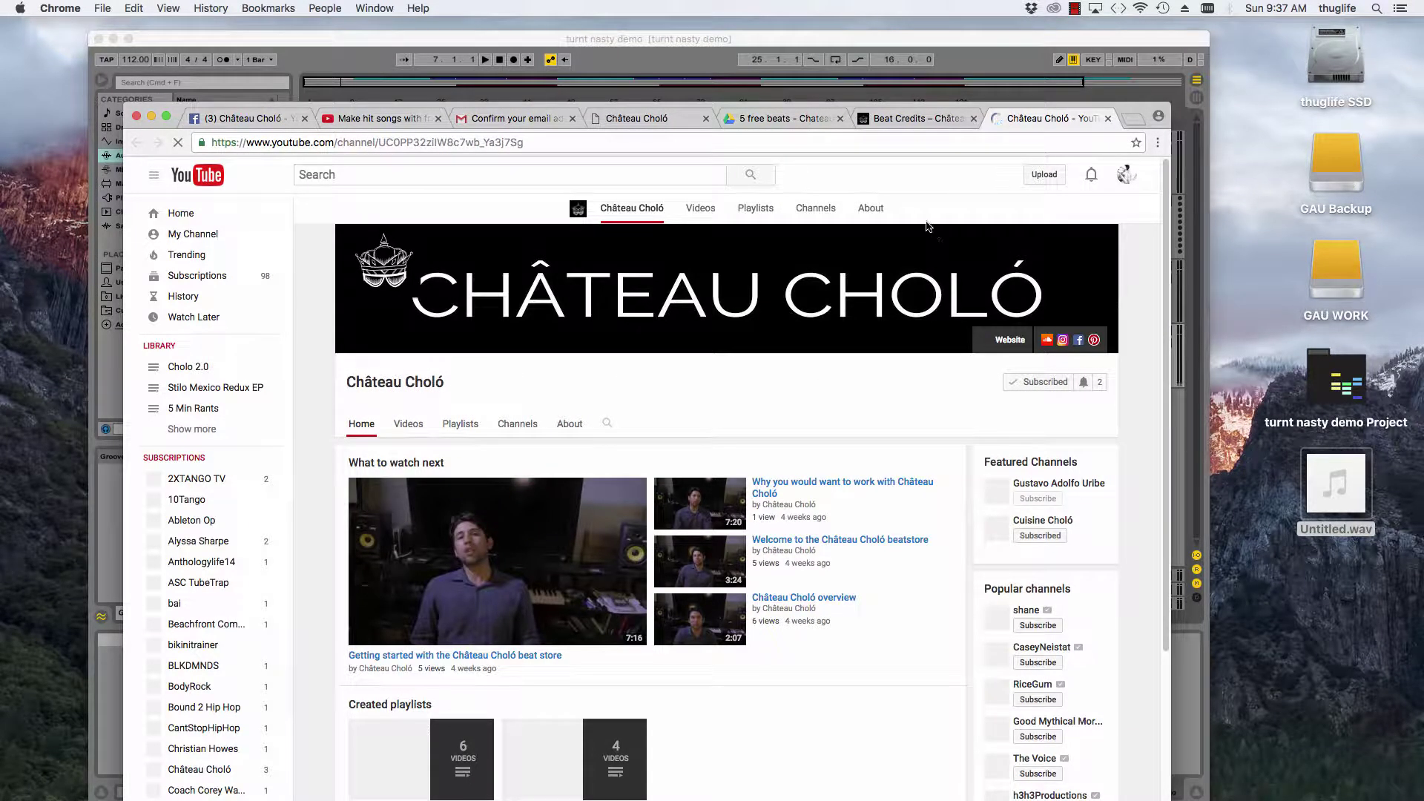
- Go back to the Beat Credits page and open the White Board video series from the Beat Store entries
{"action": "left_click", "coordinate": [933, 120]}
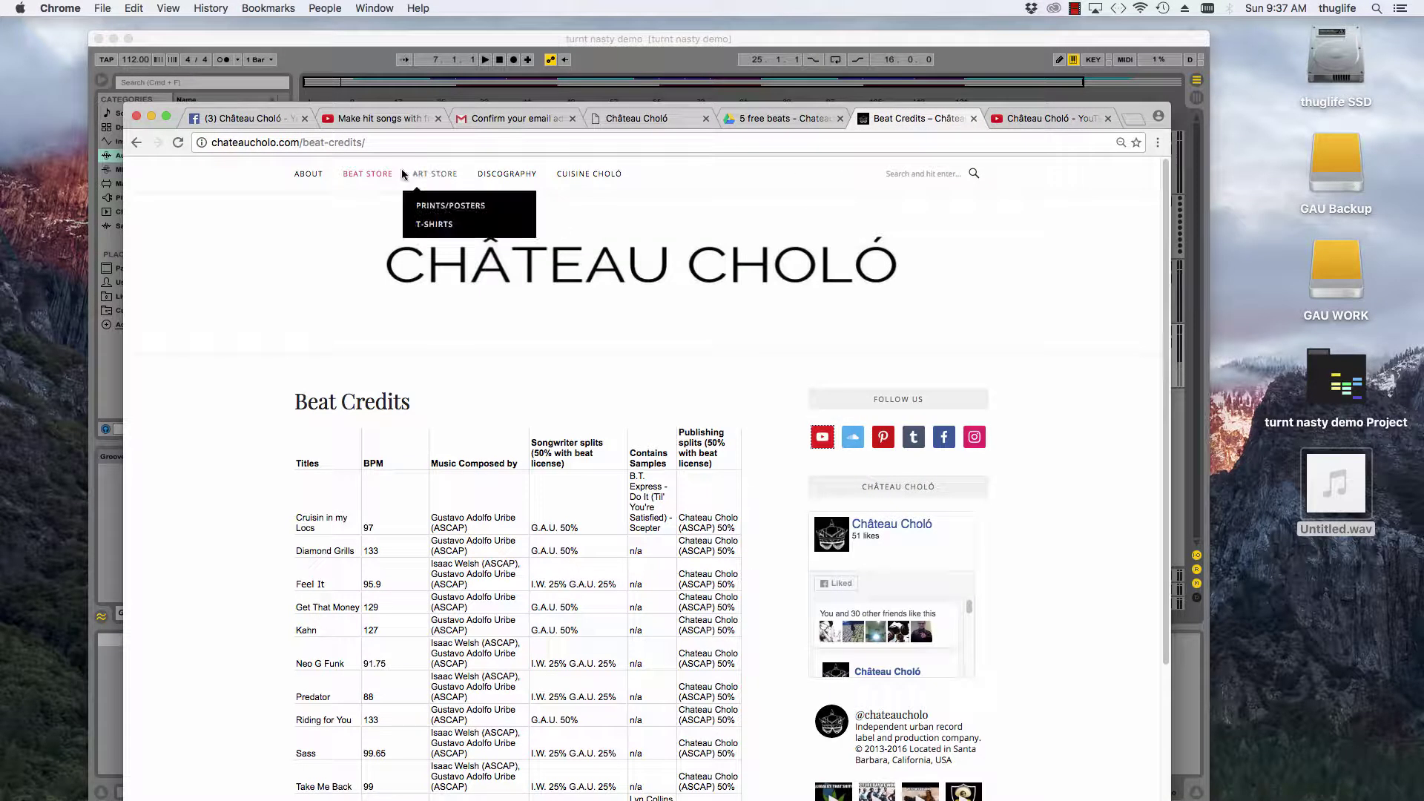
{"action": "mouse_move", "coordinate": [378, 176]}
{"action": "left_click", "coordinate": [371, 299]}
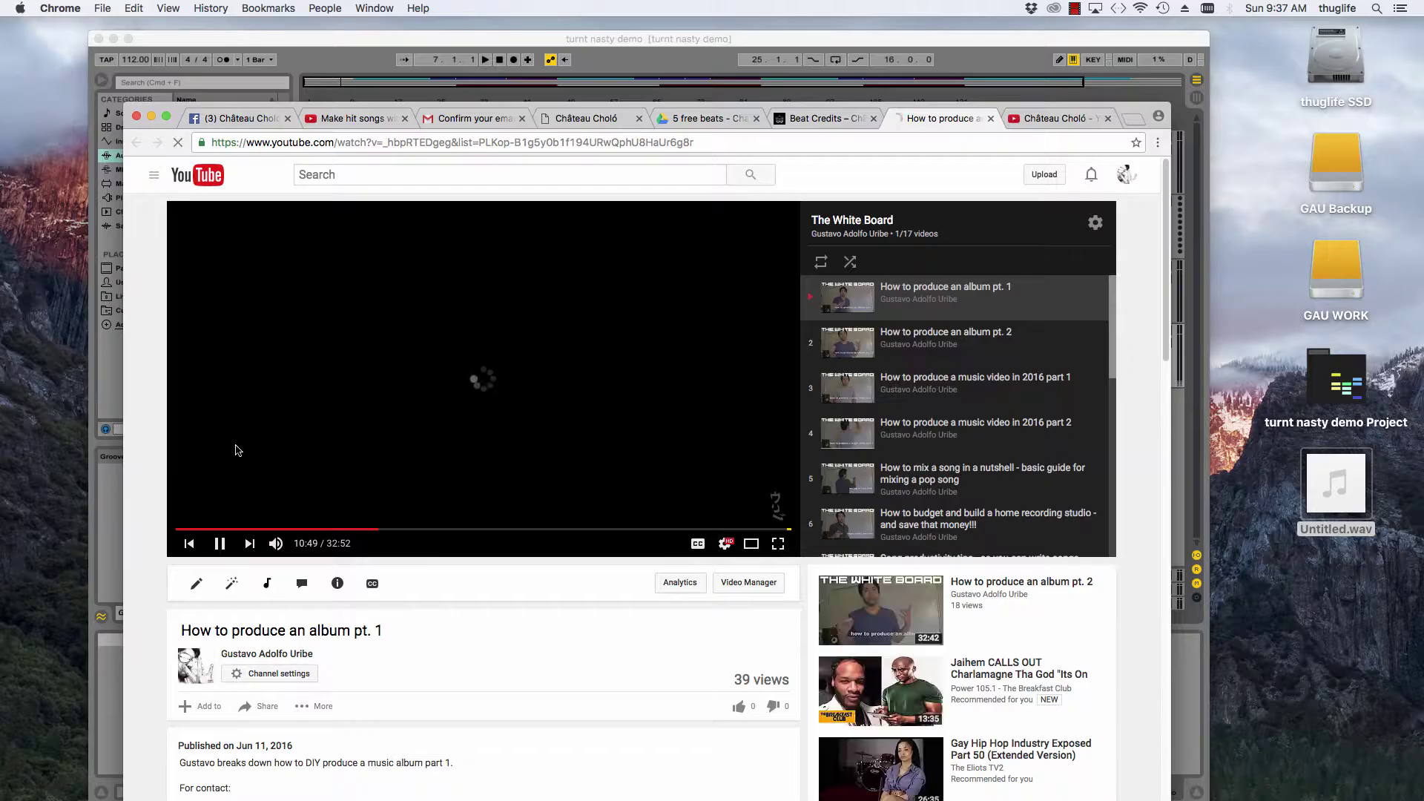
- Open The White Board playlist from the saved playlists on the Château Choló YouTube channel
{"action": "left_click", "coordinate": [1053, 118]}
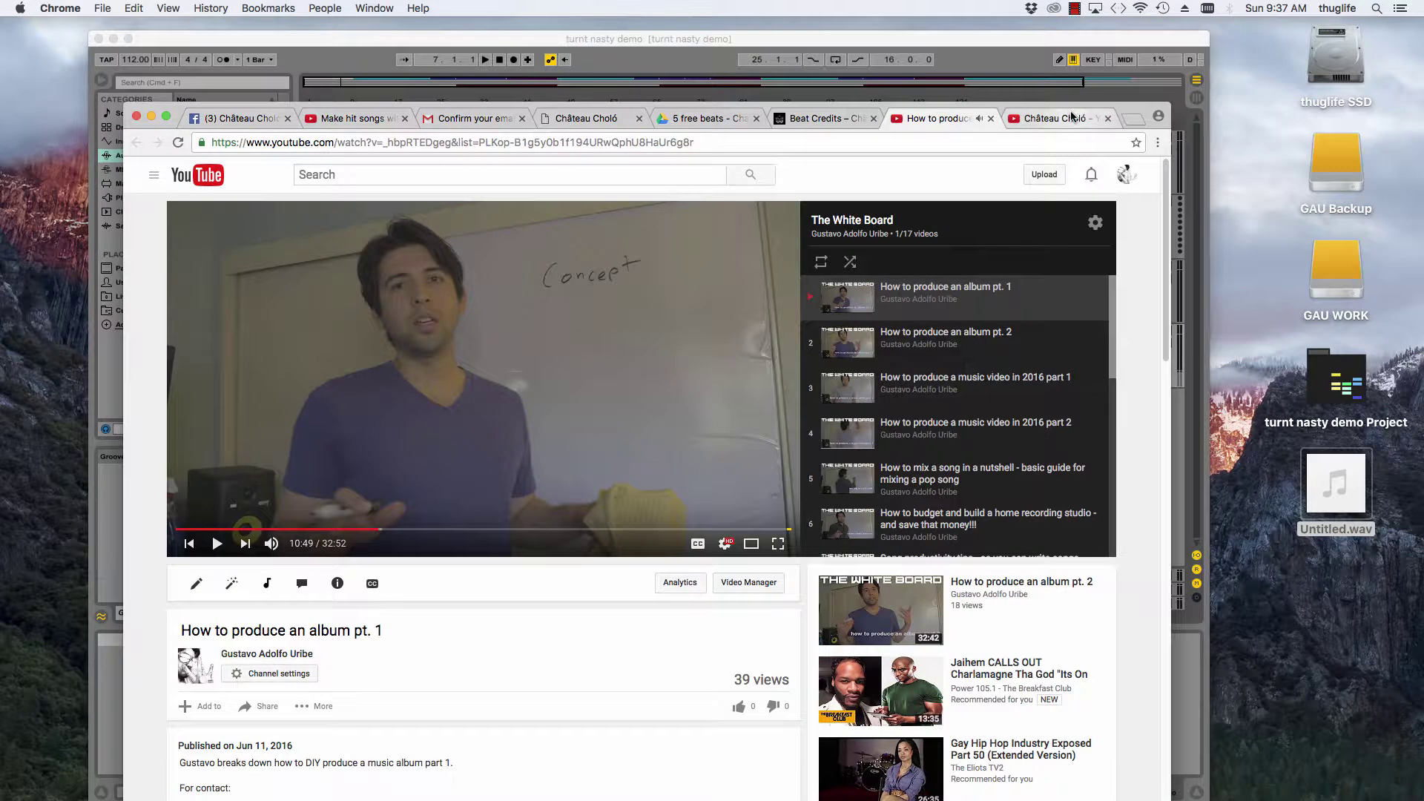
{"action": "scroll", "coordinate": [896, 399], "scroll_direction": "down", "scroll_amount": 3}
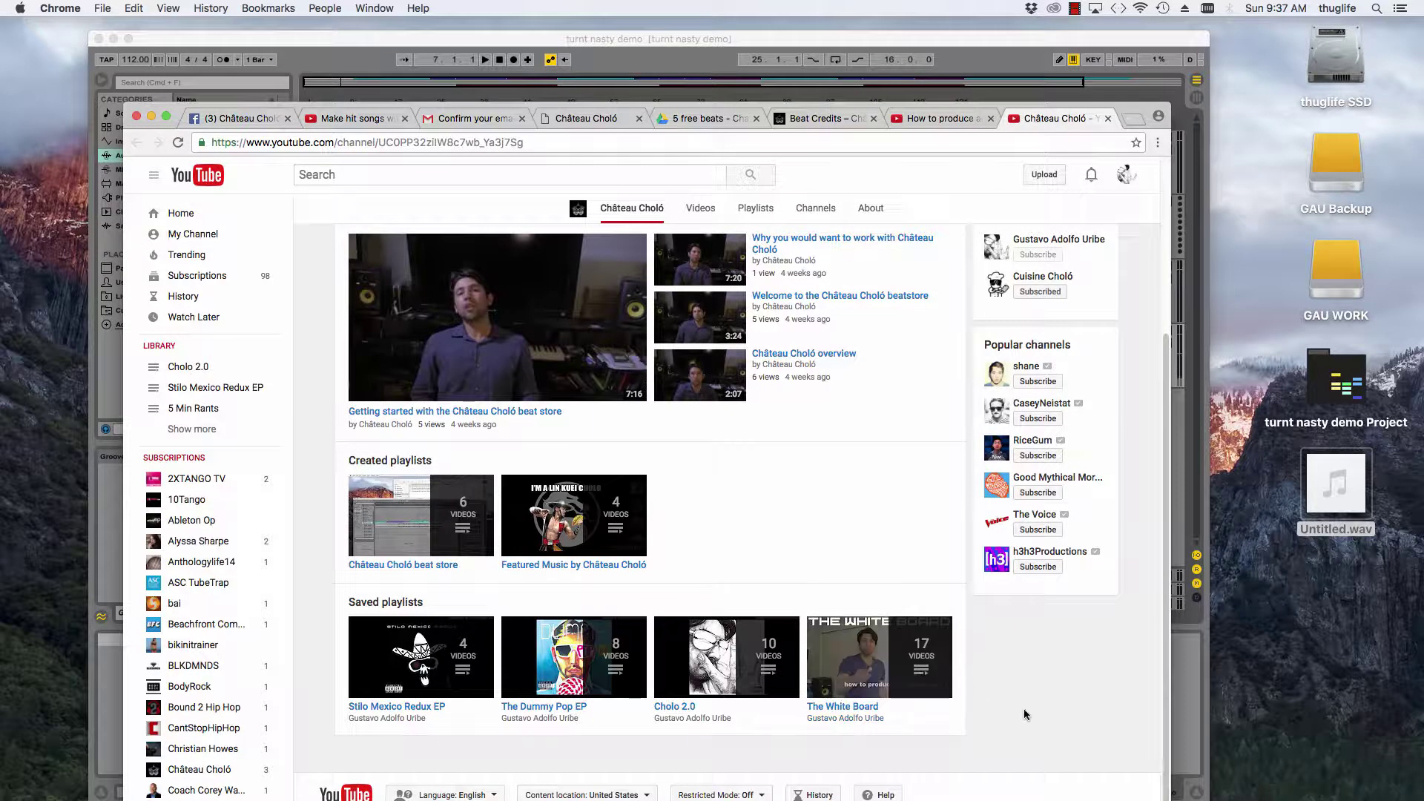
{"action": "mouse_move", "coordinate": [901, 676]}
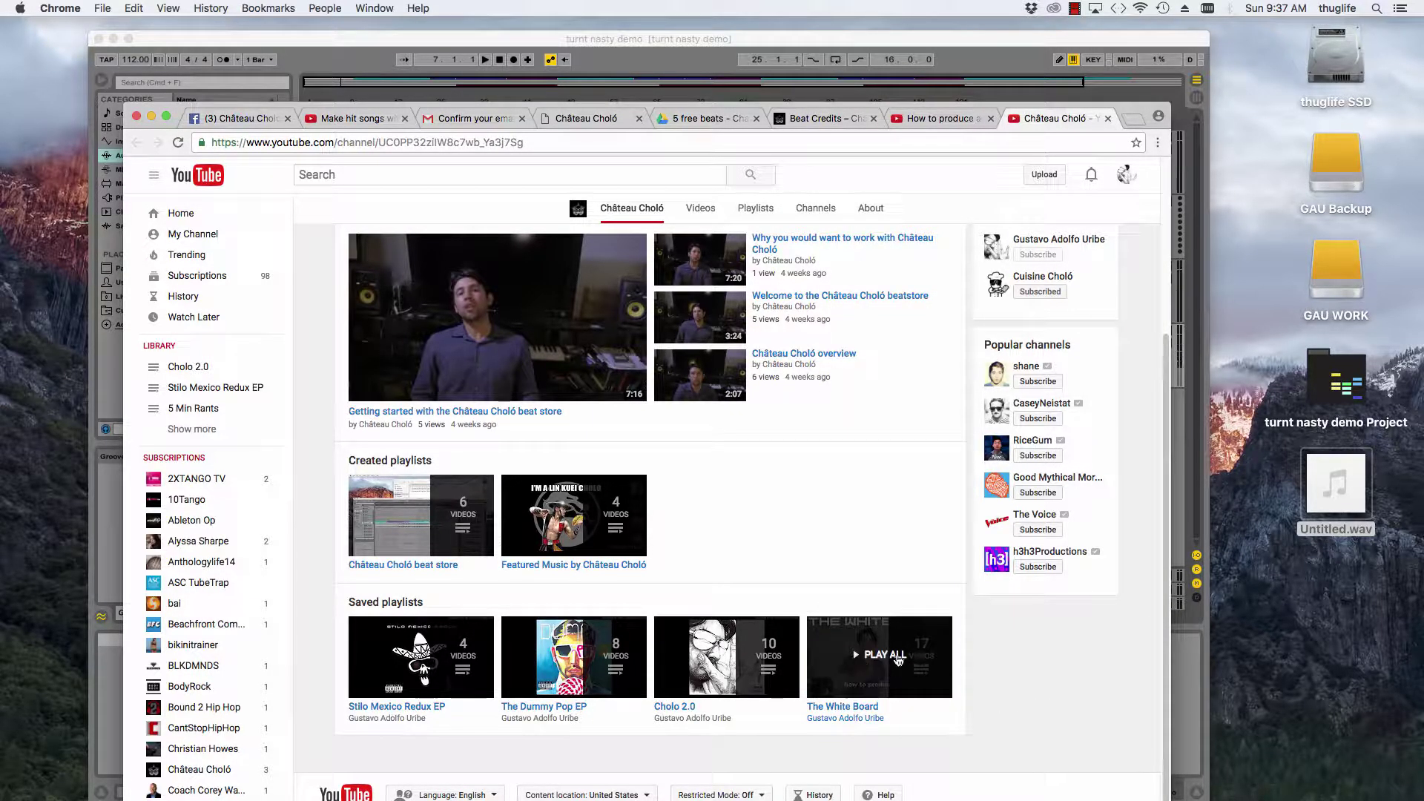
{"action": "left_click", "coordinate": [879, 709]}
- Browse the videos in The White Board playlist and open "How to write song lyrics overview"
{"action": "scroll", "coordinate": [630, 460], "scroll_direction": "down", "scroll_amount": 2}
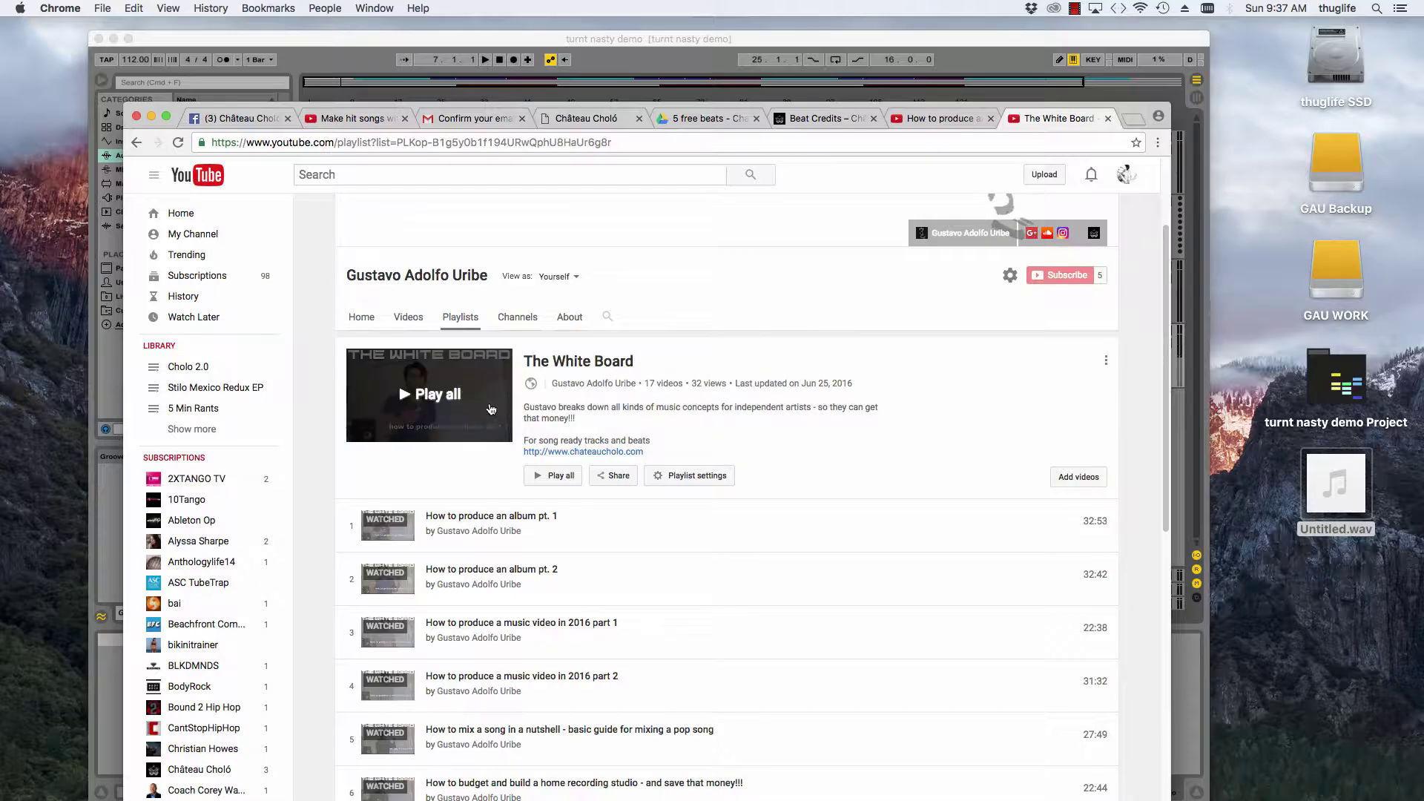
{"action": "scroll", "coordinate": [511, 473], "scroll_direction": "down", "scroll_amount": 1}
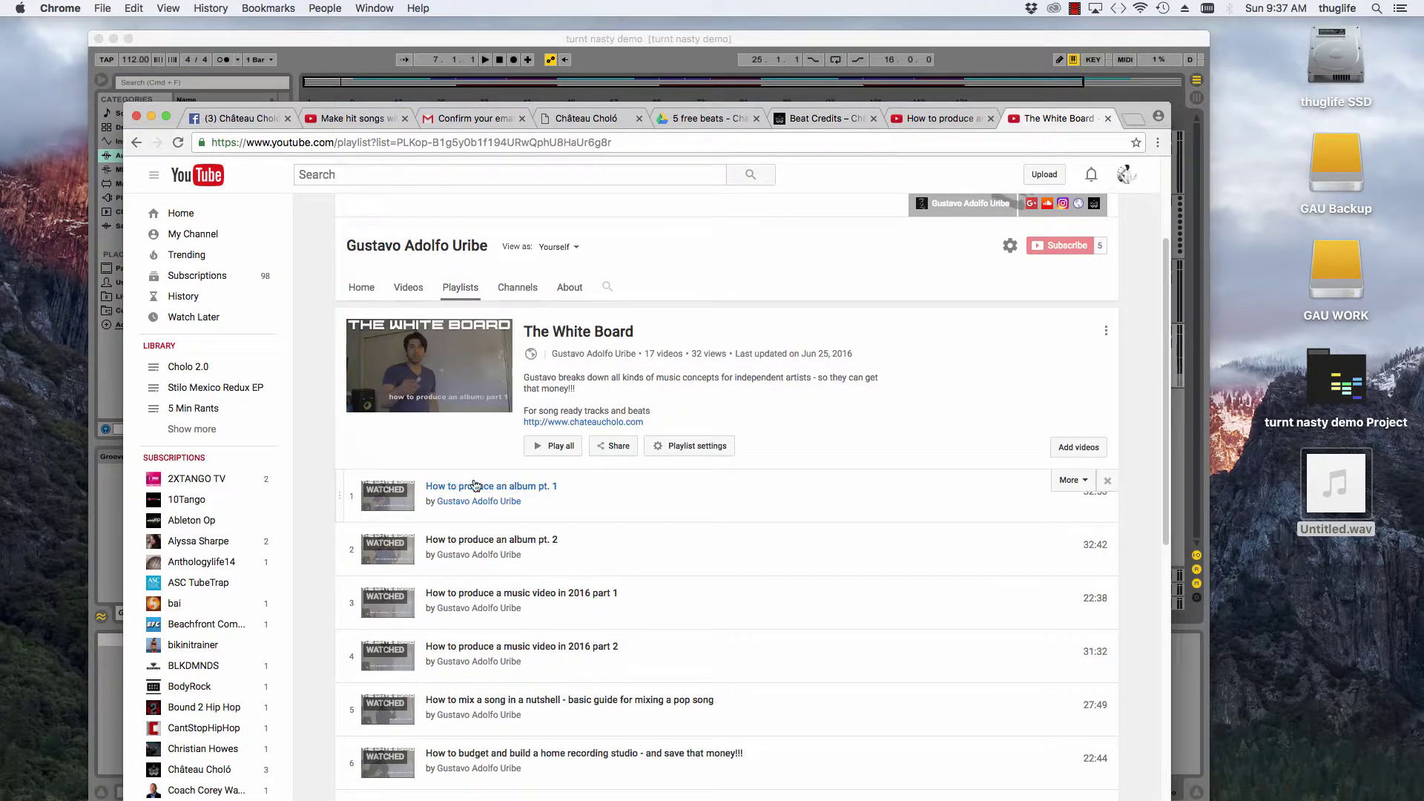
{"action": "scroll", "coordinate": [846, 565], "scroll_direction": "down", "scroll_amount": 1}
{"action": "scroll", "coordinate": [845, 565], "scroll_direction": "down", "scroll_amount": 10}
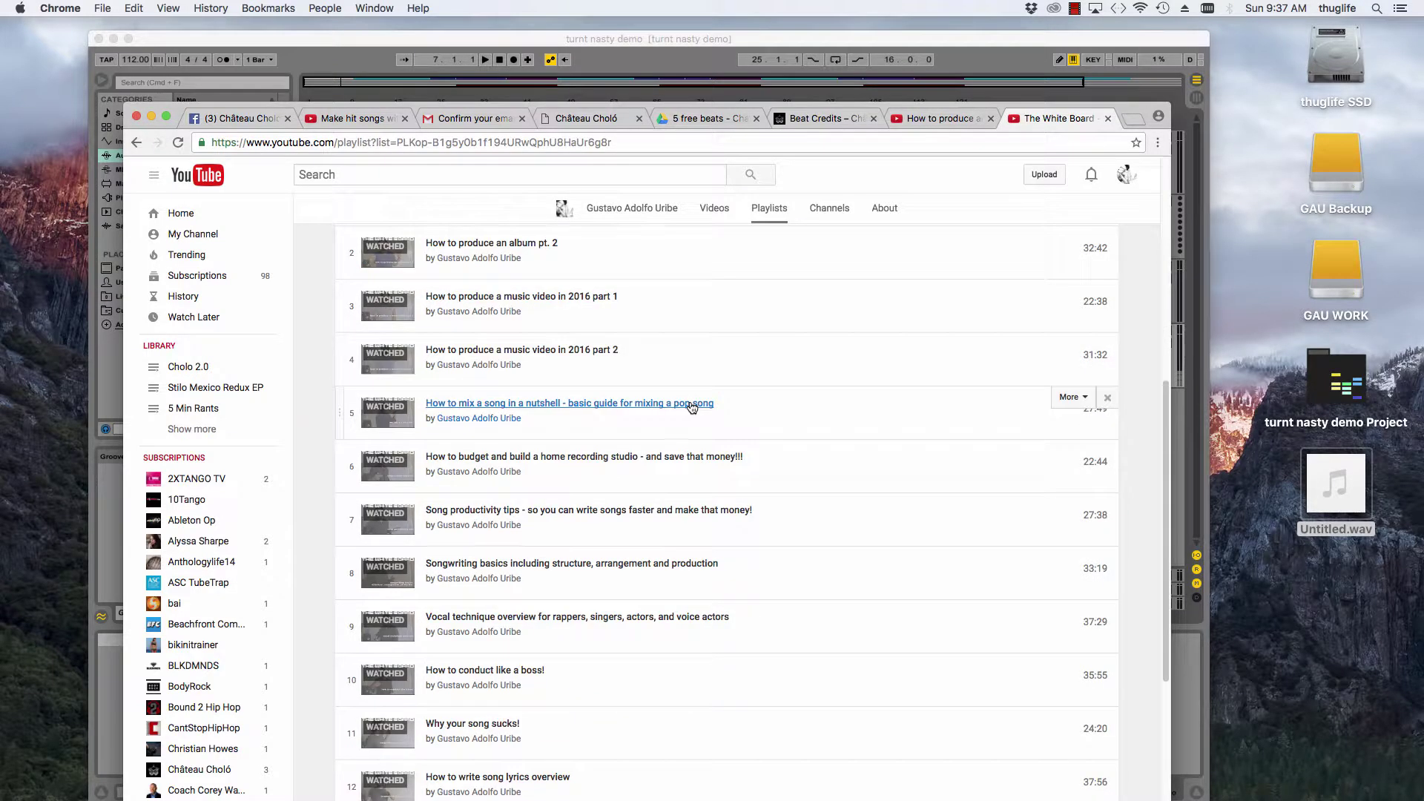
{"action": "scroll", "coordinate": [692, 408], "scroll_direction": "down", "scroll_amount": 5}
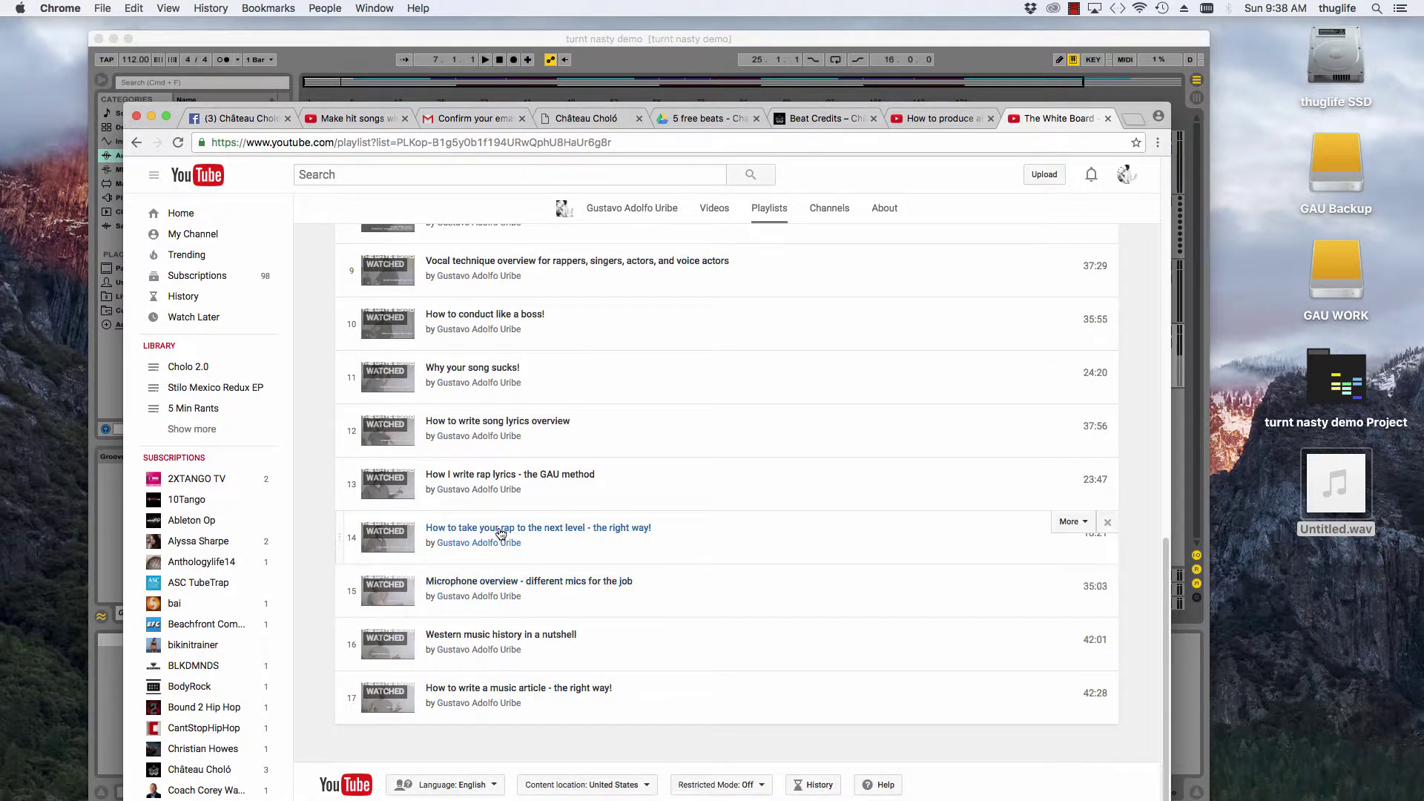
{"action": "left_click", "coordinate": [496, 483]}
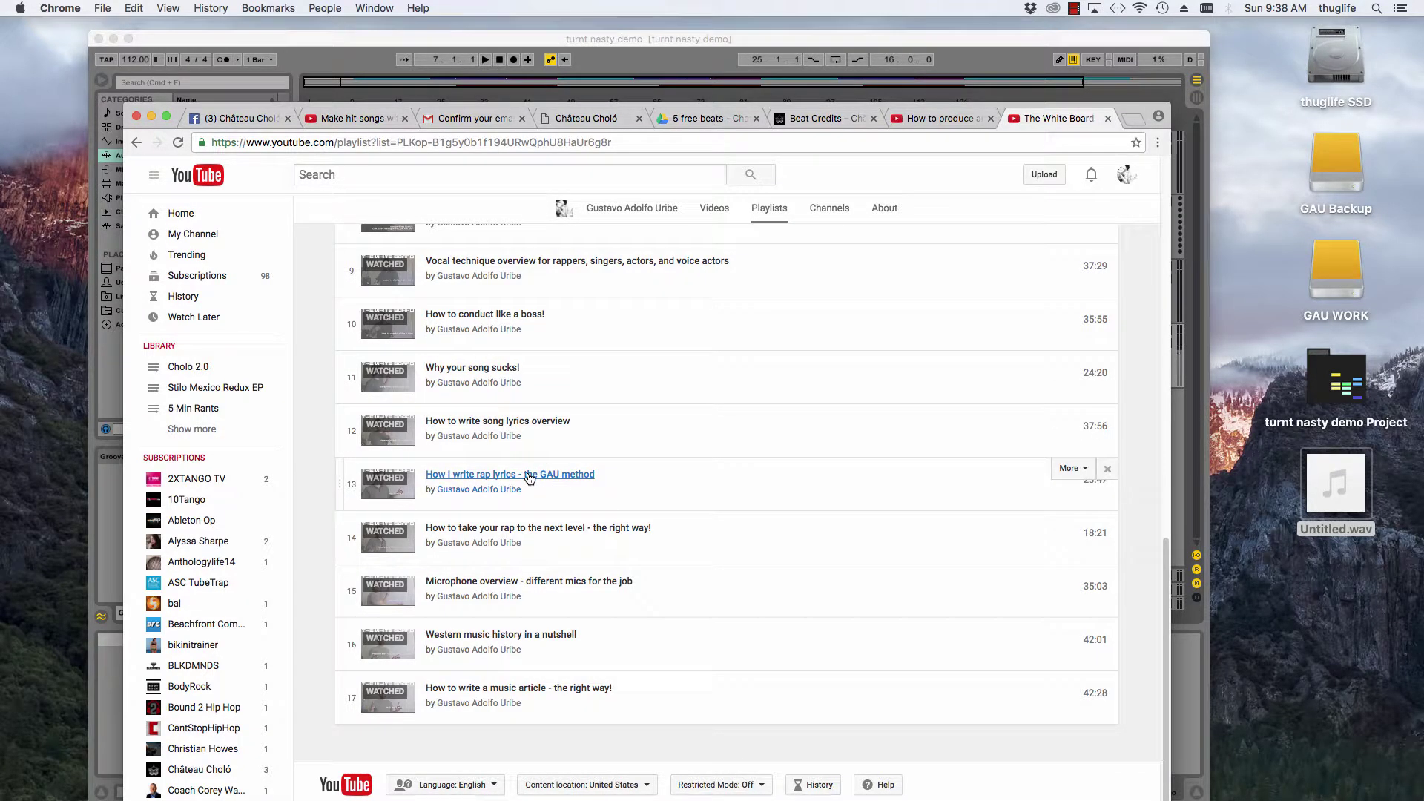
{"action": "left_click", "coordinate": [527, 421]}
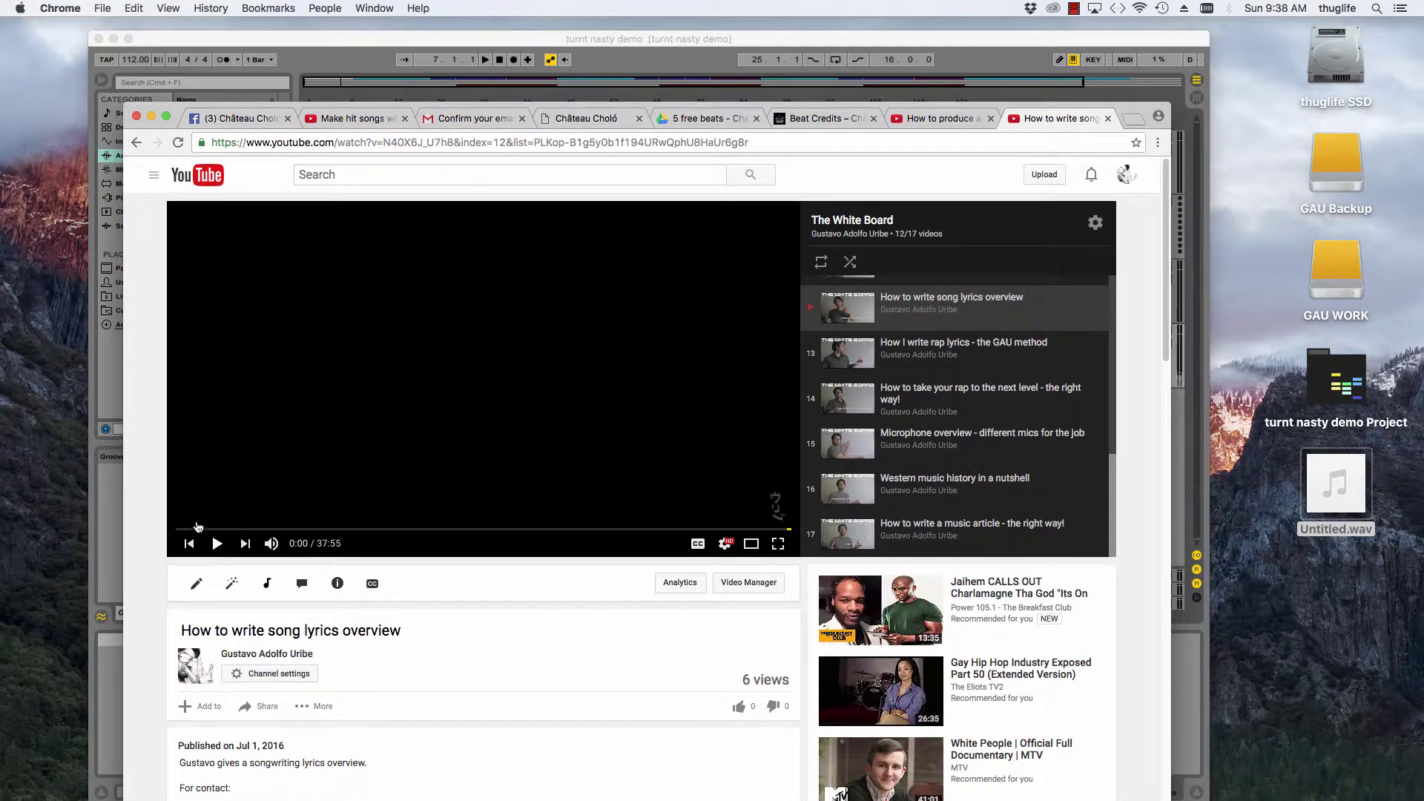
- Skim the song lyrics video, skipping ahead to 14:51, 17:54, 21:42 and 26:05
{"action": "left_click_drag", "start_coordinate": [198, 529], "coordinate": [417, 530]}
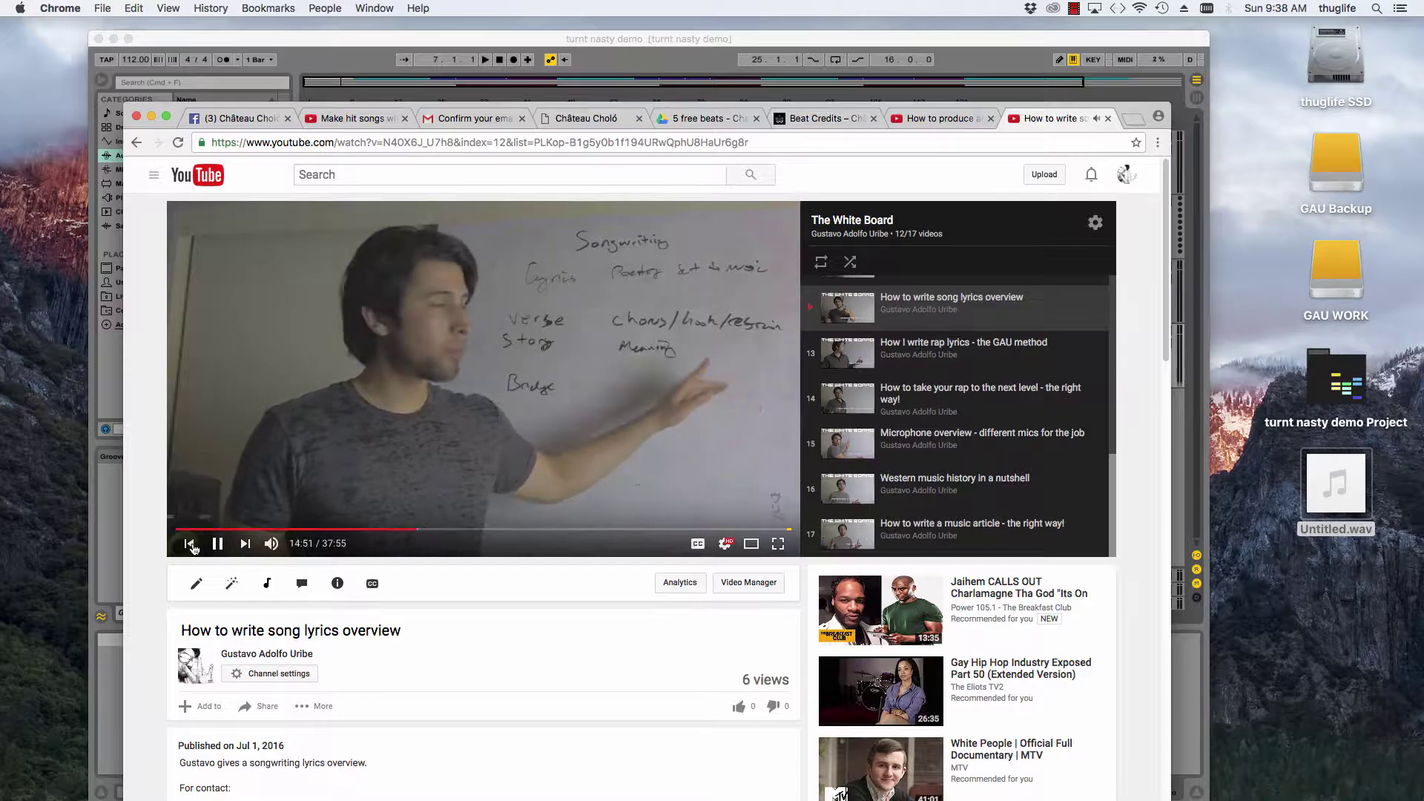
{"action": "left_click", "coordinate": [457, 414]}
{"action": "left_click", "coordinate": [466, 530]}
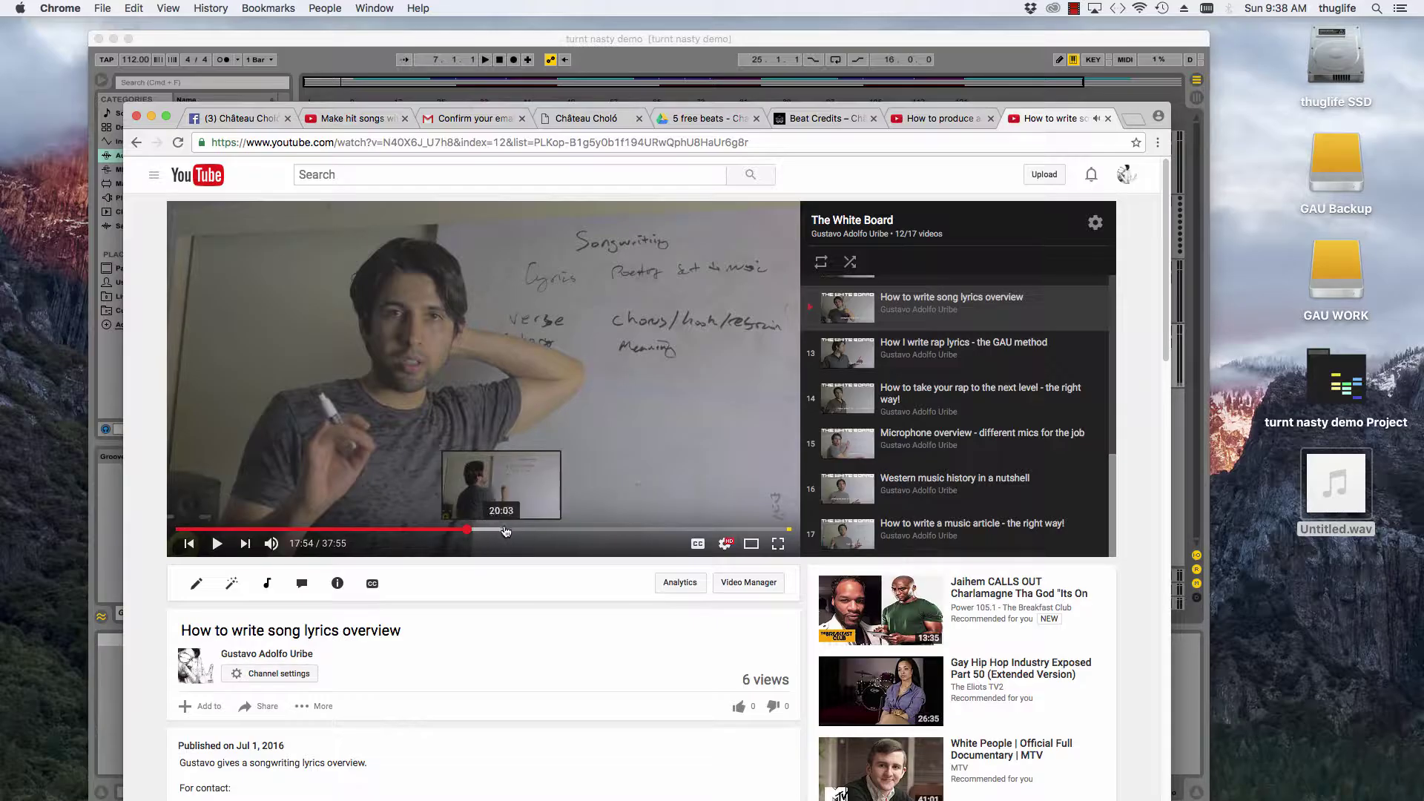
{"action": "left_click", "coordinate": [530, 529]}
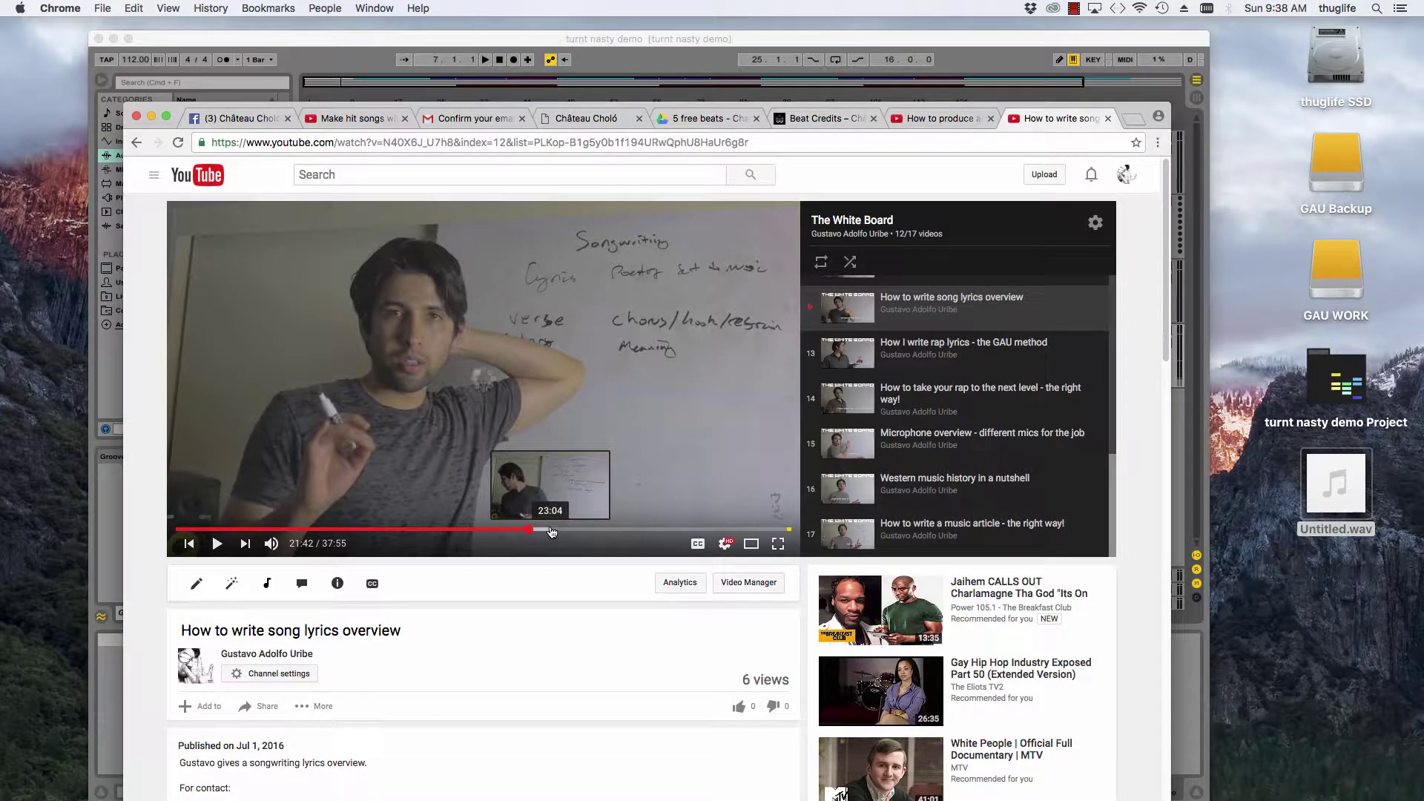
{"action": "left_click", "coordinate": [600, 531]}
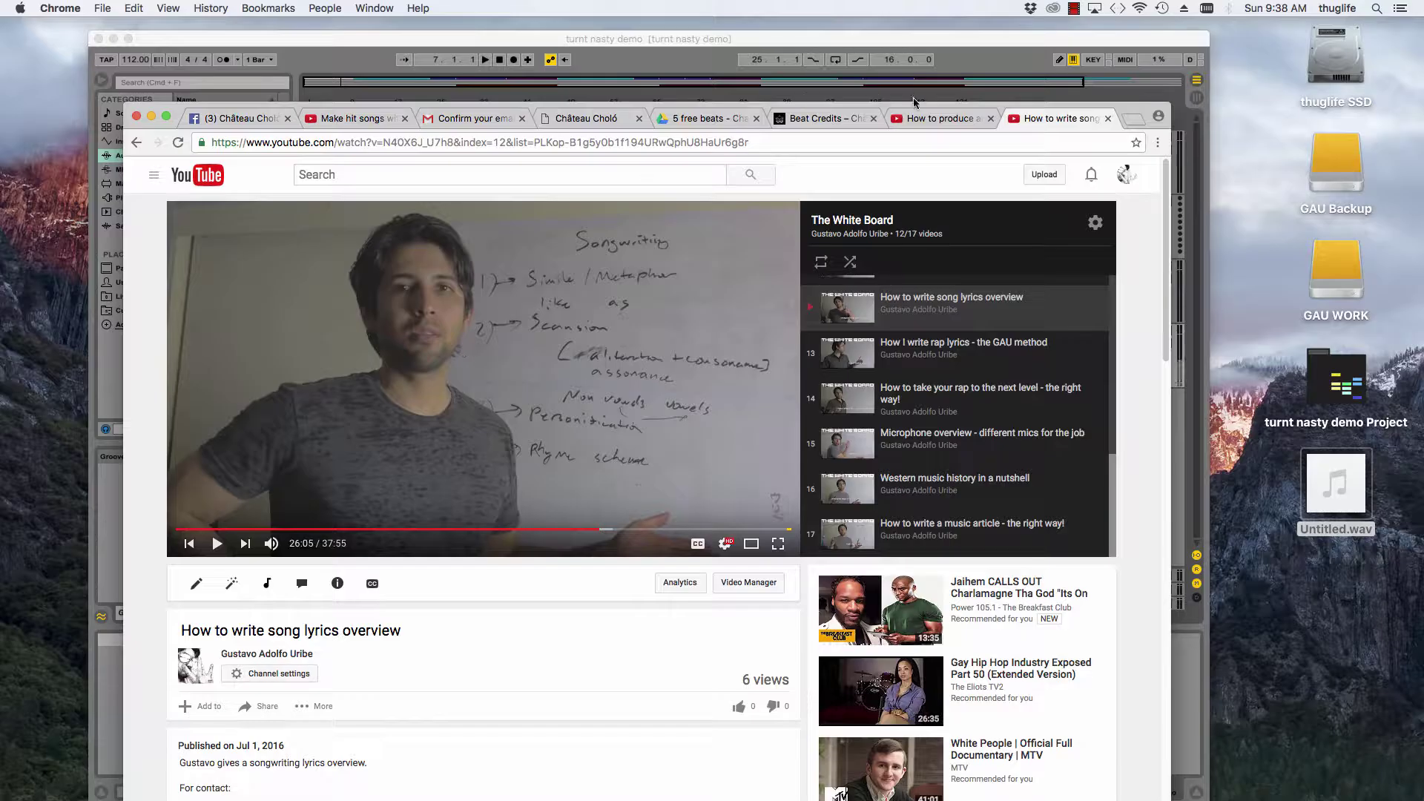
- Revisit the "How to produce an album pt. 1" page, and minimize the browser window to return to Ableton Live
{"action": "left_click", "coordinate": [819, 115]}
{"action": "left_click", "coordinate": [940, 118]}
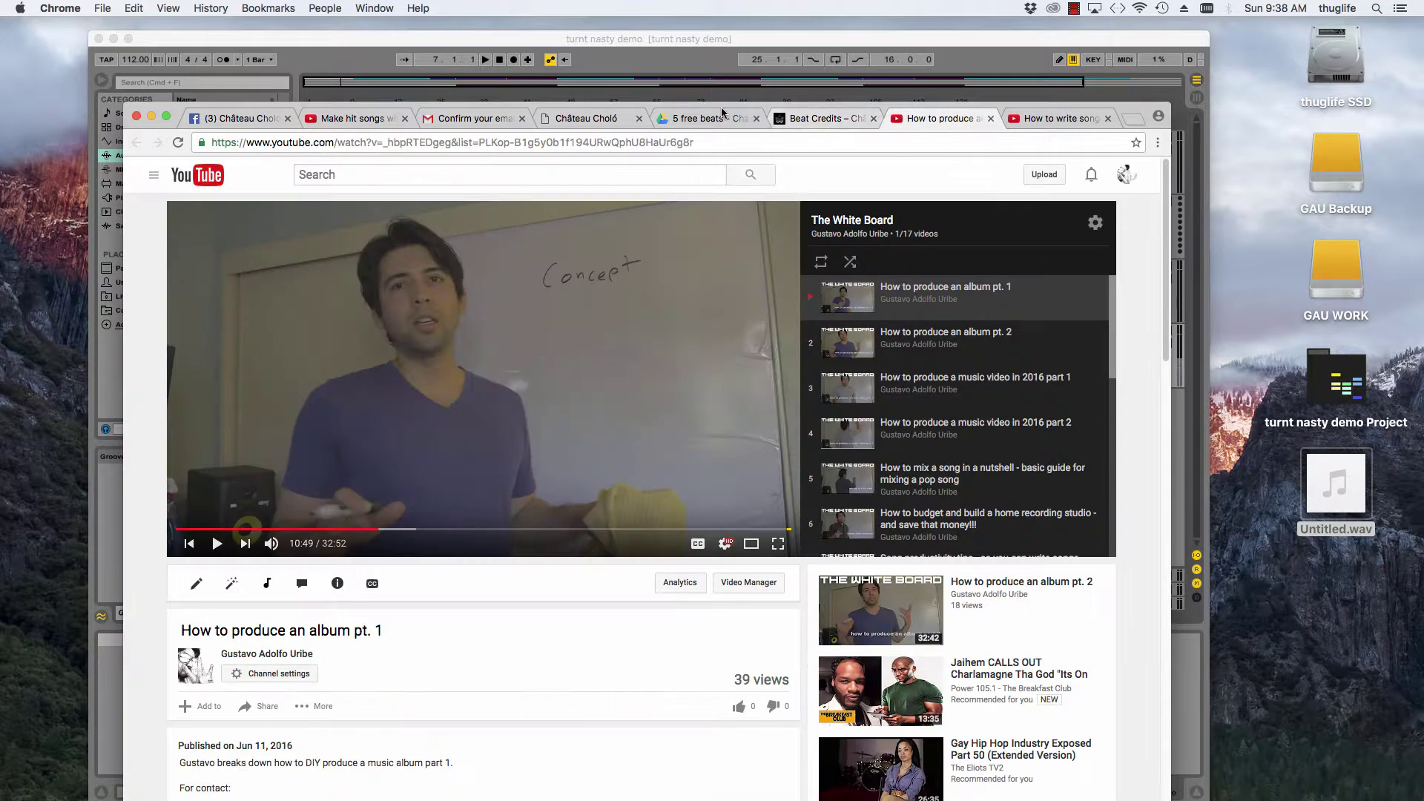
{"action": "left_click", "coordinate": [151, 117]}
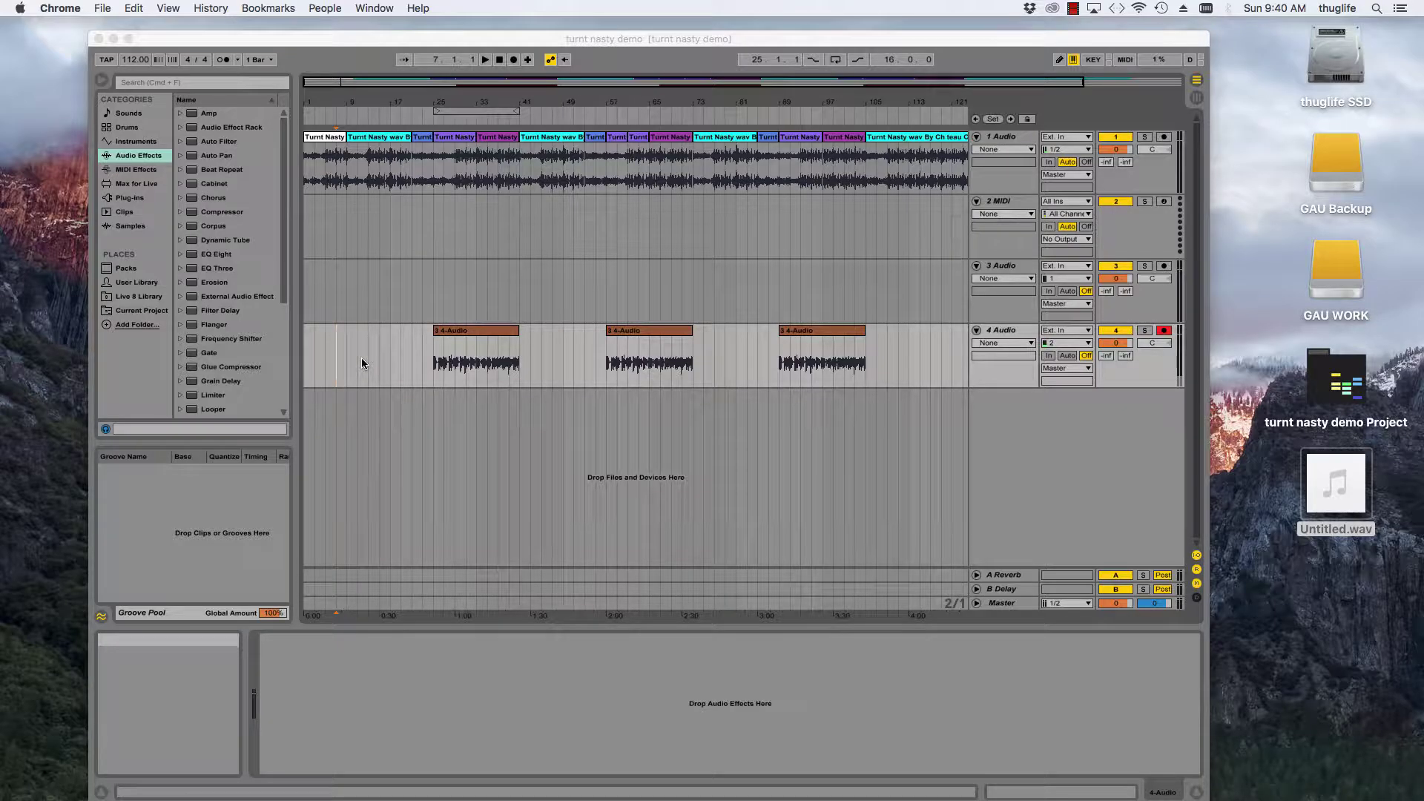
- Move the 16-bar loop brace so that it spans bars 9 to 25, before the first recorded clip
{"action": "left_click", "coordinate": [406, 88]}
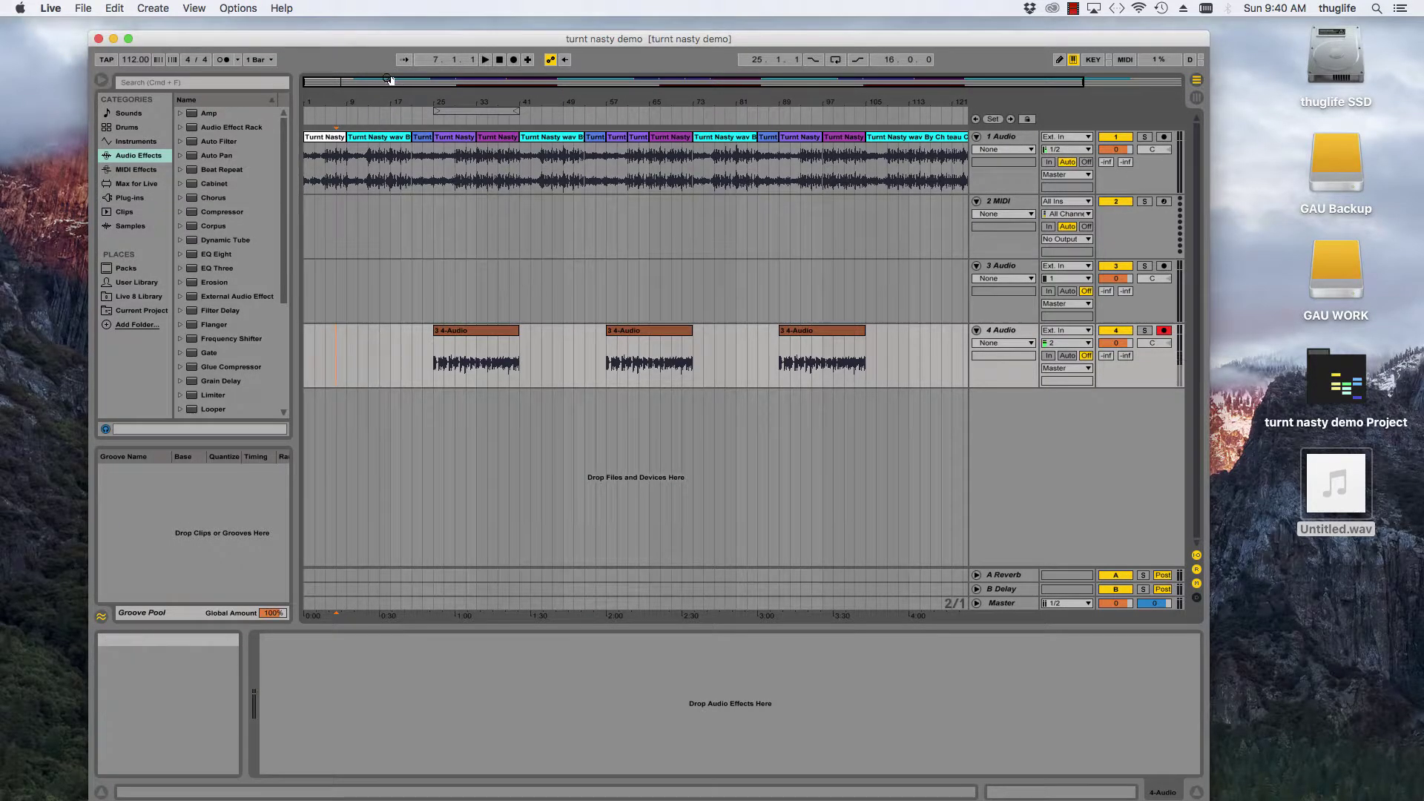
{"action": "left_click_drag", "start_coordinate": [397, 82], "coordinate": [341, 282]}
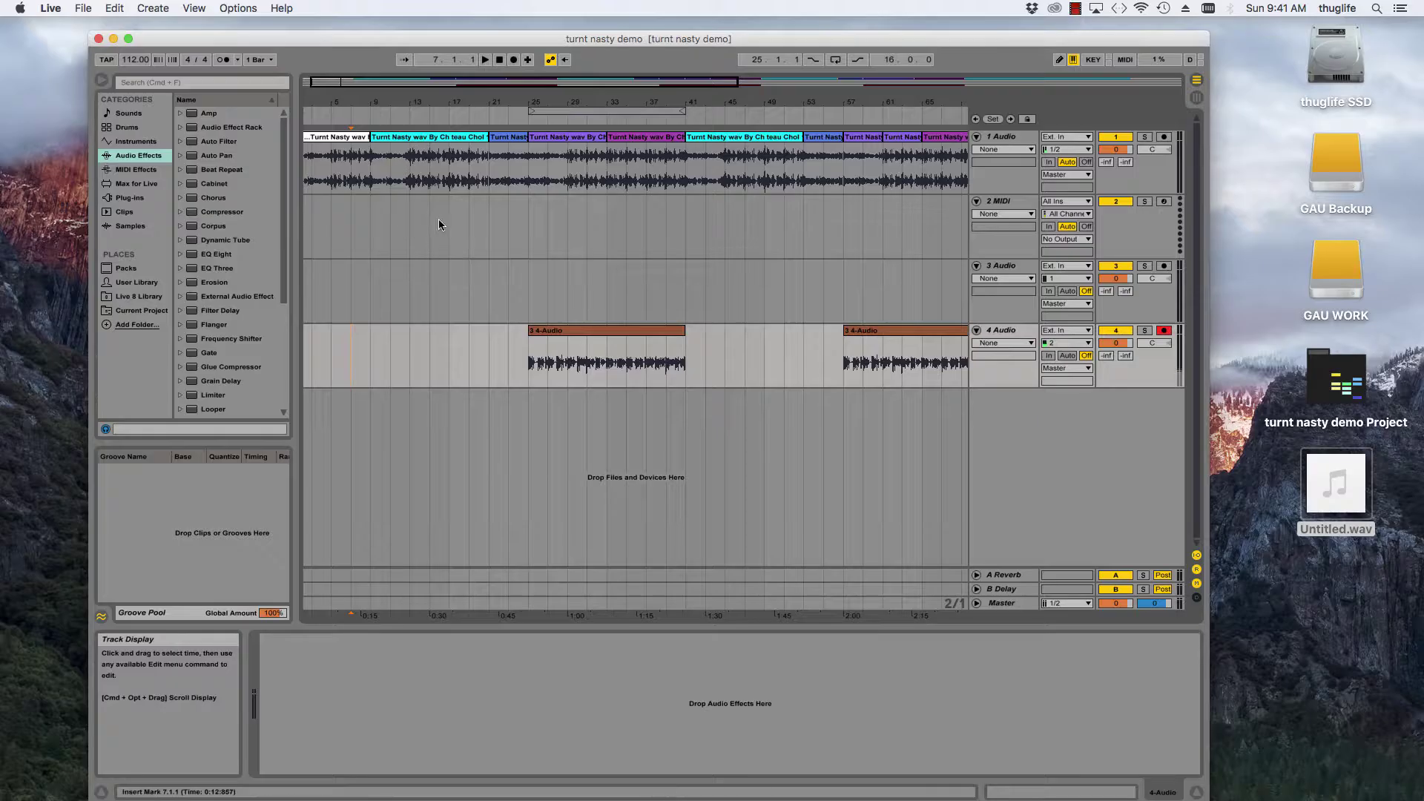
{"action": "left_click_drag", "start_coordinate": [607, 110], "coordinate": [449, 111]}
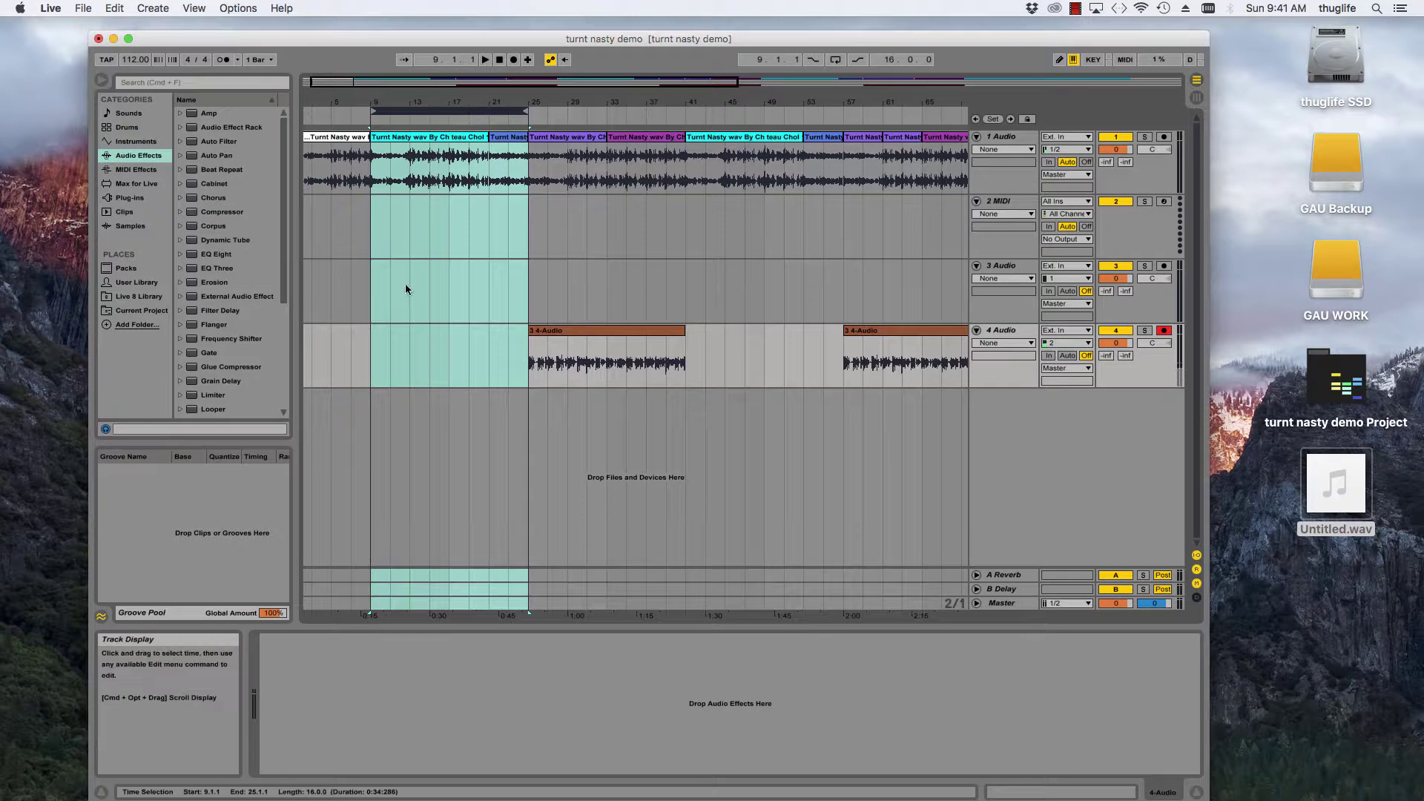
- Play back the beat from bar 7 on the 4 Audio track through bar 23
{"action": "left_click", "coordinate": [358, 349]}
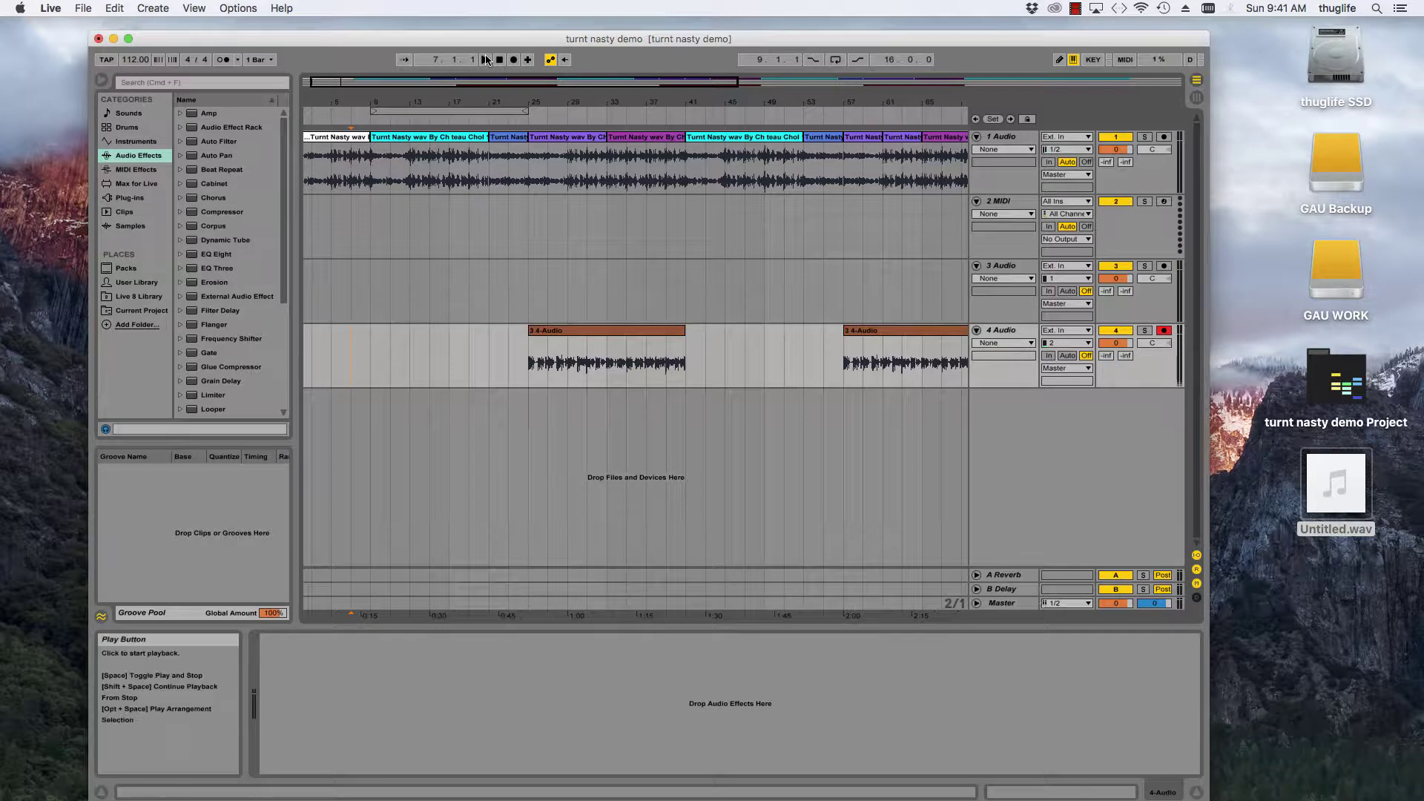
{"action": "key", "text": "space"}
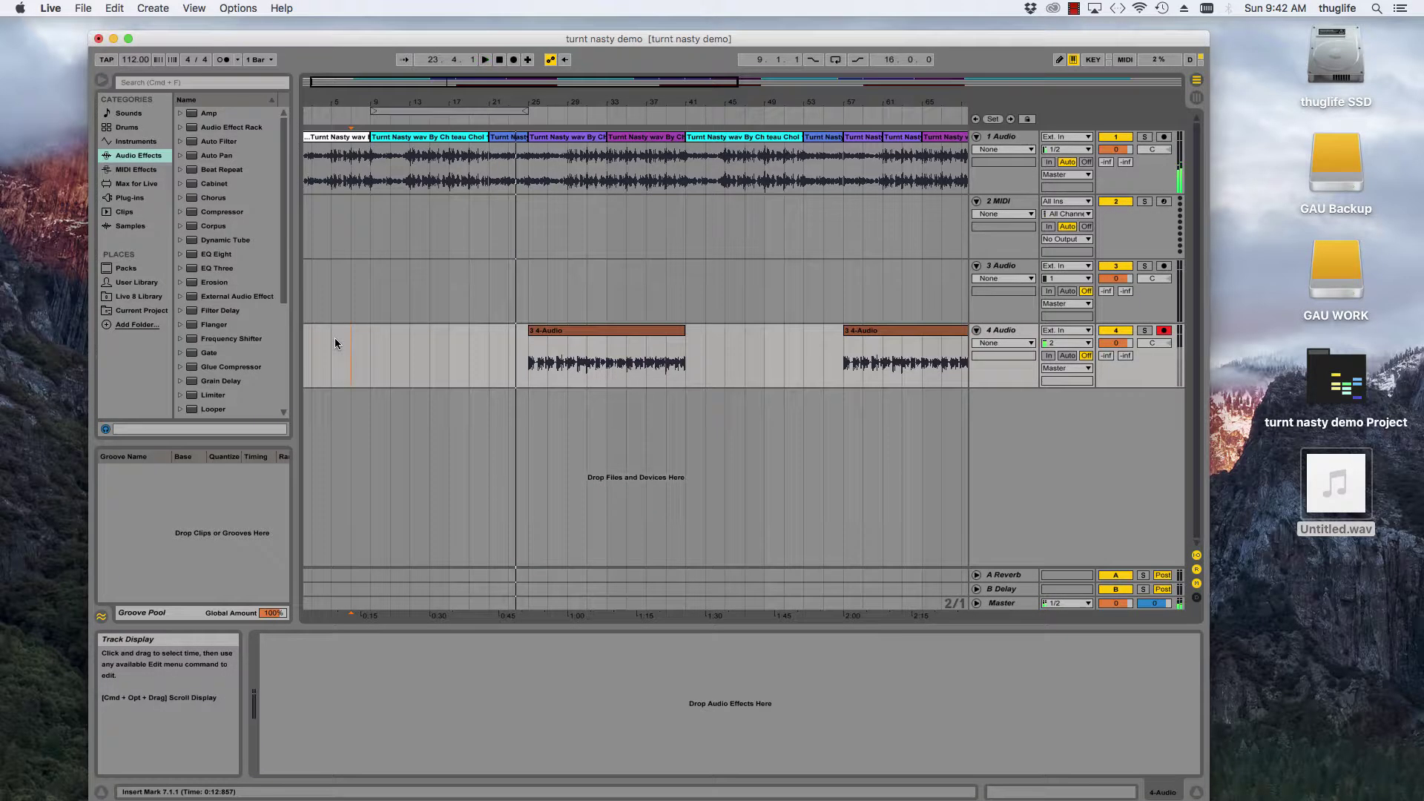
{"action": "key", "text": "space"}
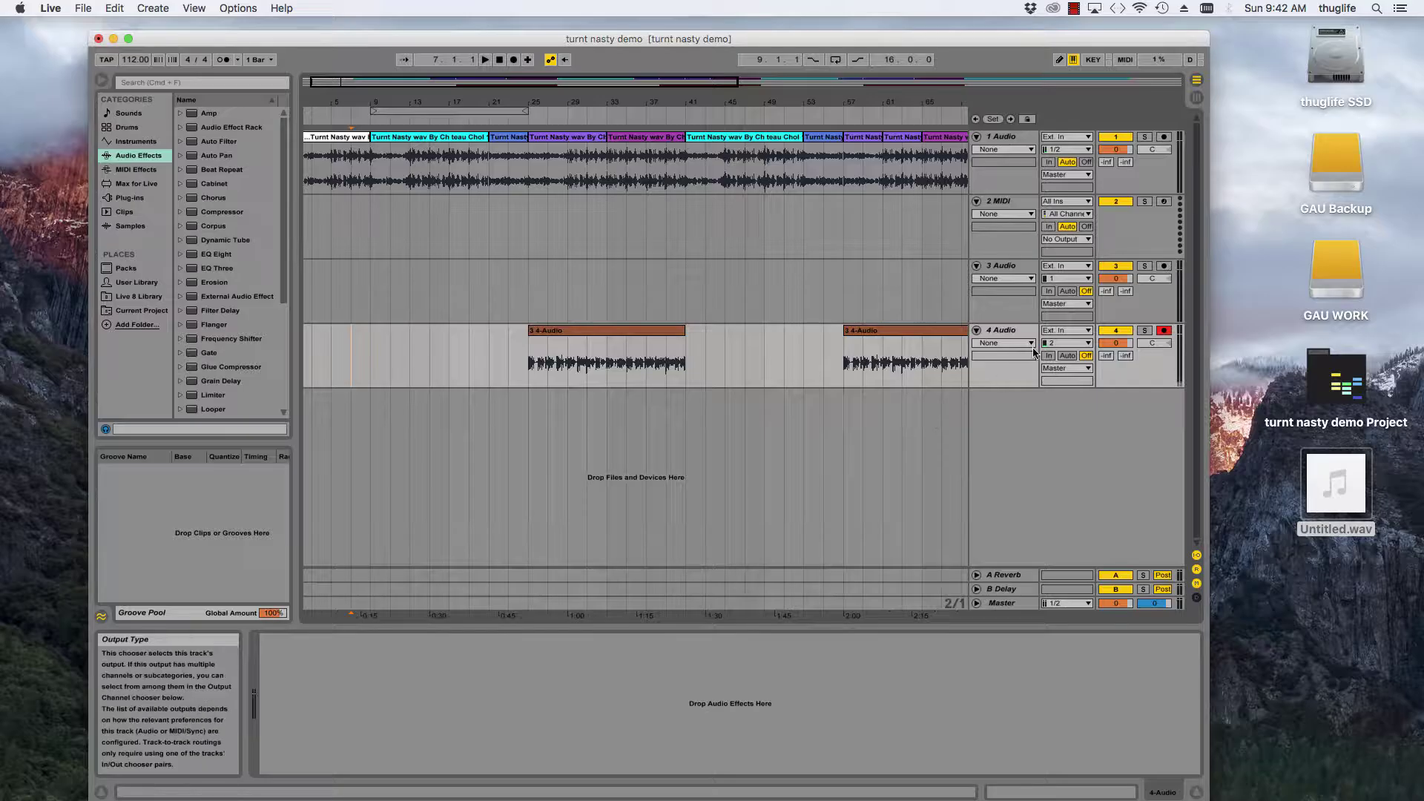
- Insert a new audio track below 4 Audio with monitoring set to In and arm it for recording
{"action": "left_click", "coordinate": [1007, 332]}
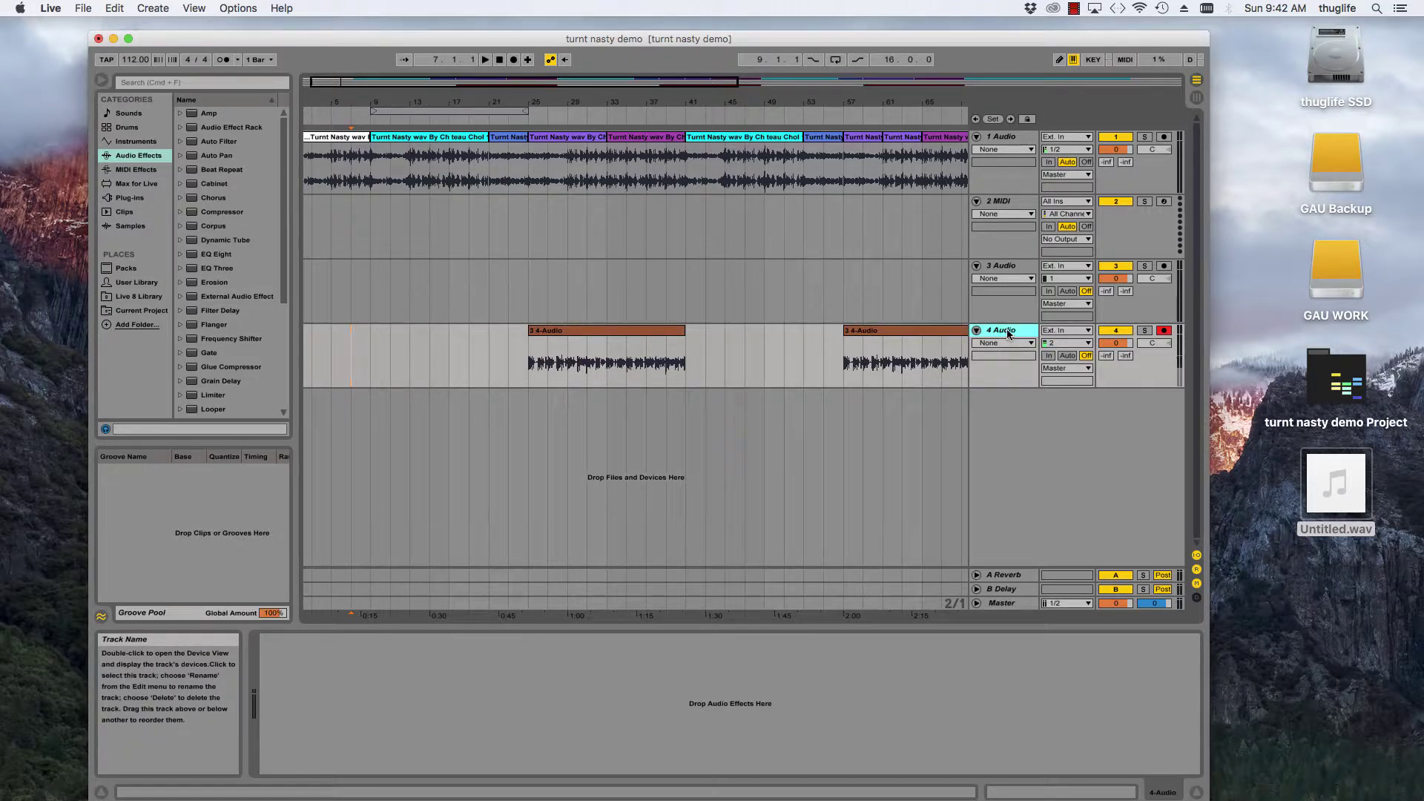
{"action": "left_click", "coordinate": [1000, 267]}
{"action": "left_click", "coordinate": [1002, 332]}
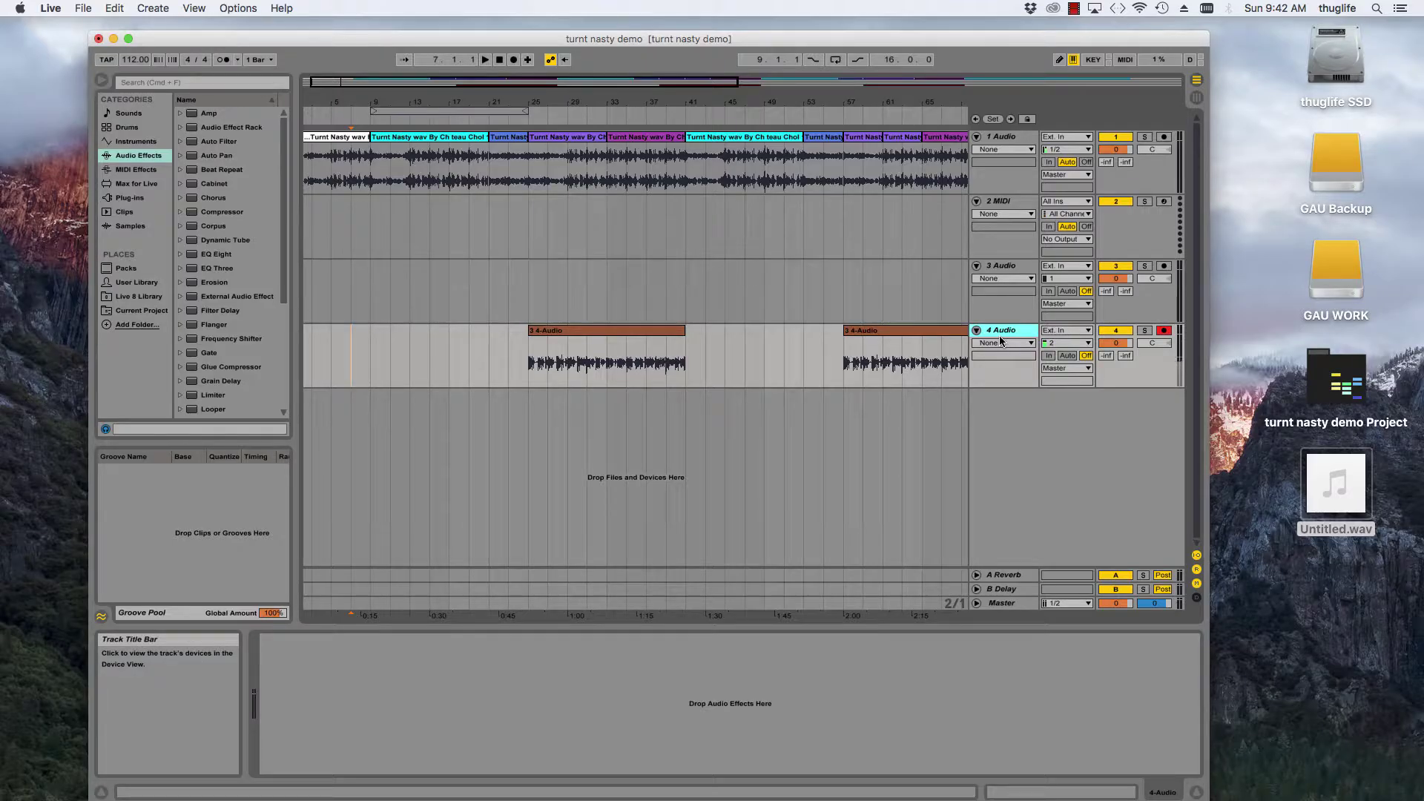
{"action": "key", "text": "super+t"}
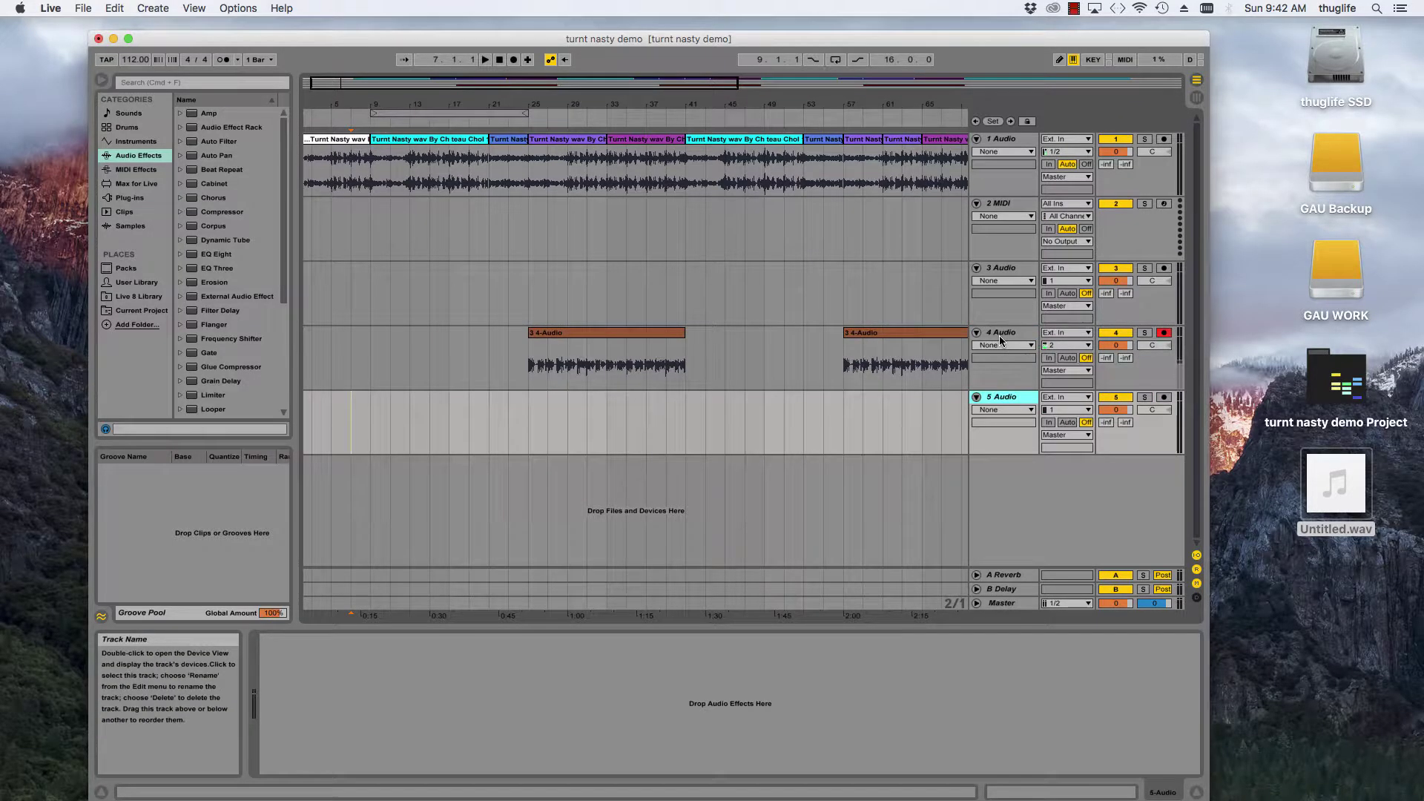
{"action": "left_click", "coordinate": [1049, 423]}
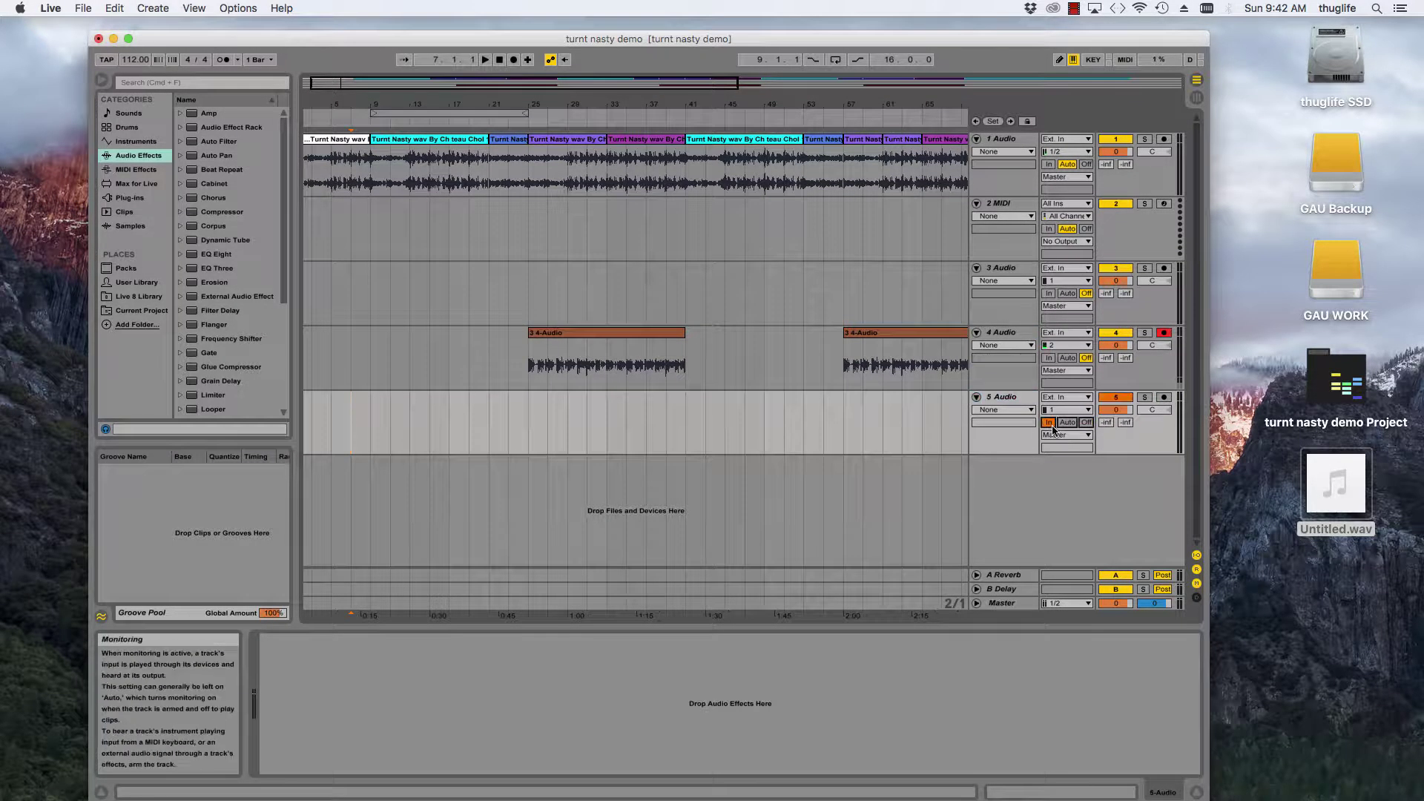
{"action": "left_click", "coordinate": [1164, 397]}
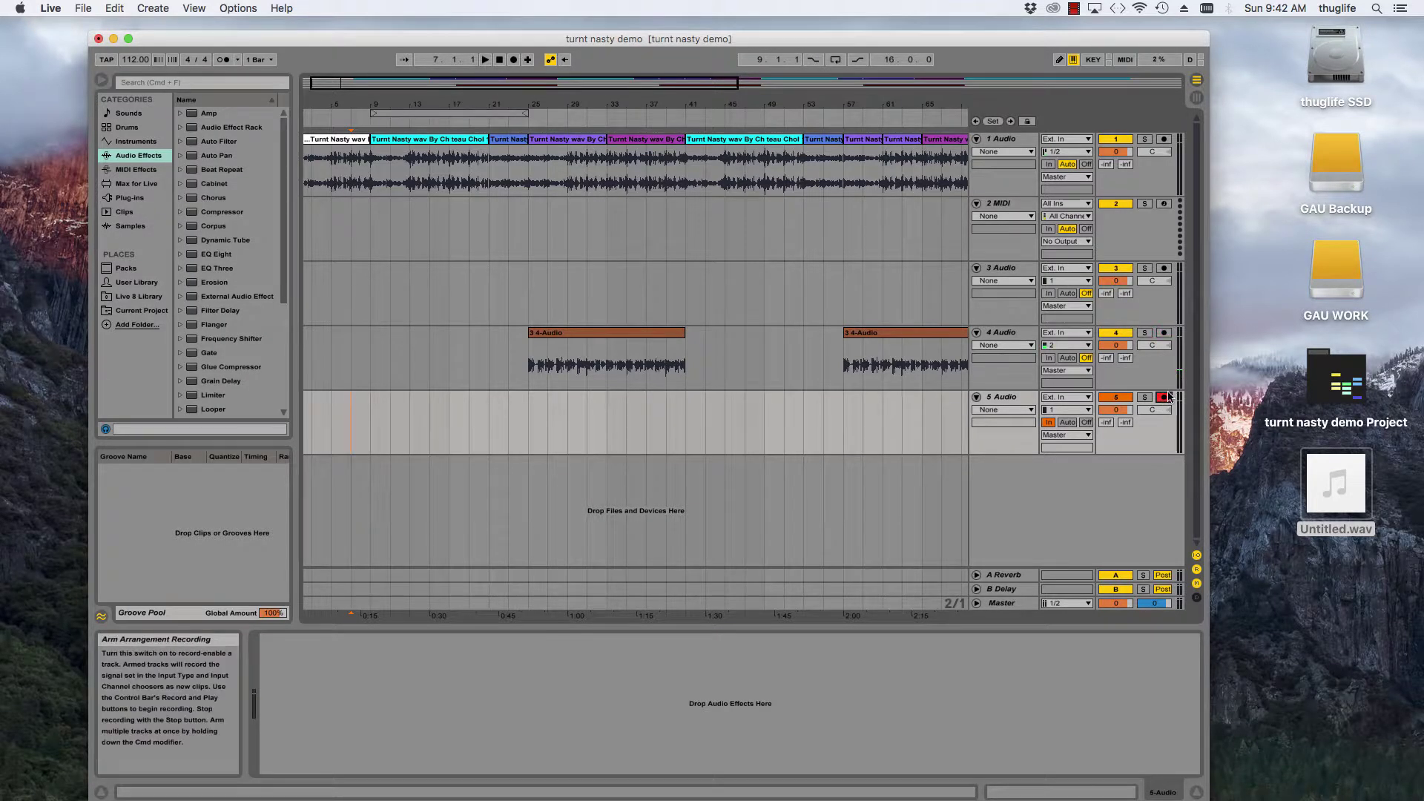
- Set the input channel of the armed 5 Audio track to 2
{"action": "left_click", "coordinate": [1058, 410]}
{"action": "left_click", "coordinate": [1056, 511]}
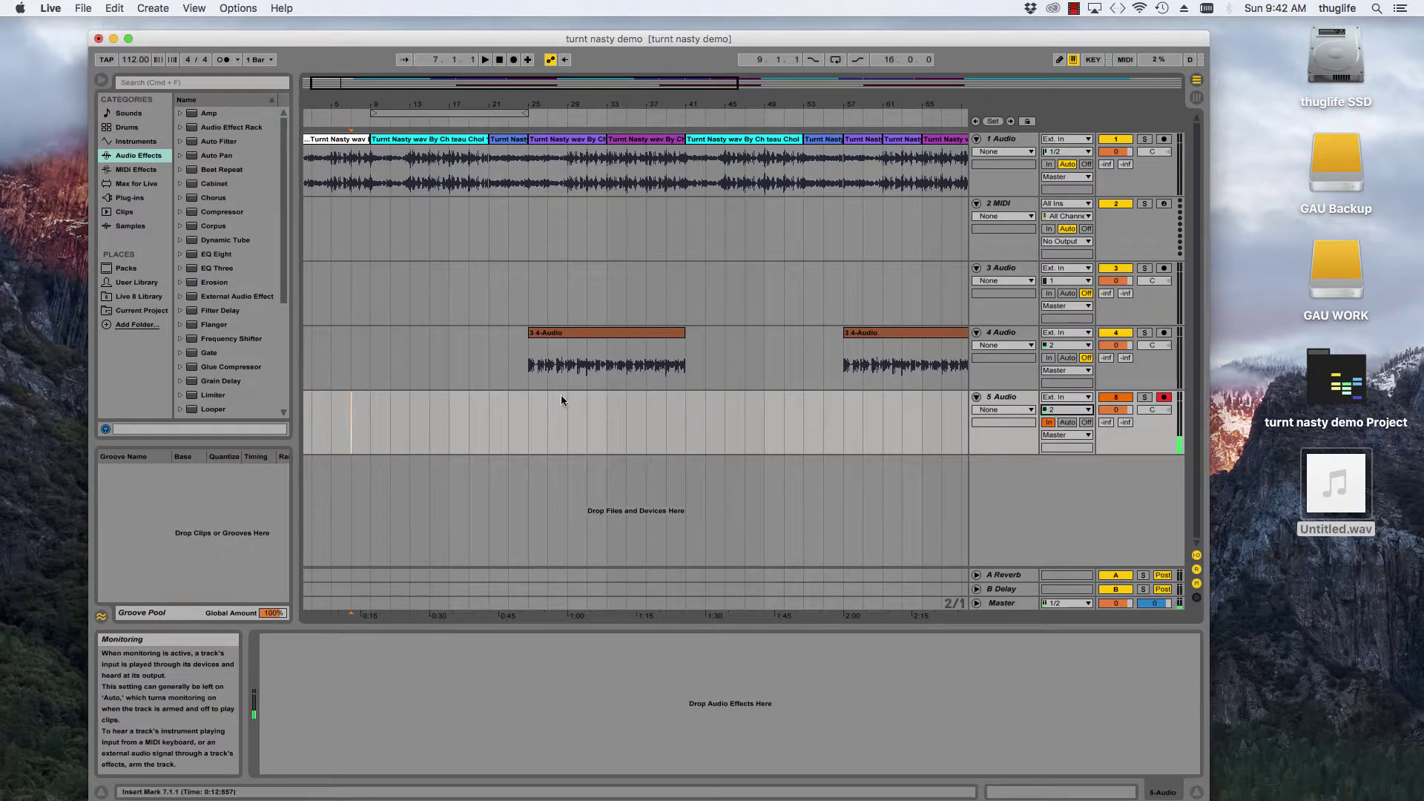
{"action": "left_click", "coordinate": [336, 408]}
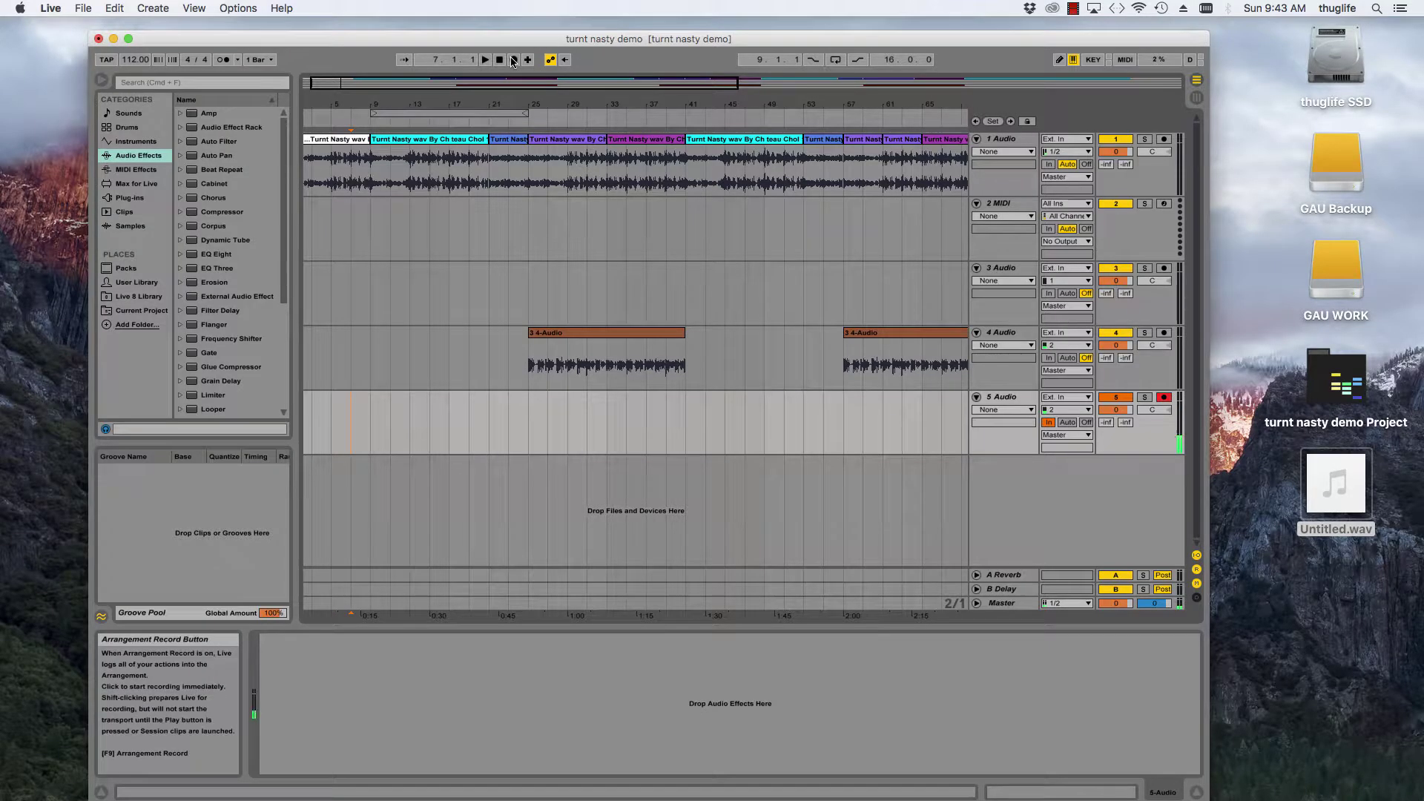
- Save the Live set and record a verse take on 5 Audio from bar 7 to just past bar 26
{"action": "left_click", "coordinate": [83, 8]}
{"action": "left_click", "coordinate": [115, 138]}
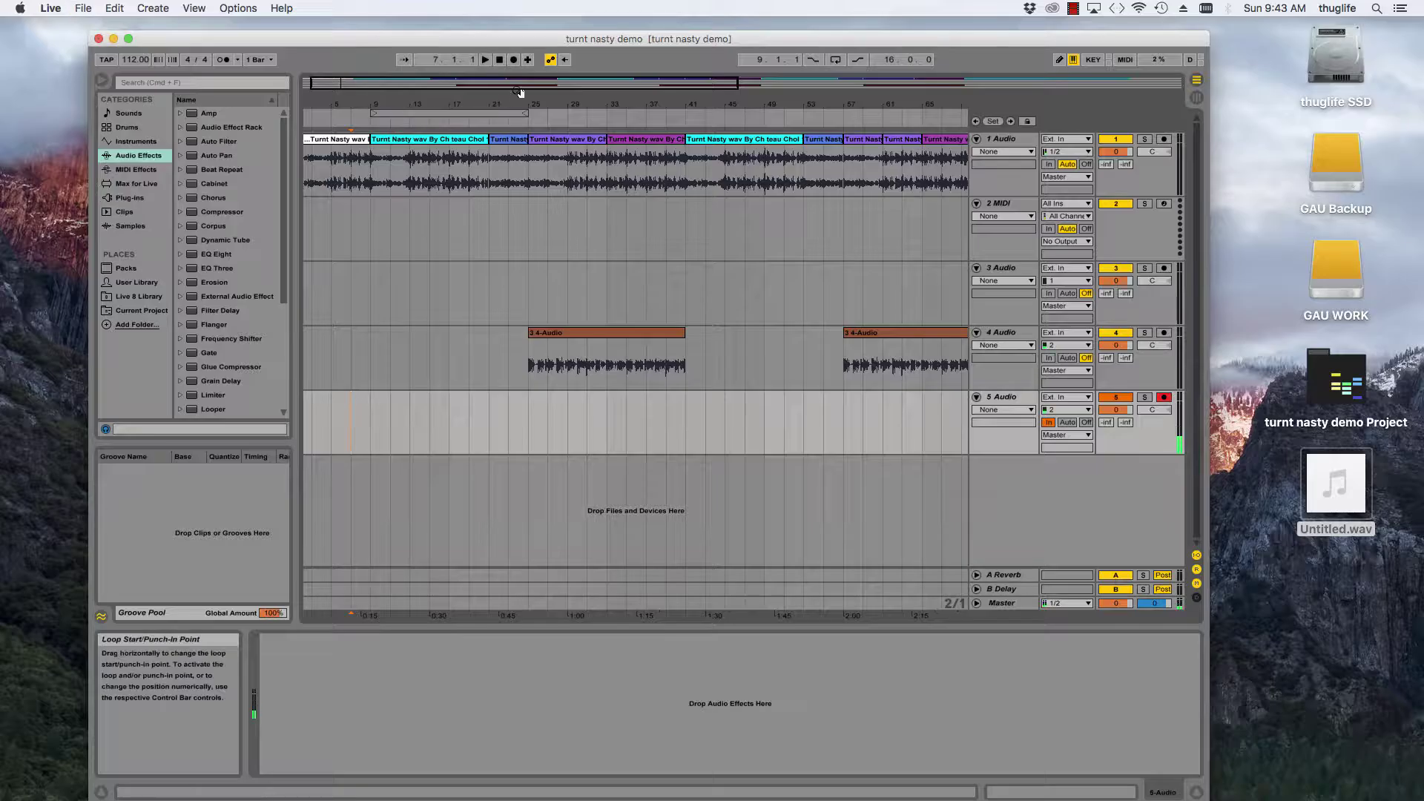
{"action": "left_click", "coordinate": [513, 59]}
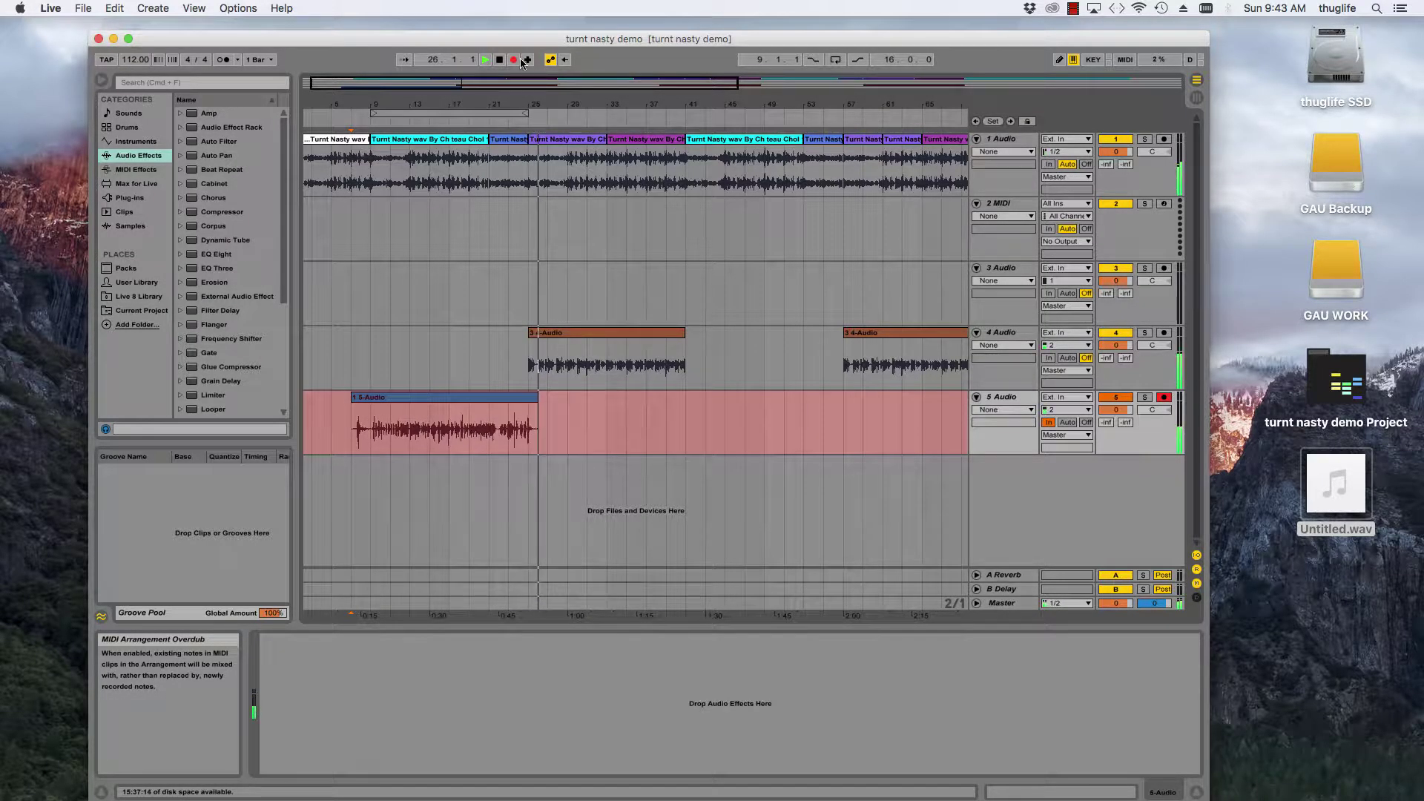
{"action": "key", "text": "space"}
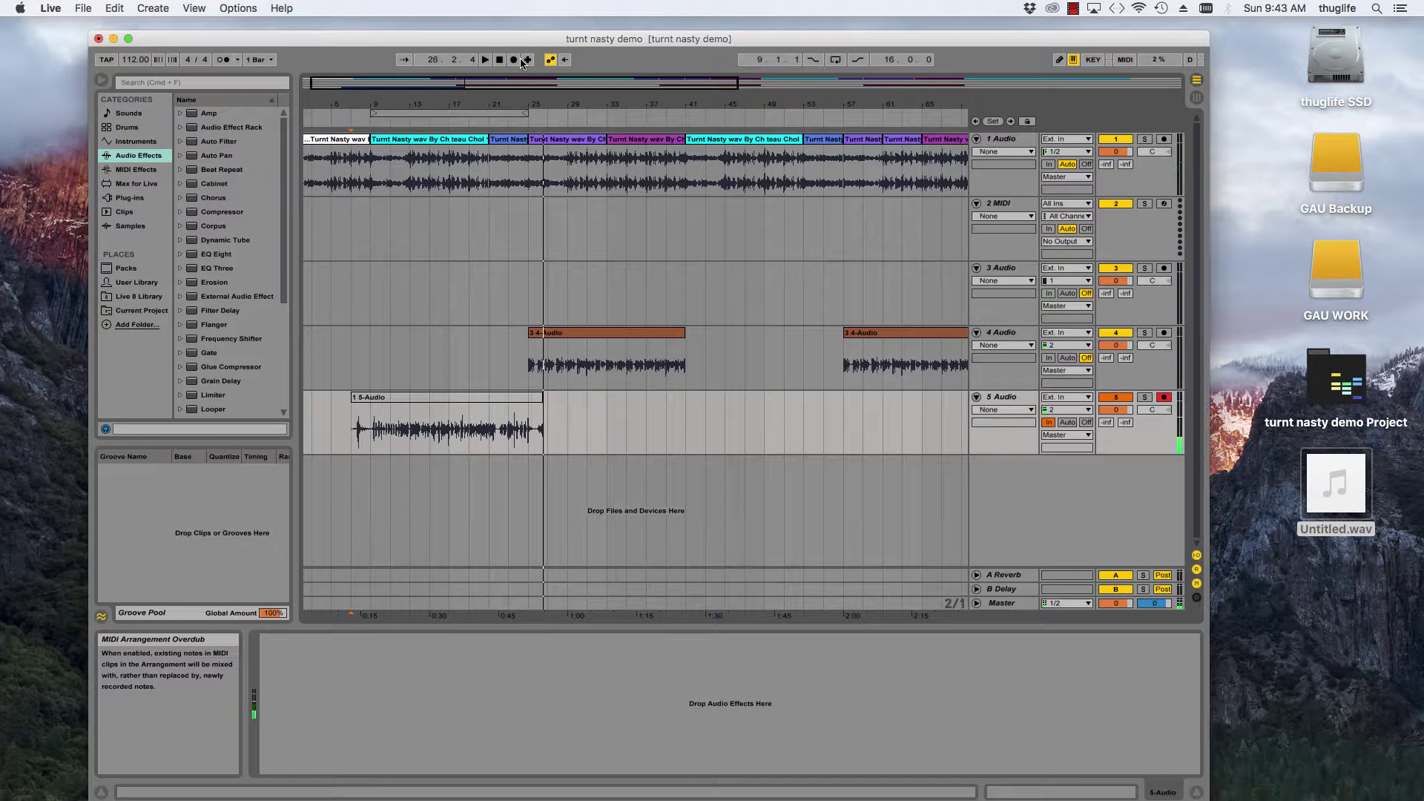
- Switch monitoring on 5 Audio to Off and trim the recorded verse clip to span bars 9 to 26
{"action": "left_click", "coordinate": [379, 421]}
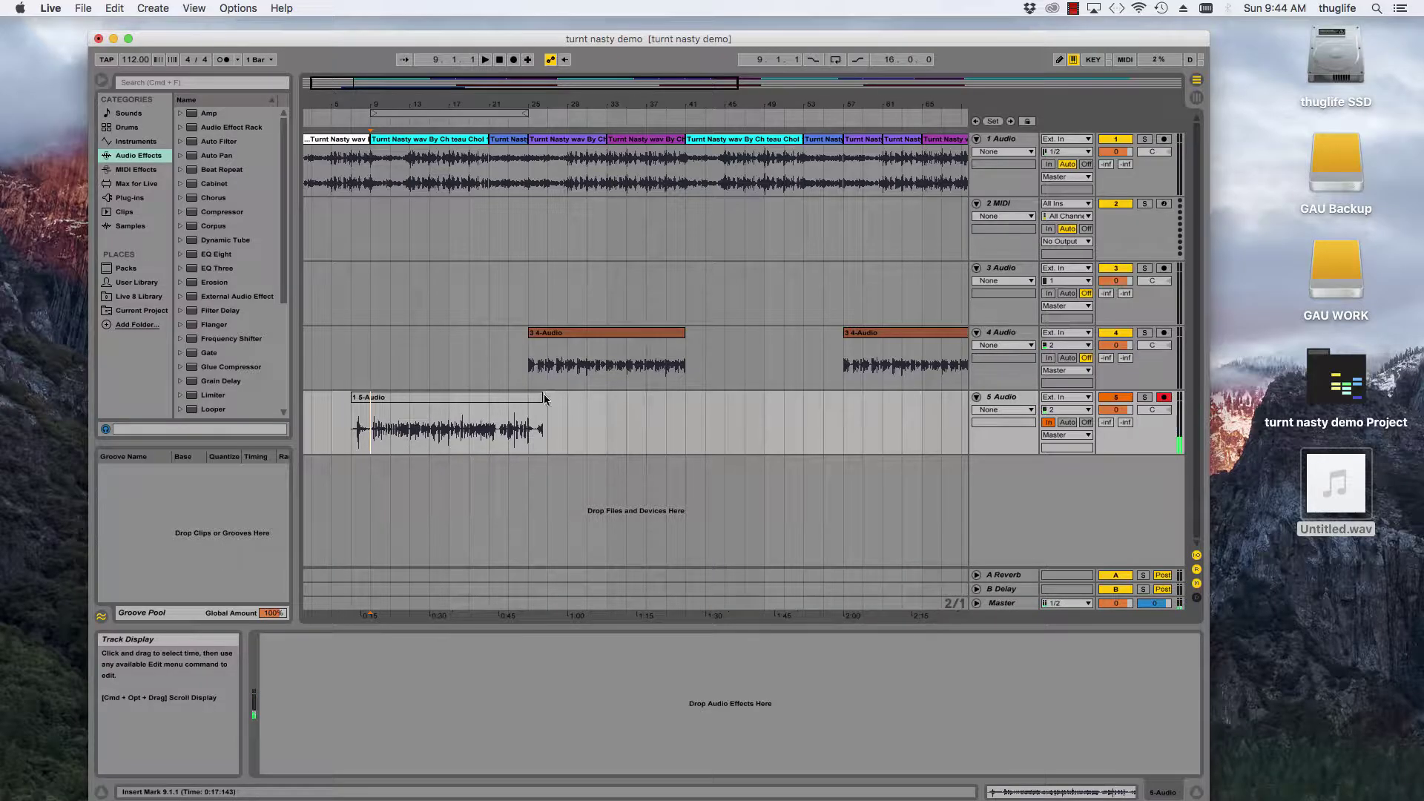
{"action": "left_click", "coordinate": [1086, 424]}
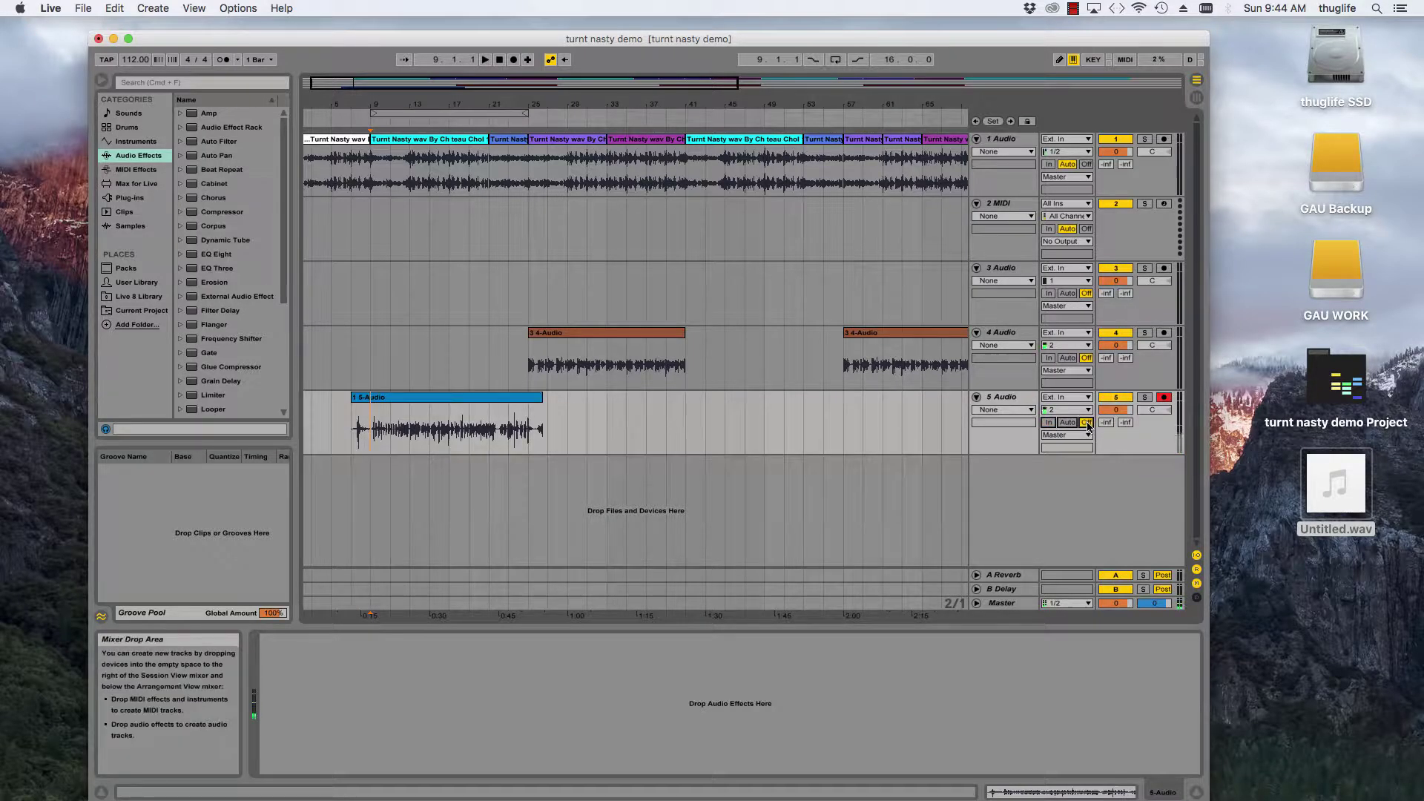
{"action": "left_click_drag", "start_coordinate": [359, 401], "coordinate": [378, 401]}
{"action": "left_click_drag", "start_coordinate": [540, 399], "coordinate": [528, 399]}
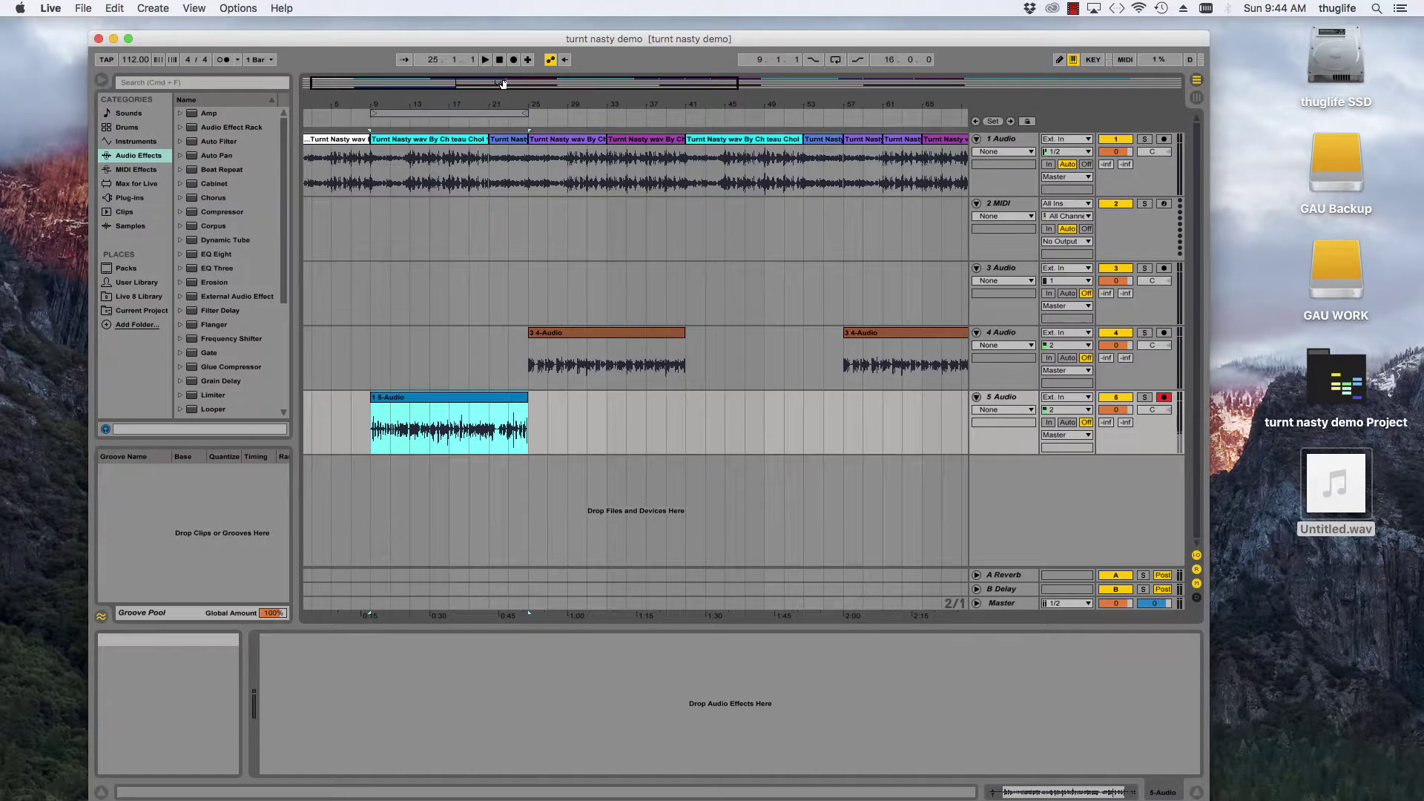
{"action": "left_click_drag", "start_coordinate": [503, 89], "coordinate": [473, 85]}
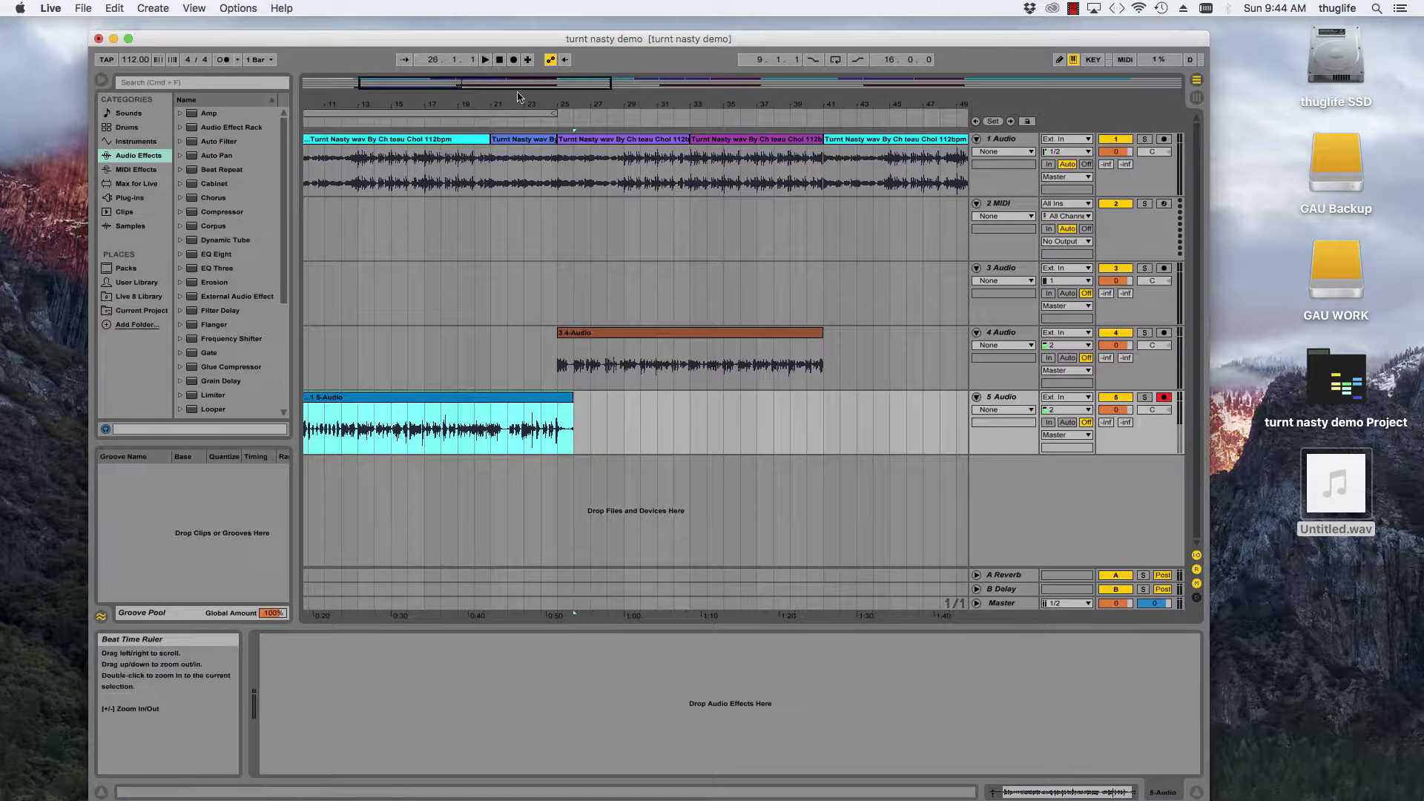
{"action": "left_click_drag", "start_coordinate": [524, 86], "coordinate": [498, 85]}
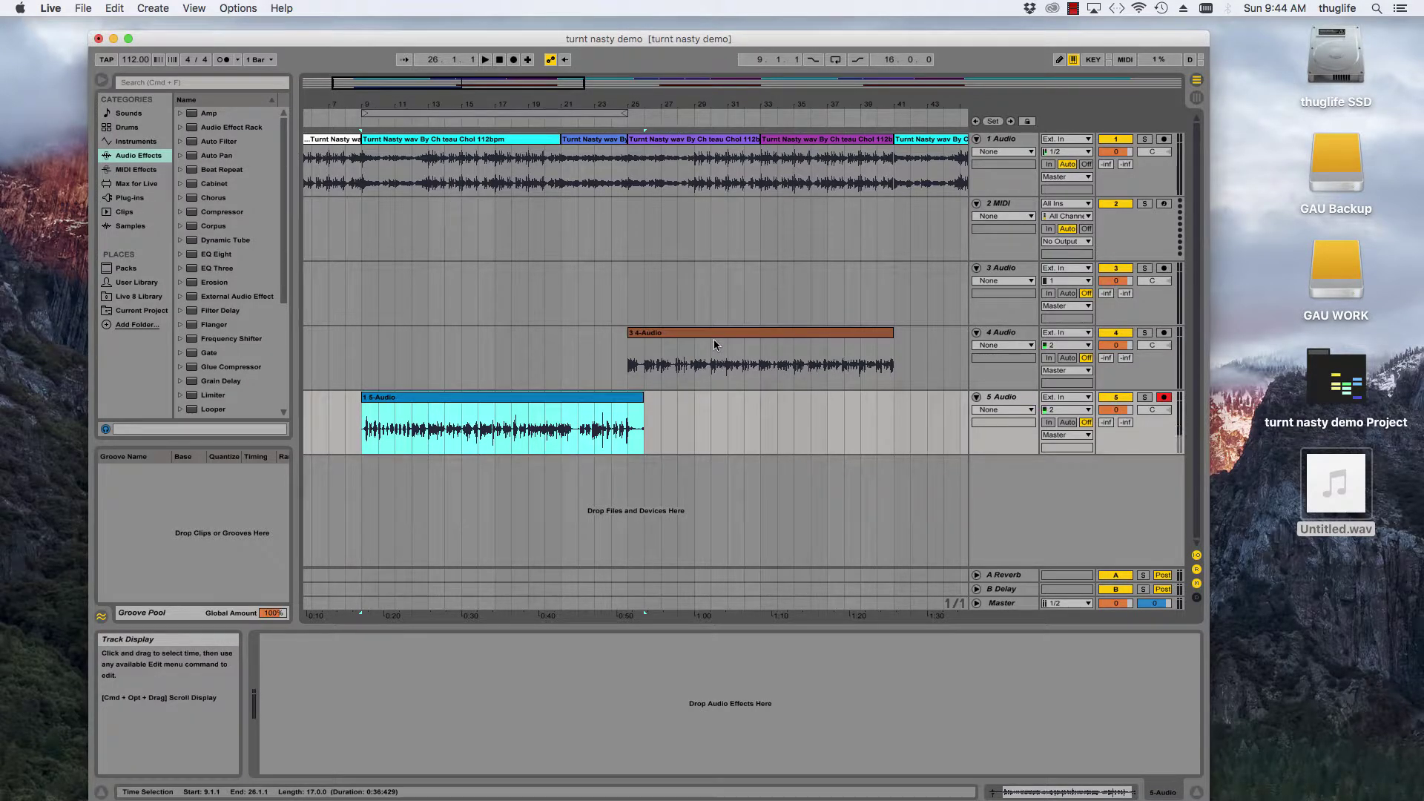
- Check the beat section at bars 21 to 25 and play back the verse from bar 9 to bar 25
{"action": "left_click", "coordinate": [576, 358]}
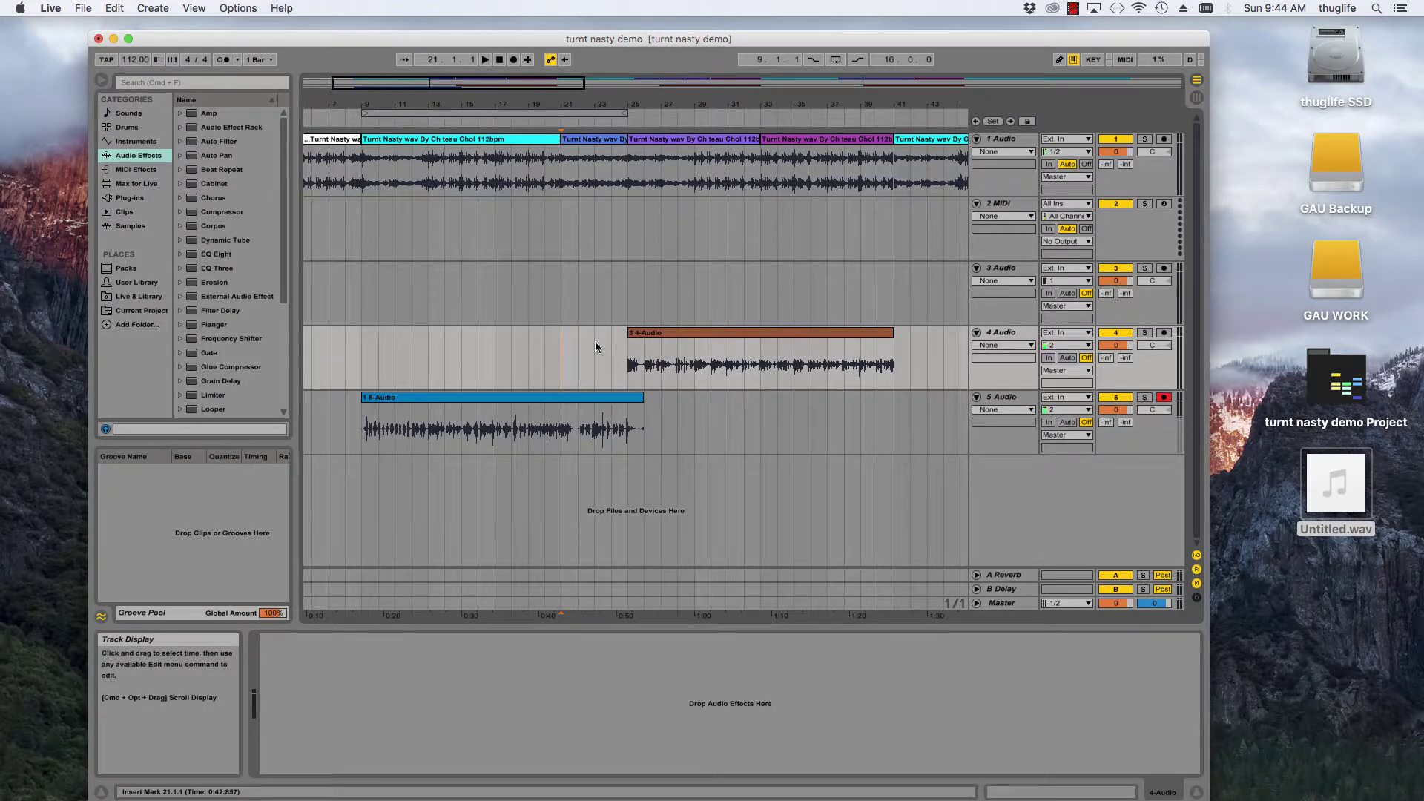
{"action": "left_click", "coordinate": [587, 143]}
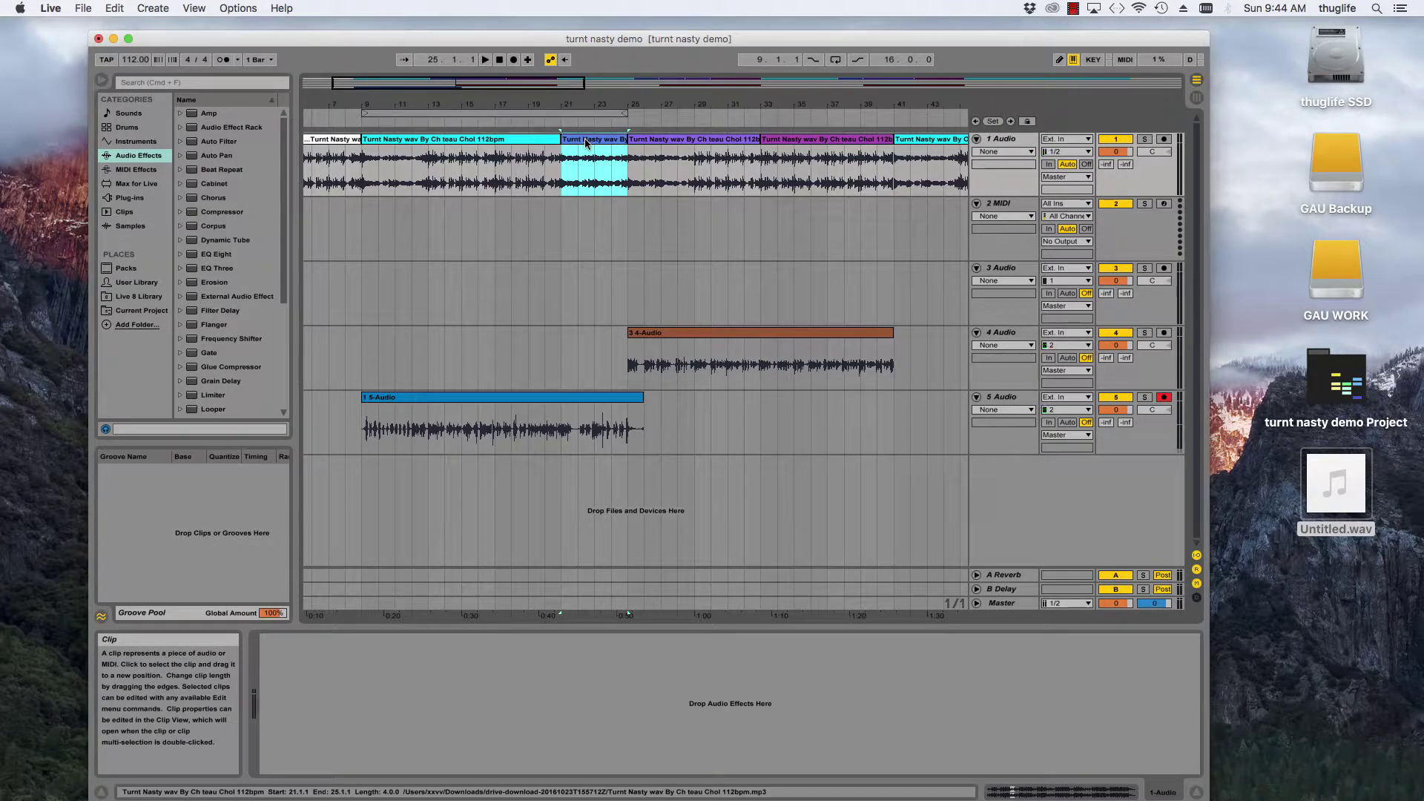
{"action": "left_click", "coordinate": [575, 230]}
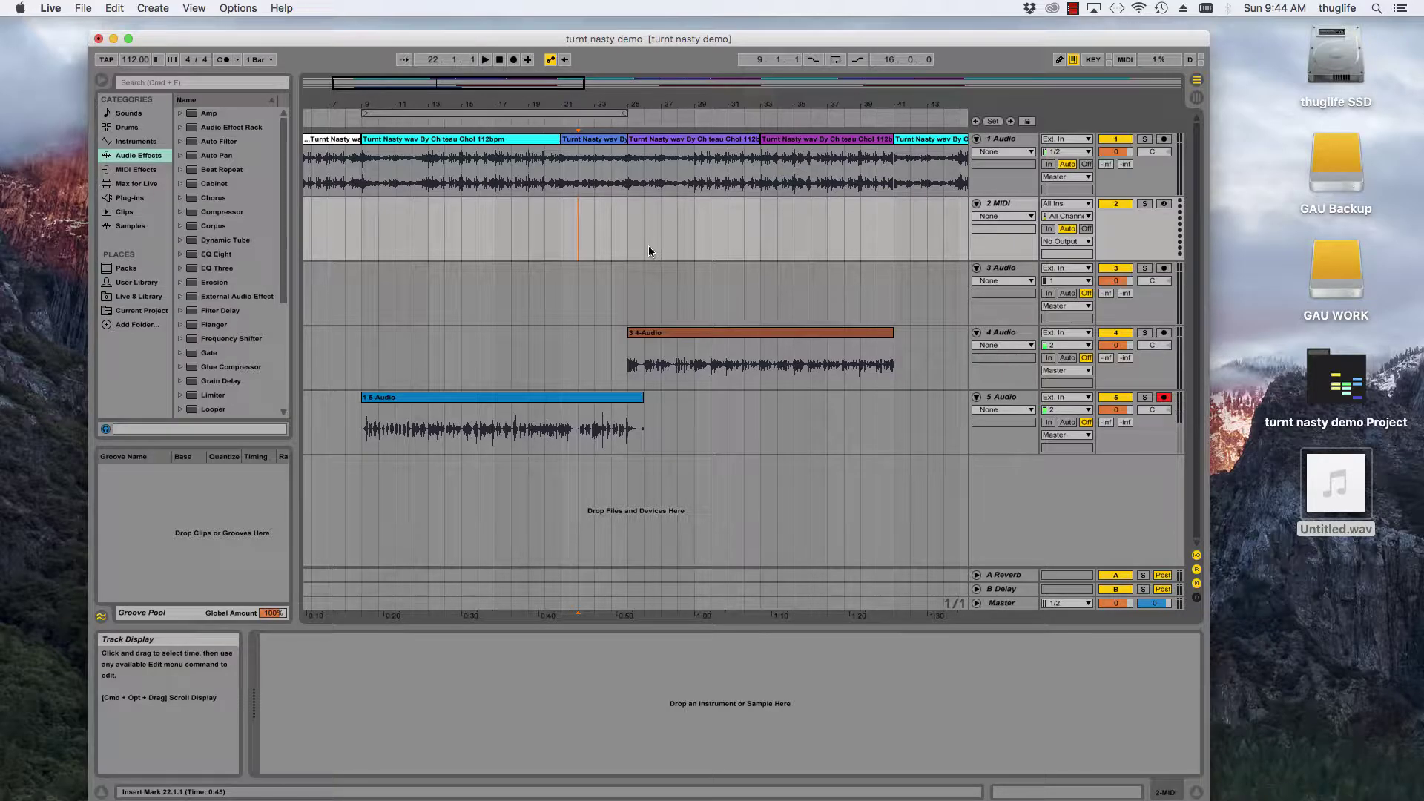
{"action": "left_click", "coordinate": [364, 300]}
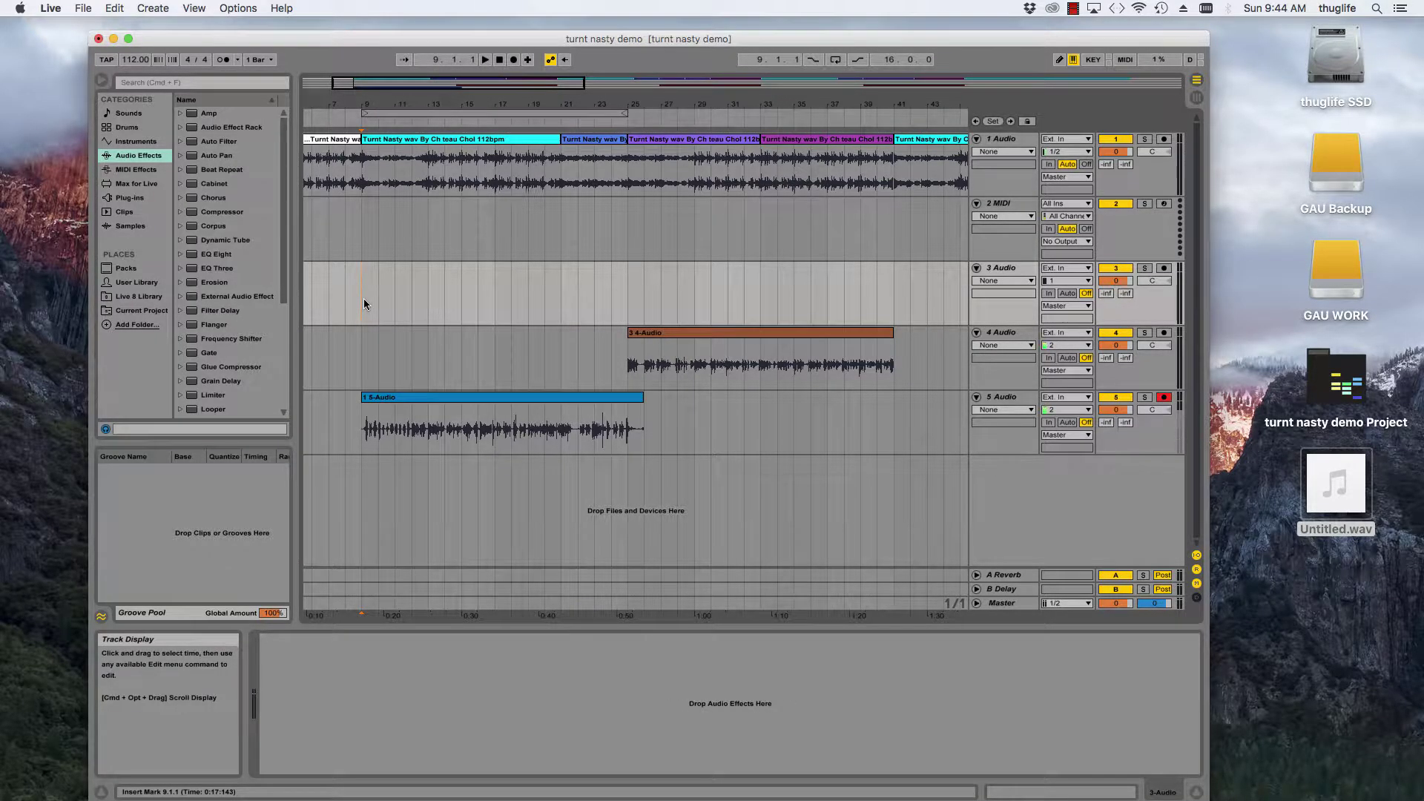
{"action": "key", "text": "space"}
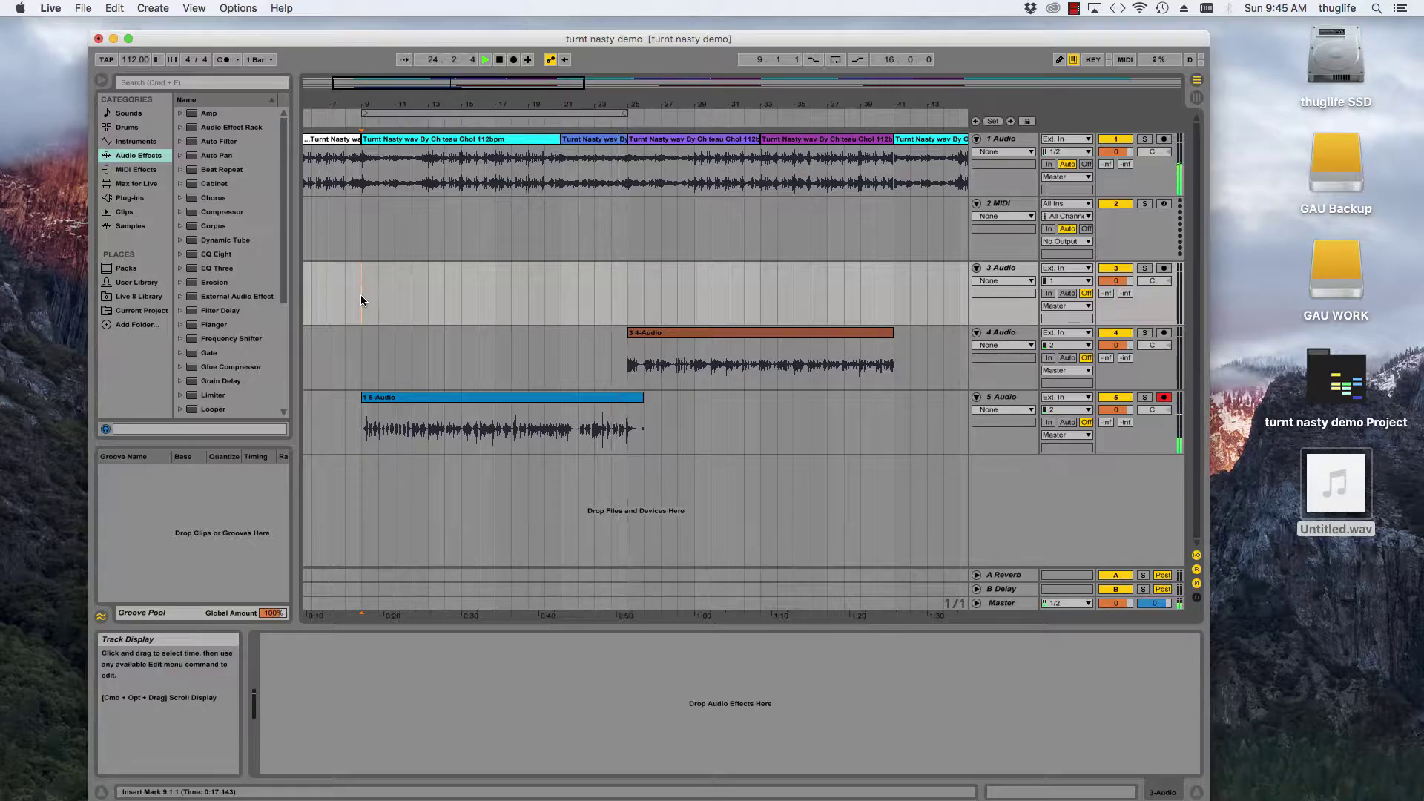
{"action": "left_click", "coordinate": [499, 60]}
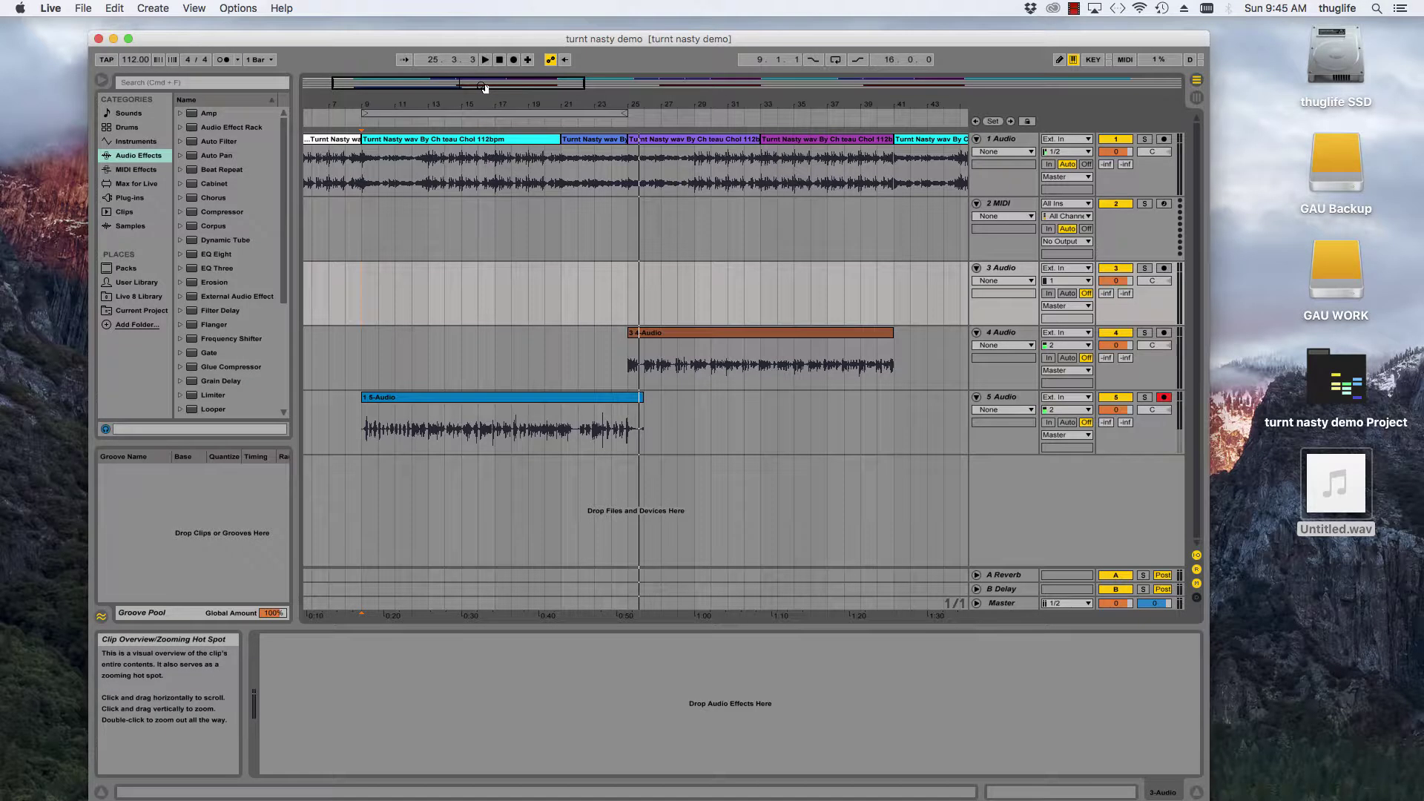
- Listen to the verse clip on 5 Audio from bar 9 to 13 and again from bar 13 to 18
{"action": "left_click_drag", "start_coordinate": [484, 88], "coordinate": [432, 89]}
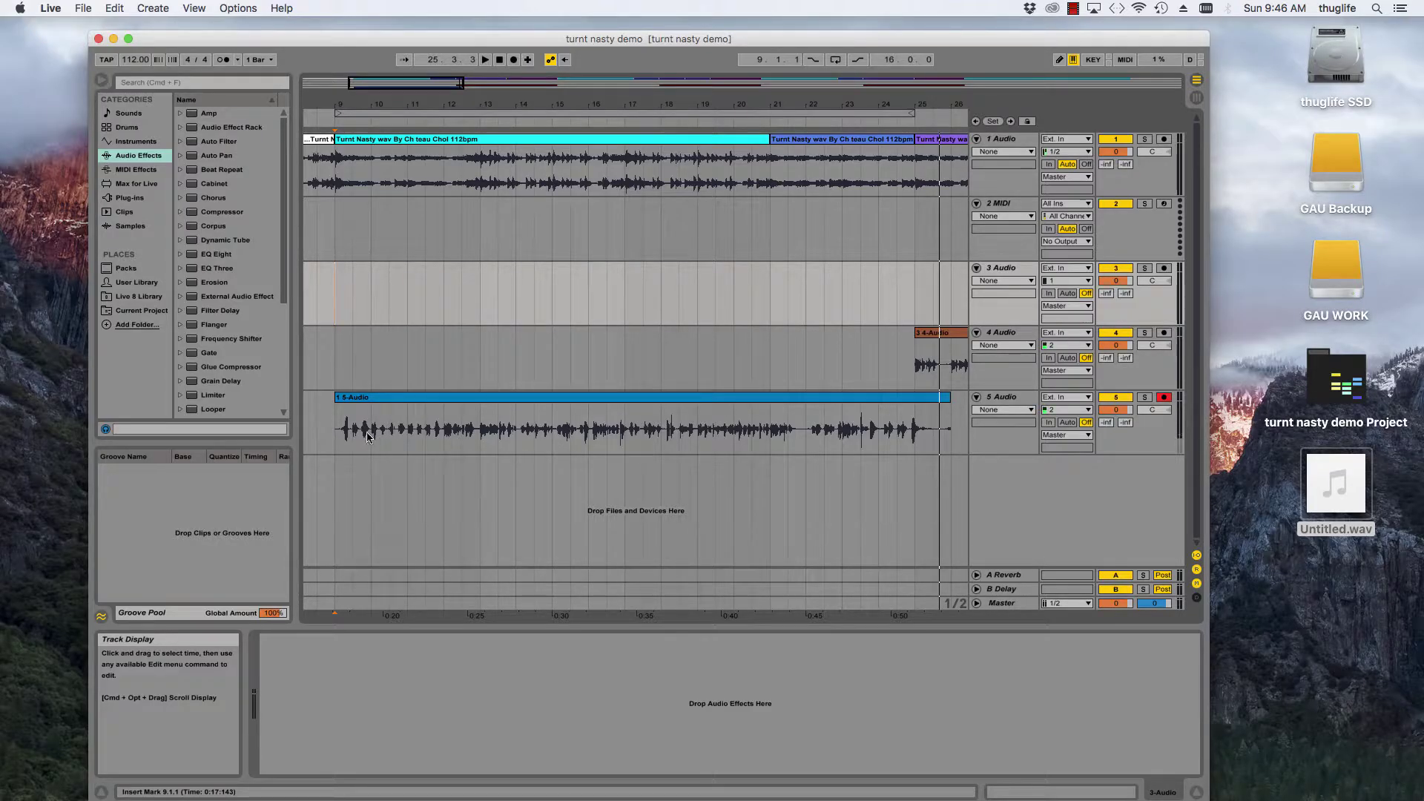
{"action": "left_click", "coordinate": [342, 436]}
{"action": "key", "text": "space"}
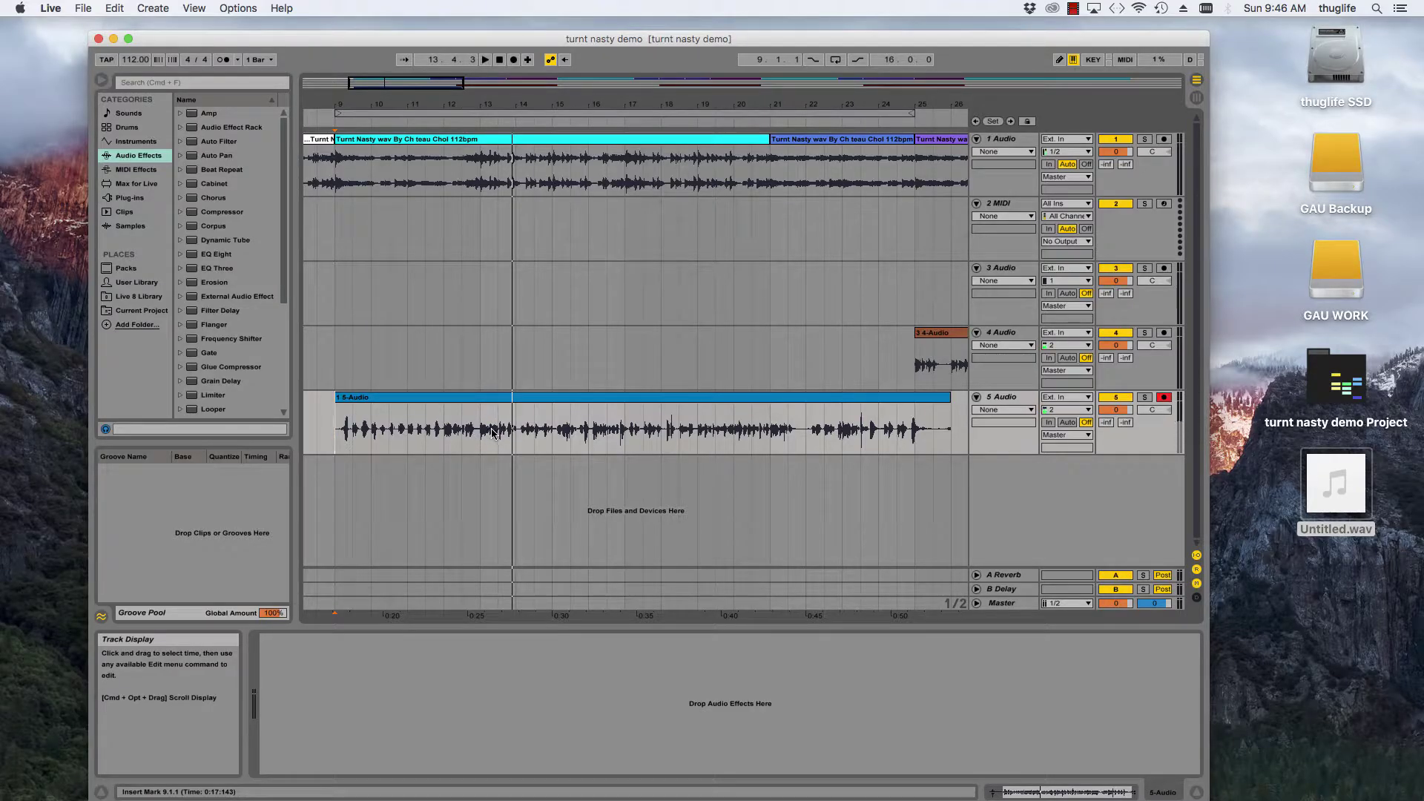
{"action": "left_click_drag", "start_coordinate": [450, 425], "coordinate": [576, 446]}
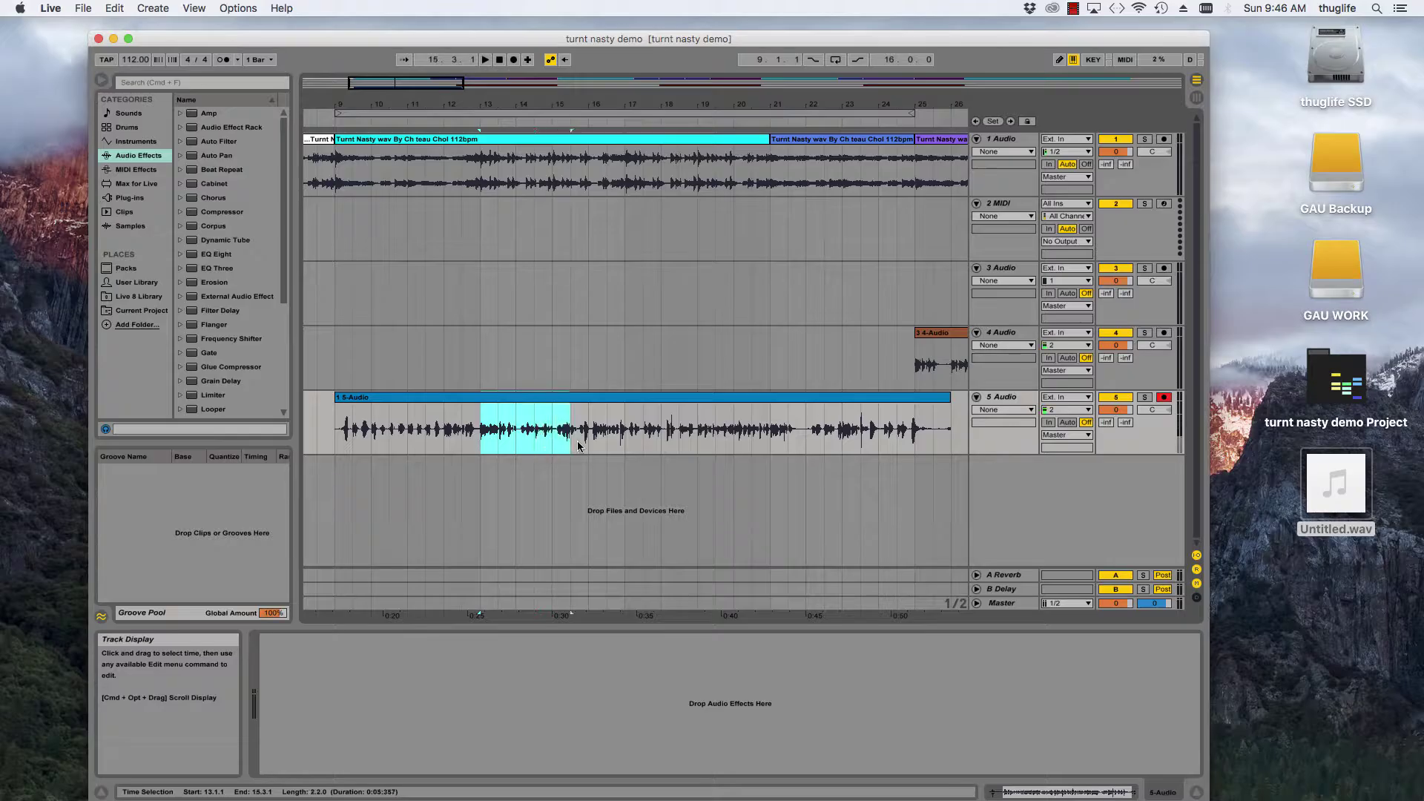
{"action": "left_click", "coordinate": [475, 438]}
{"action": "key", "text": "space"}
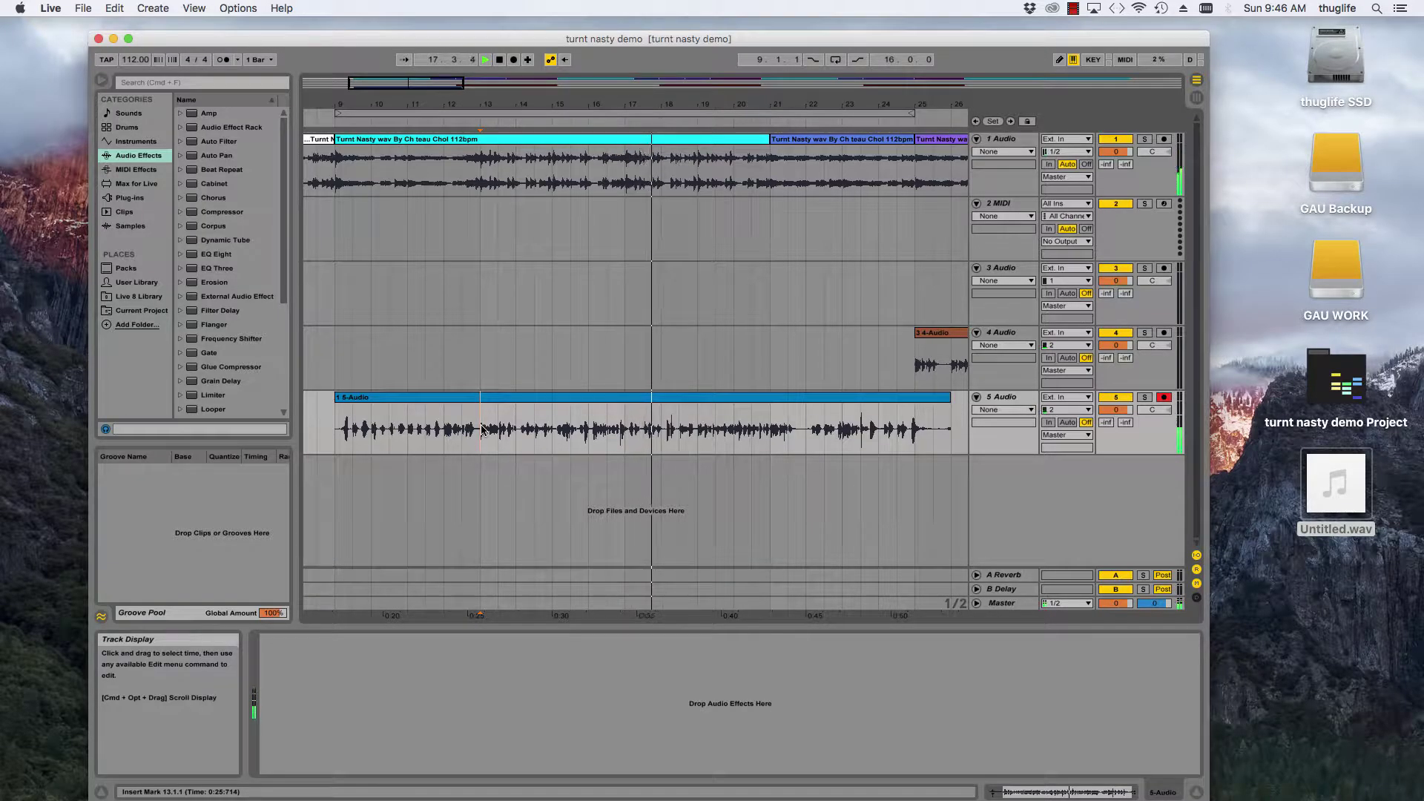
{"action": "key", "text": "space"}
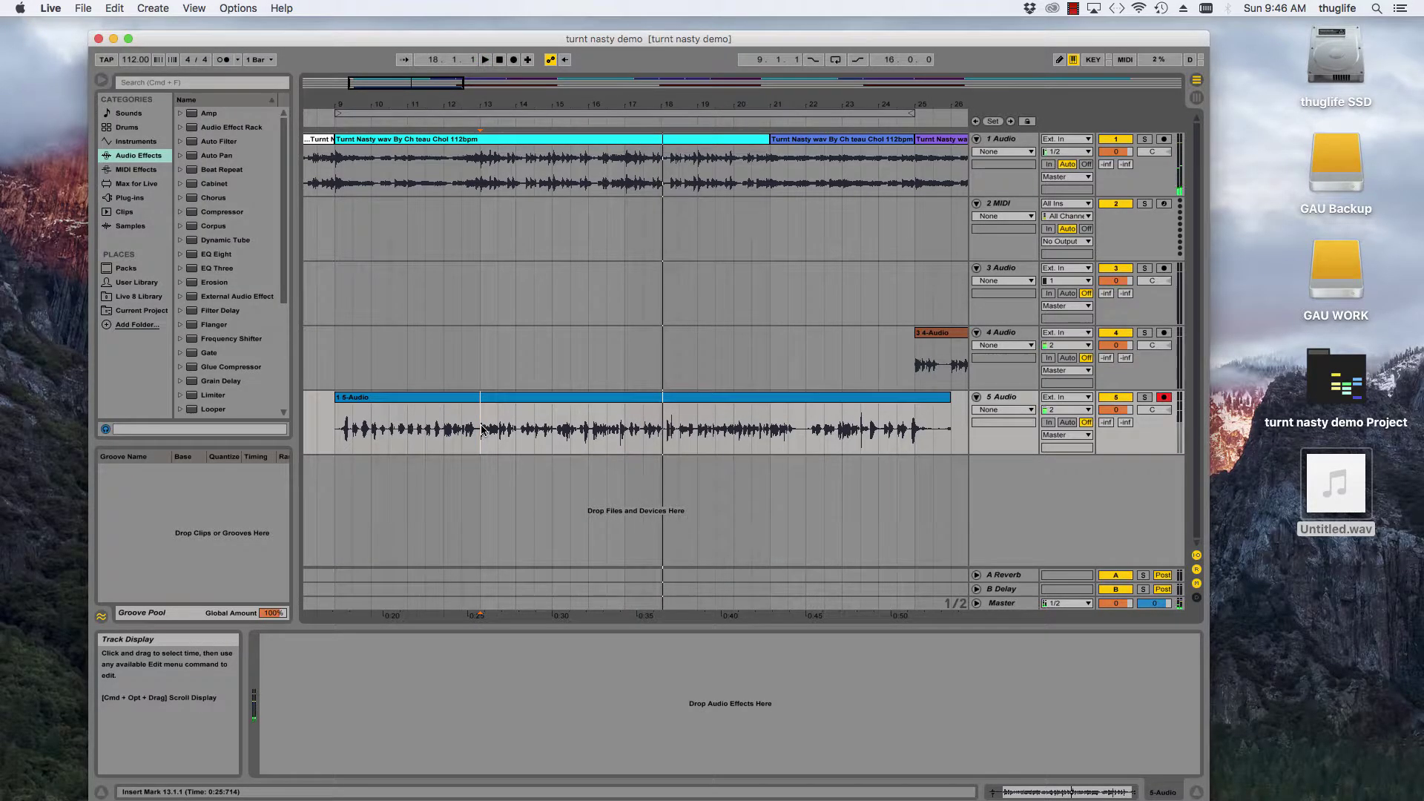
- Play back the second half of the verse clip on 5 Audio from bar 16 through bar 25
{"action": "left_click_drag", "start_coordinate": [643, 444], "coordinate": [631, 444]}
{"action": "left_click", "coordinate": [638, 446]}
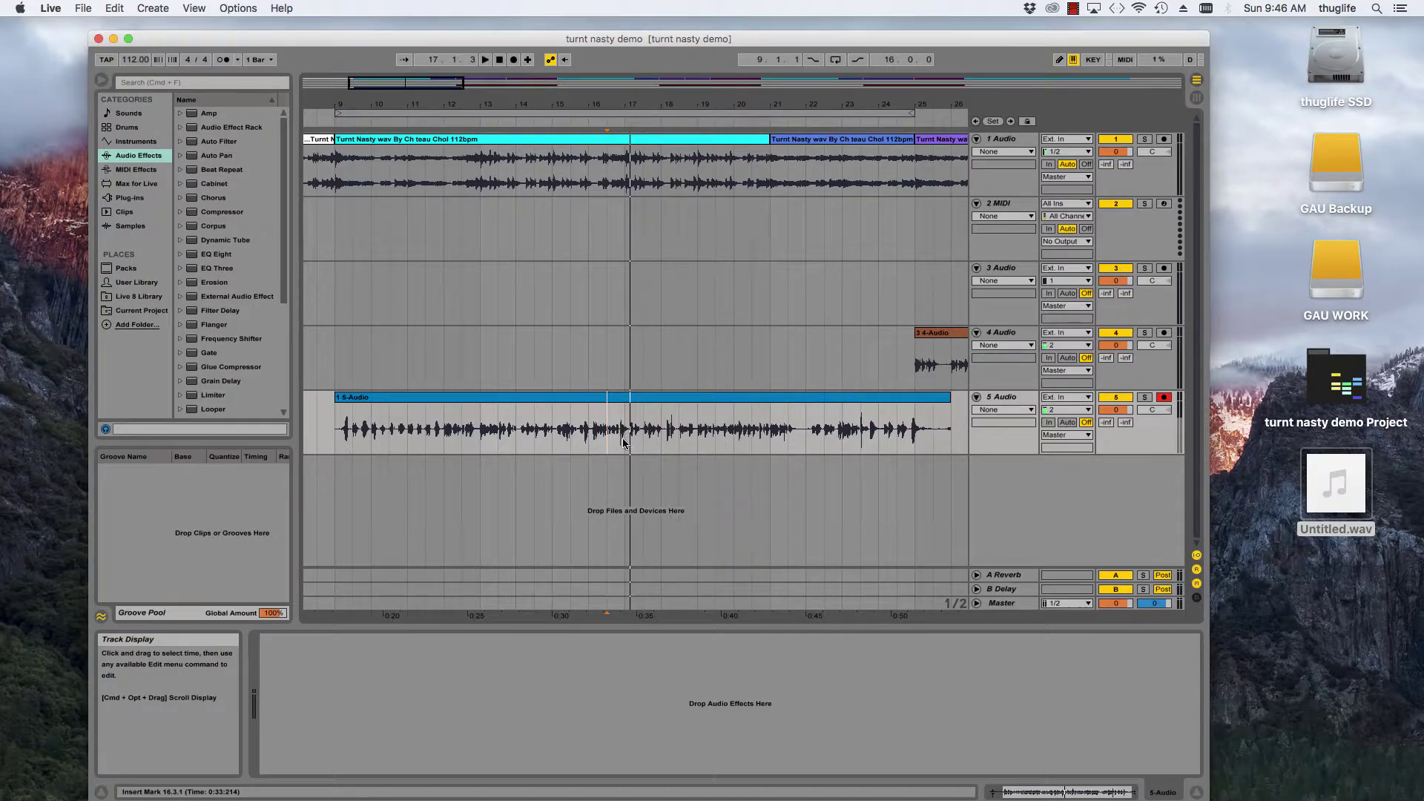
{"action": "left_click", "coordinate": [589, 445]}
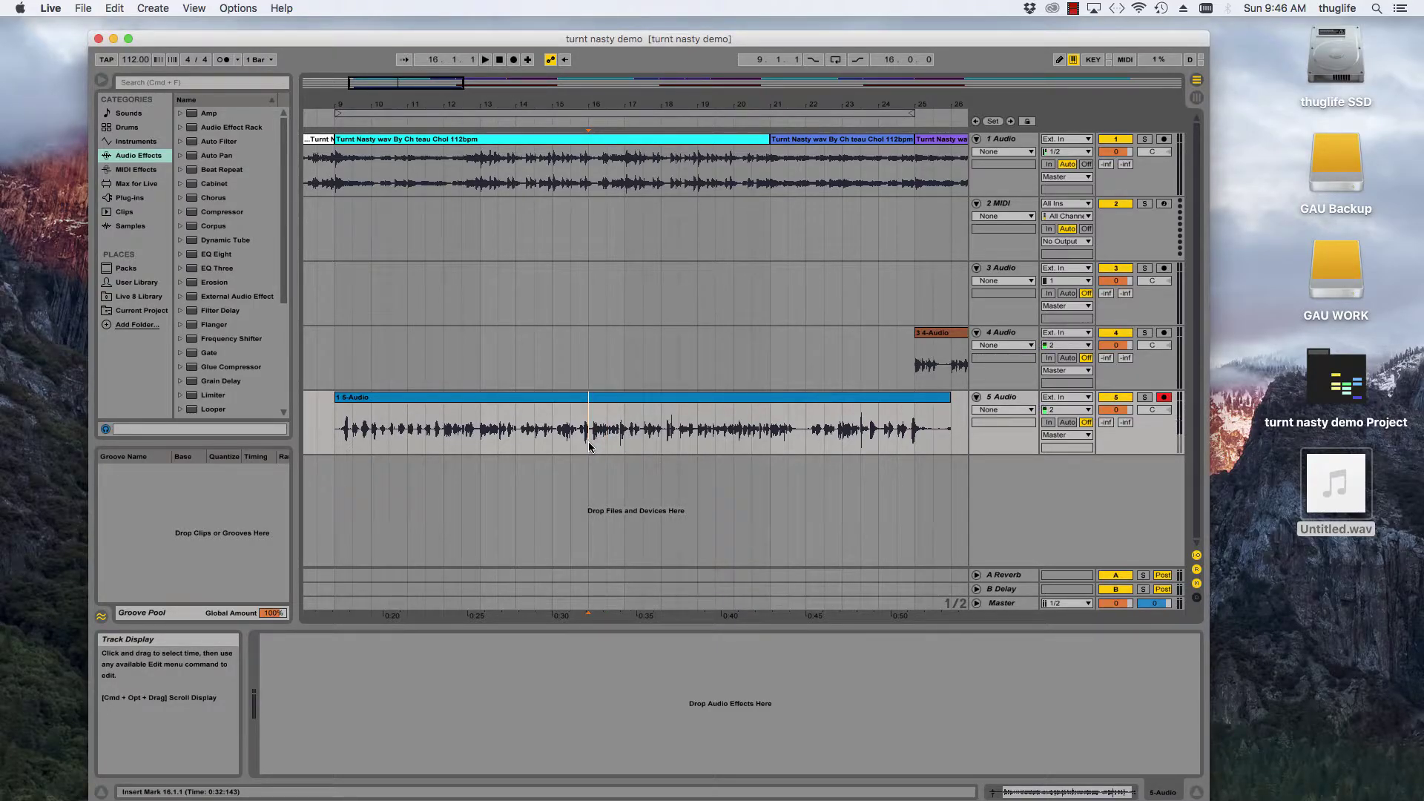
{"action": "left_click_drag", "start_coordinate": [639, 450], "coordinate": [630, 444]}
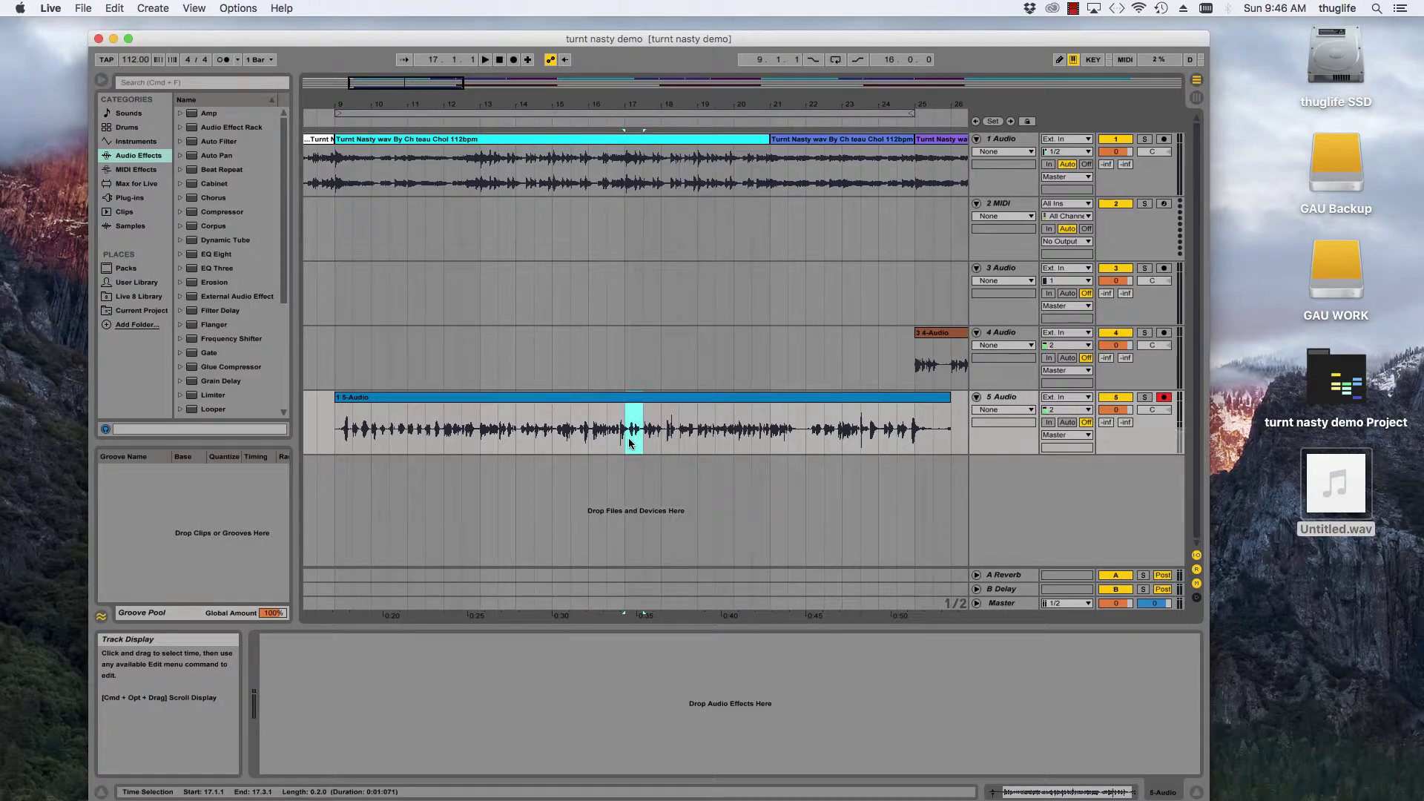
{"action": "key", "text": "Right"}
{"action": "left_click", "coordinate": [625, 446]}
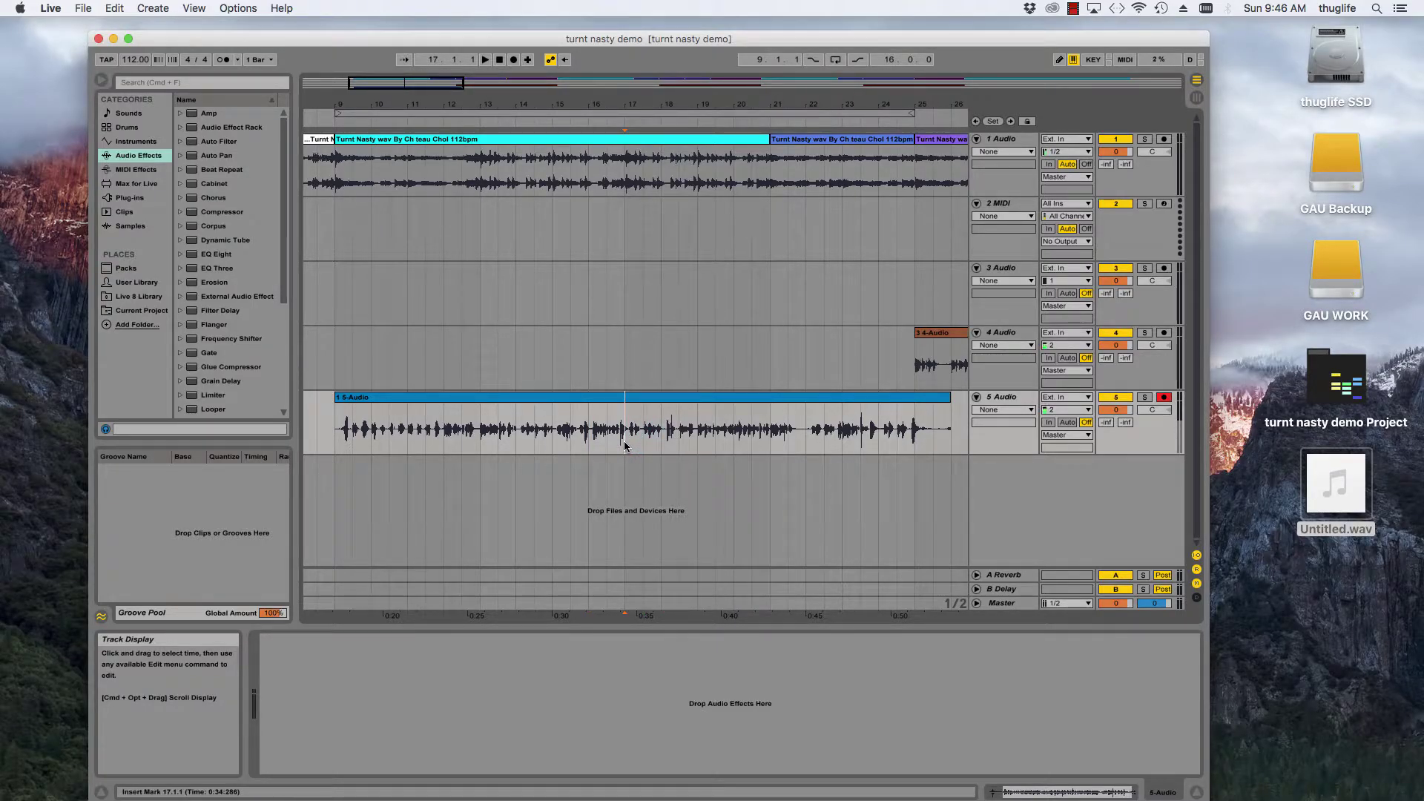
{"action": "key", "text": "space"}
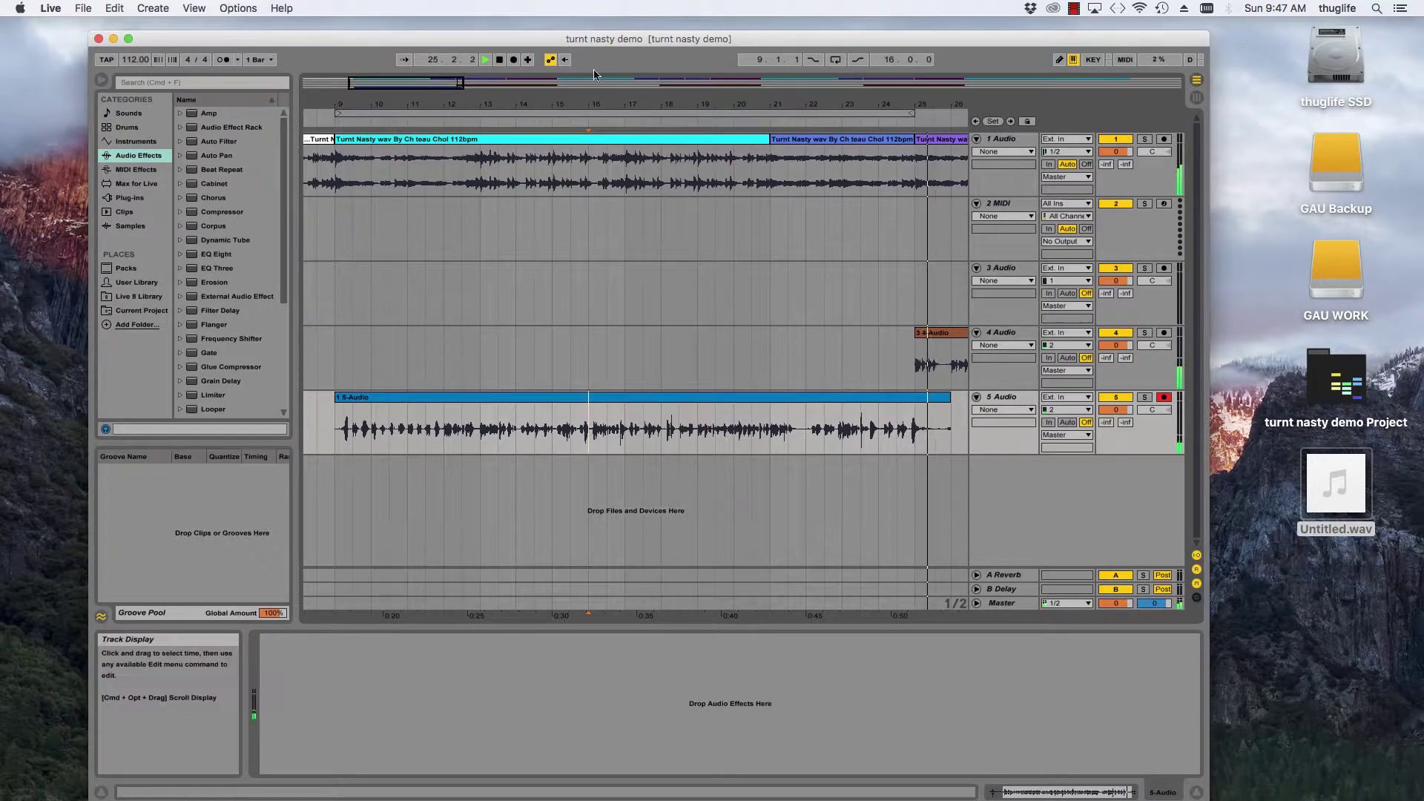
{"action": "left_click", "coordinate": [499, 60]}
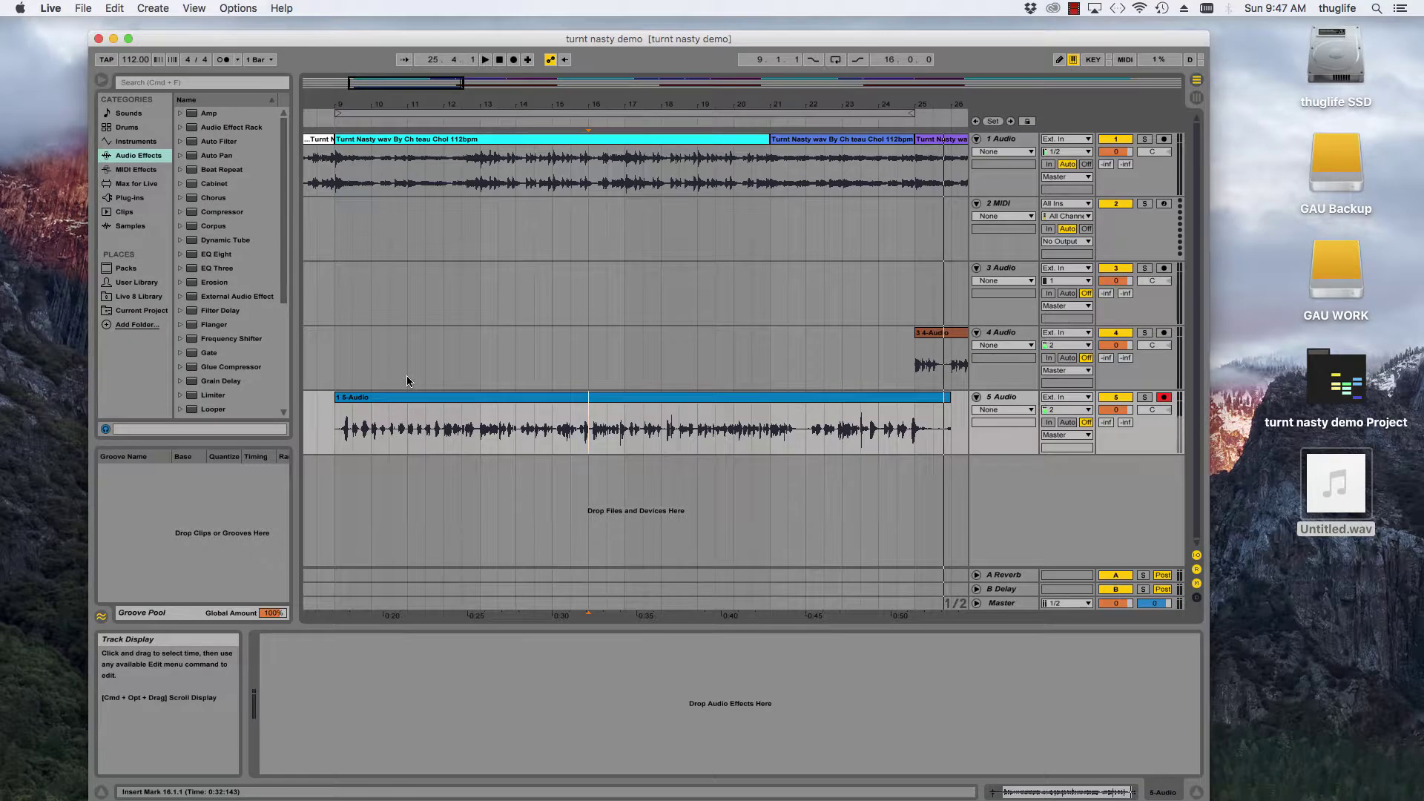
{"action": "left_click", "coordinate": [389, 430]}
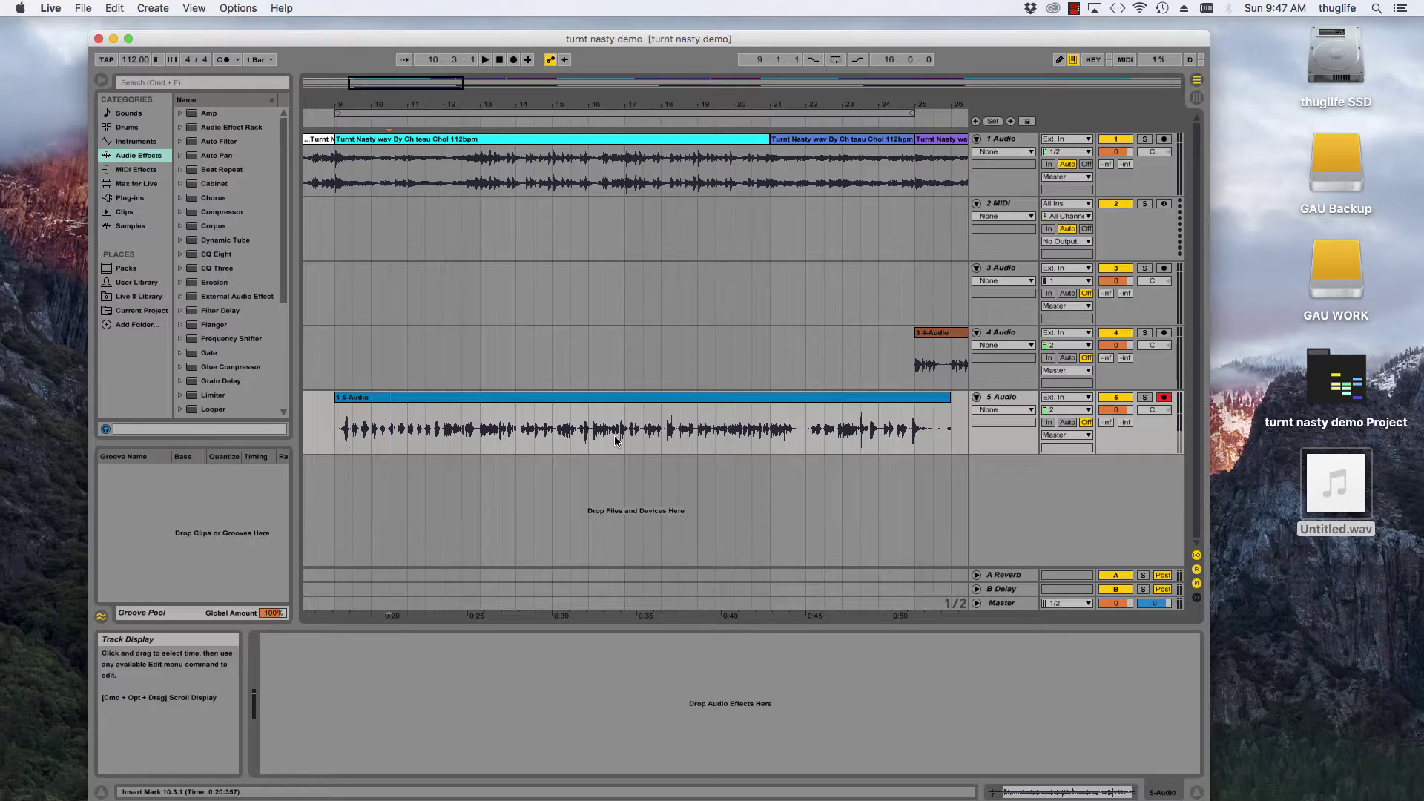
{"action": "left_click", "coordinate": [407, 443]}
{"action": "left_click_drag", "start_coordinate": [408, 83], "coordinate": [408, 63]}
{"action": "left_click_drag", "start_coordinate": [785, 422], "coordinate": [963, 426]}
{"action": "left_click", "coordinate": [454, 359]}
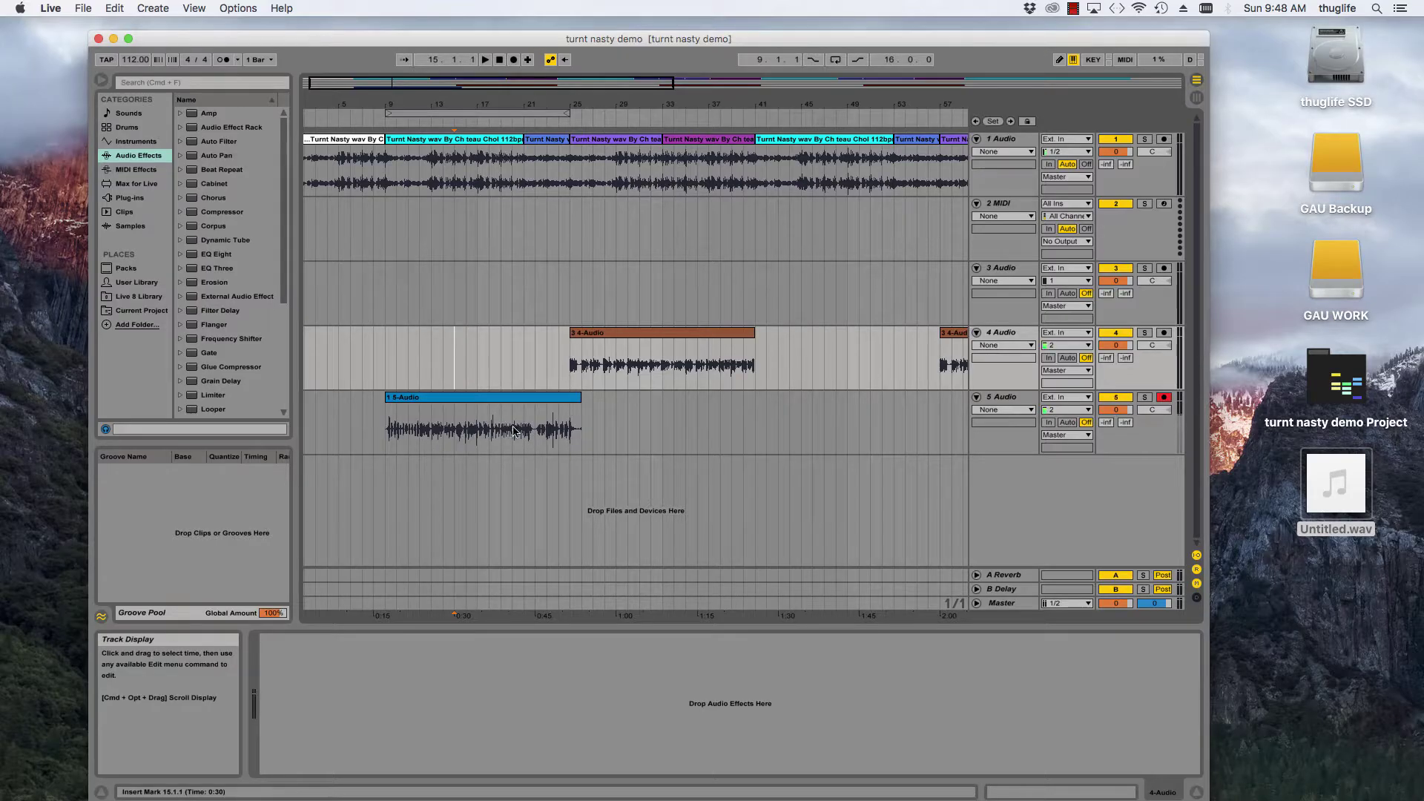
- Play back the verse clip on 5 Audio over the beat from bar 9 through bar 23
{"action": "key", "text": "plus"}
{"action": "key", "text": "plus"}
{"action": "key", "text": "plus"}
{"action": "key", "text": "plus"}
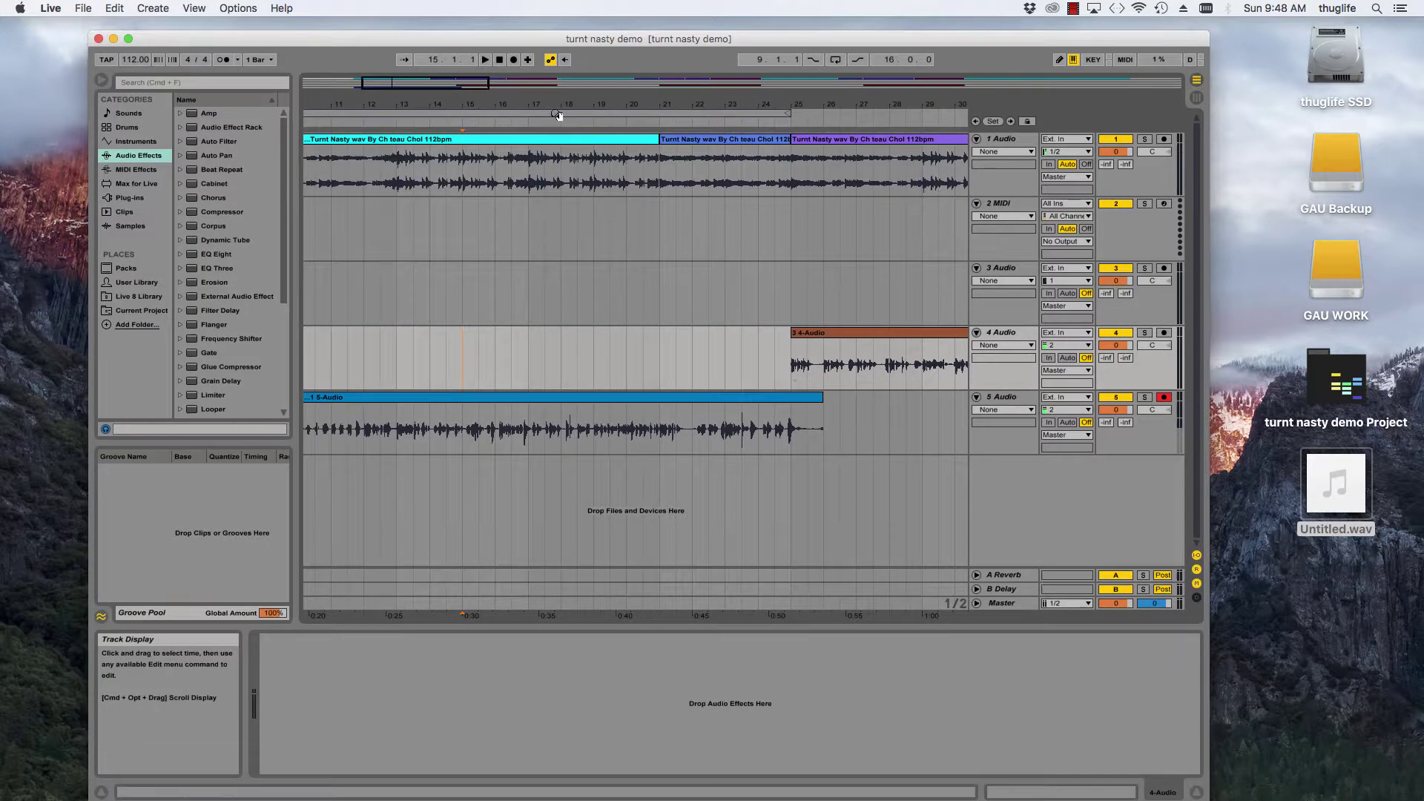
{"action": "left_click_drag", "start_coordinate": [472, 81], "coordinate": [491, 294]}
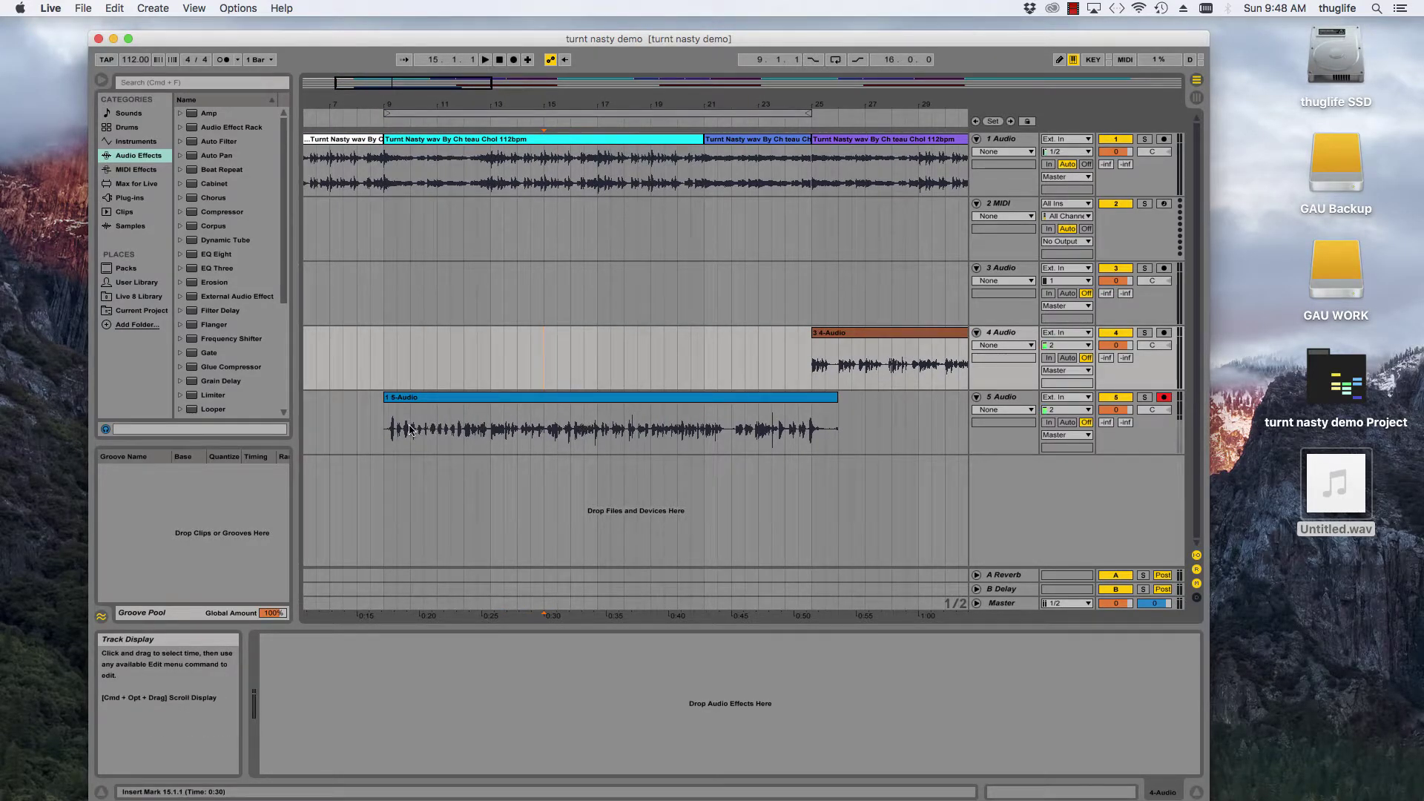
{"action": "left_click", "coordinate": [380, 424]}
{"action": "key", "text": "space"}
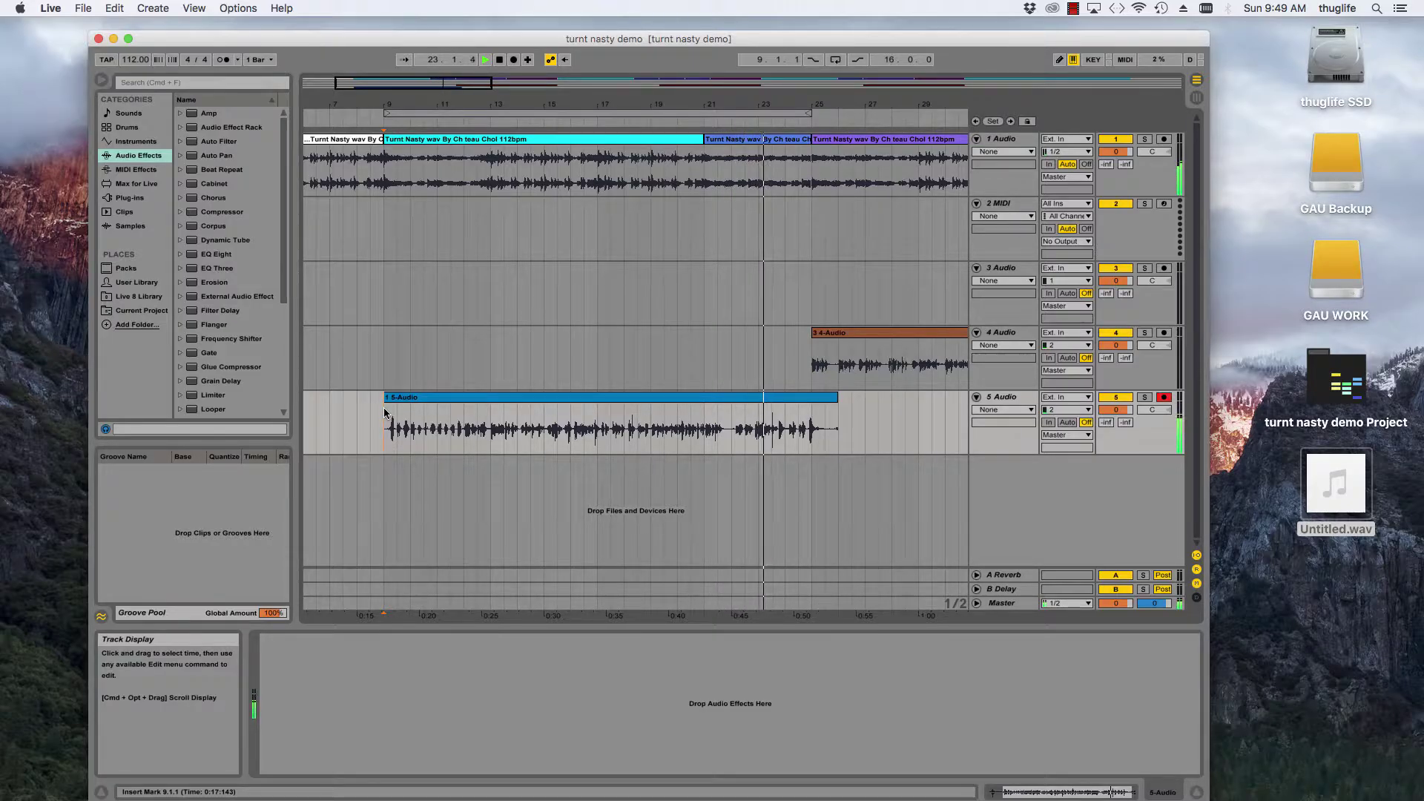
{"action": "key", "text": "space"}
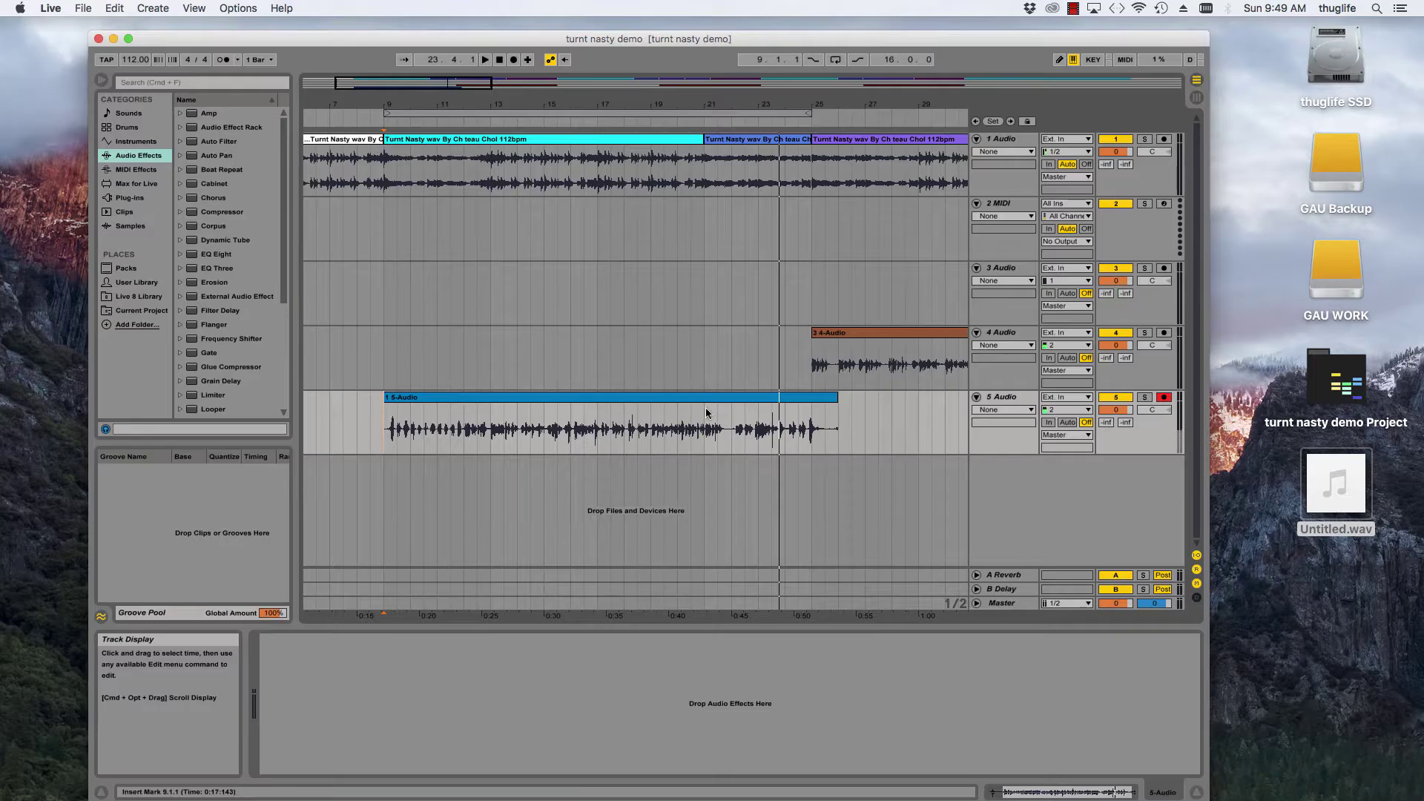
- Place the insert marker on 5 Audio at bar 41, where the first 4 Audio hook clip ends
{"action": "left_click_drag", "start_coordinate": [419, 80], "coordinate": [445, 285]}
{"action": "left_click", "coordinate": [612, 408]}
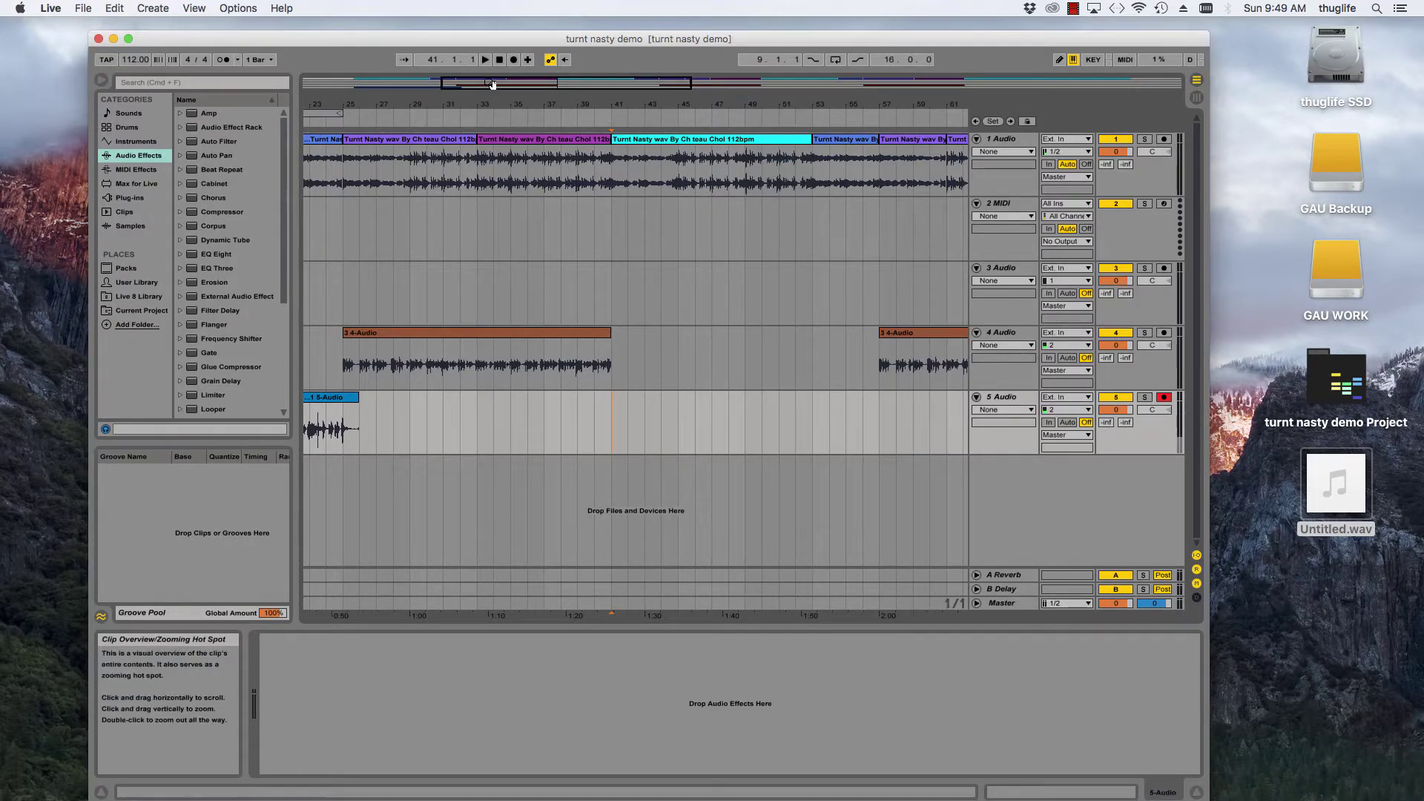
{"action": "left_click_drag", "start_coordinate": [445, 80], "coordinate": [530, 80]}
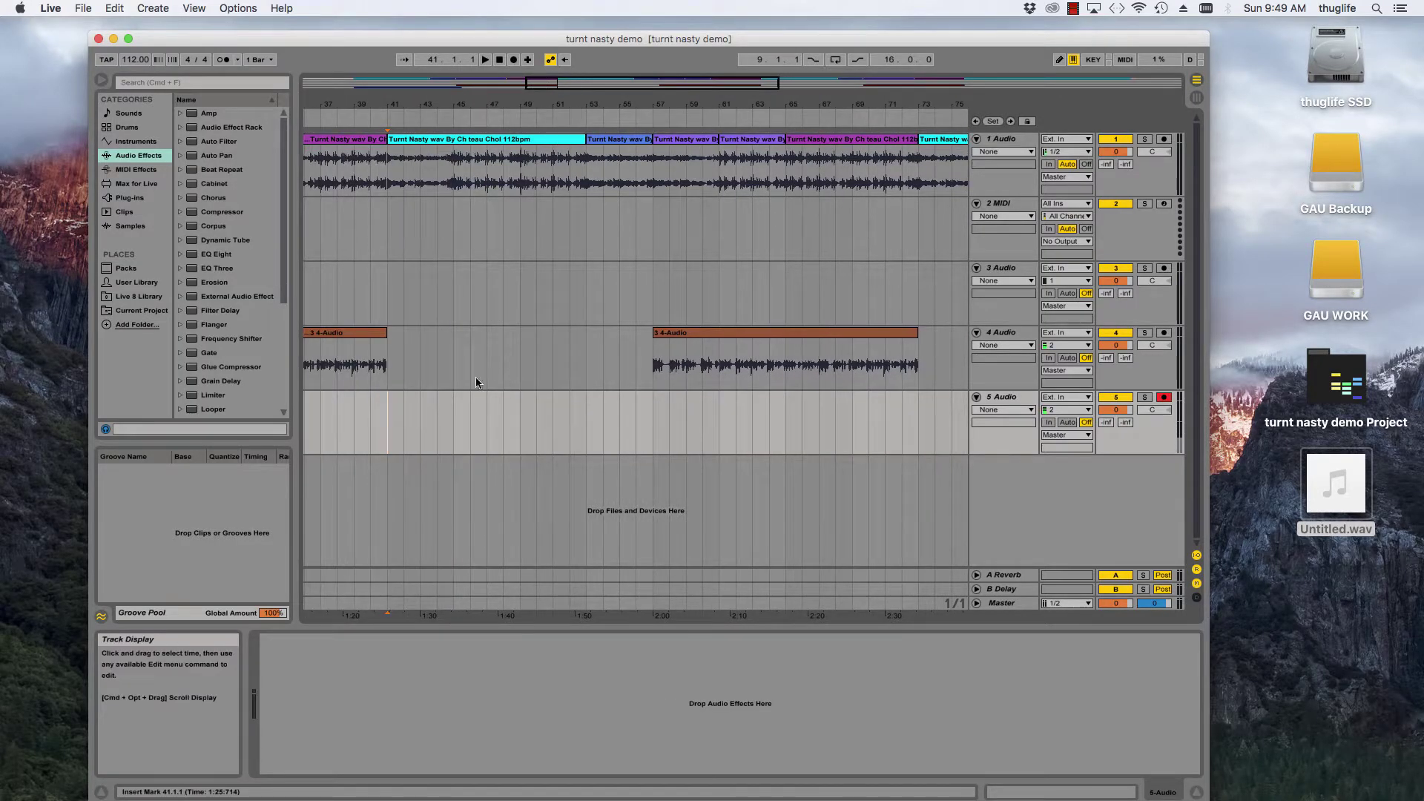
{"action": "scroll", "coordinate": [647, 391], "scroll_direction": "right", "scroll_amount": 10}
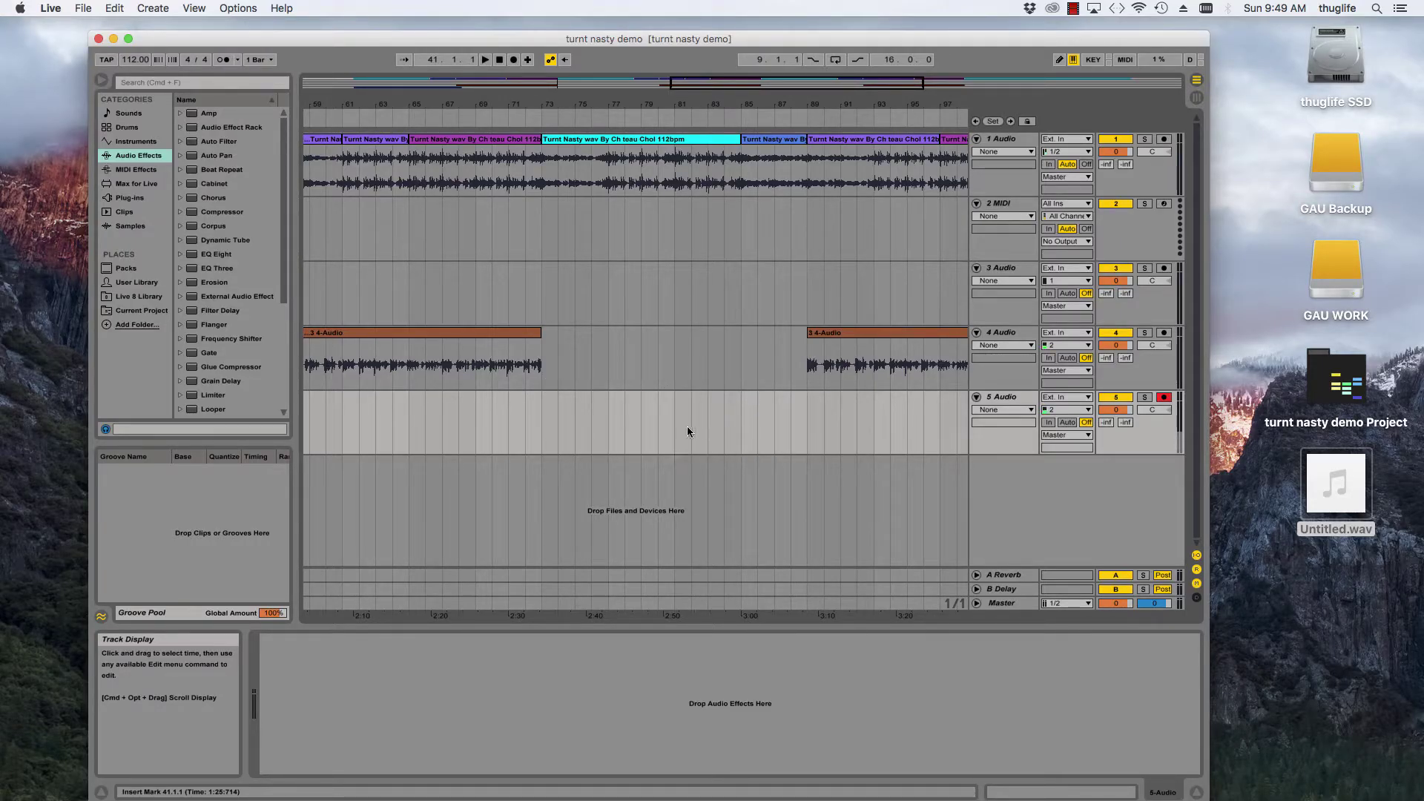
{"action": "left_click_drag", "start_coordinate": [797, 82], "coordinate": [347, 84]}
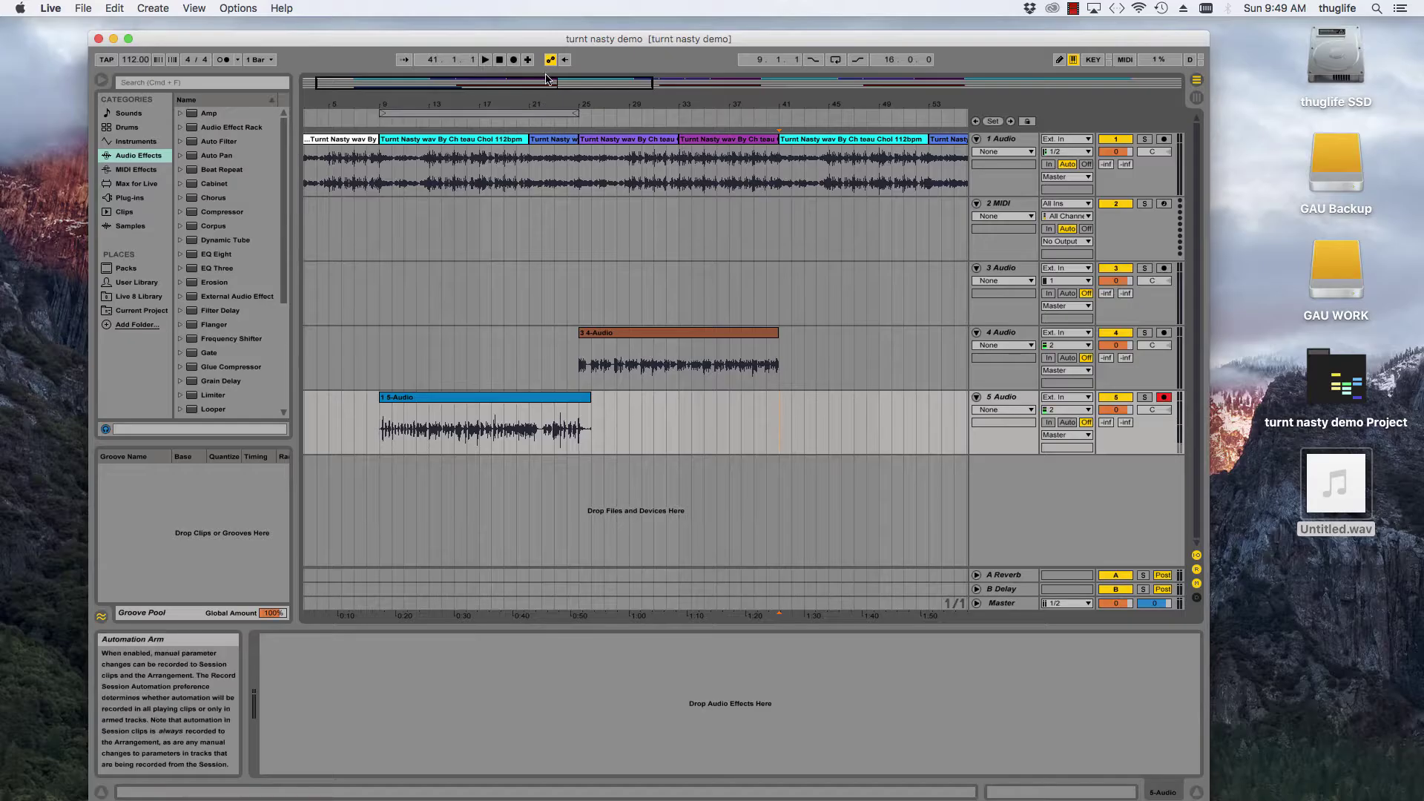
{"action": "left_click_drag", "start_coordinate": [541, 81], "coordinate": [542, 49]}
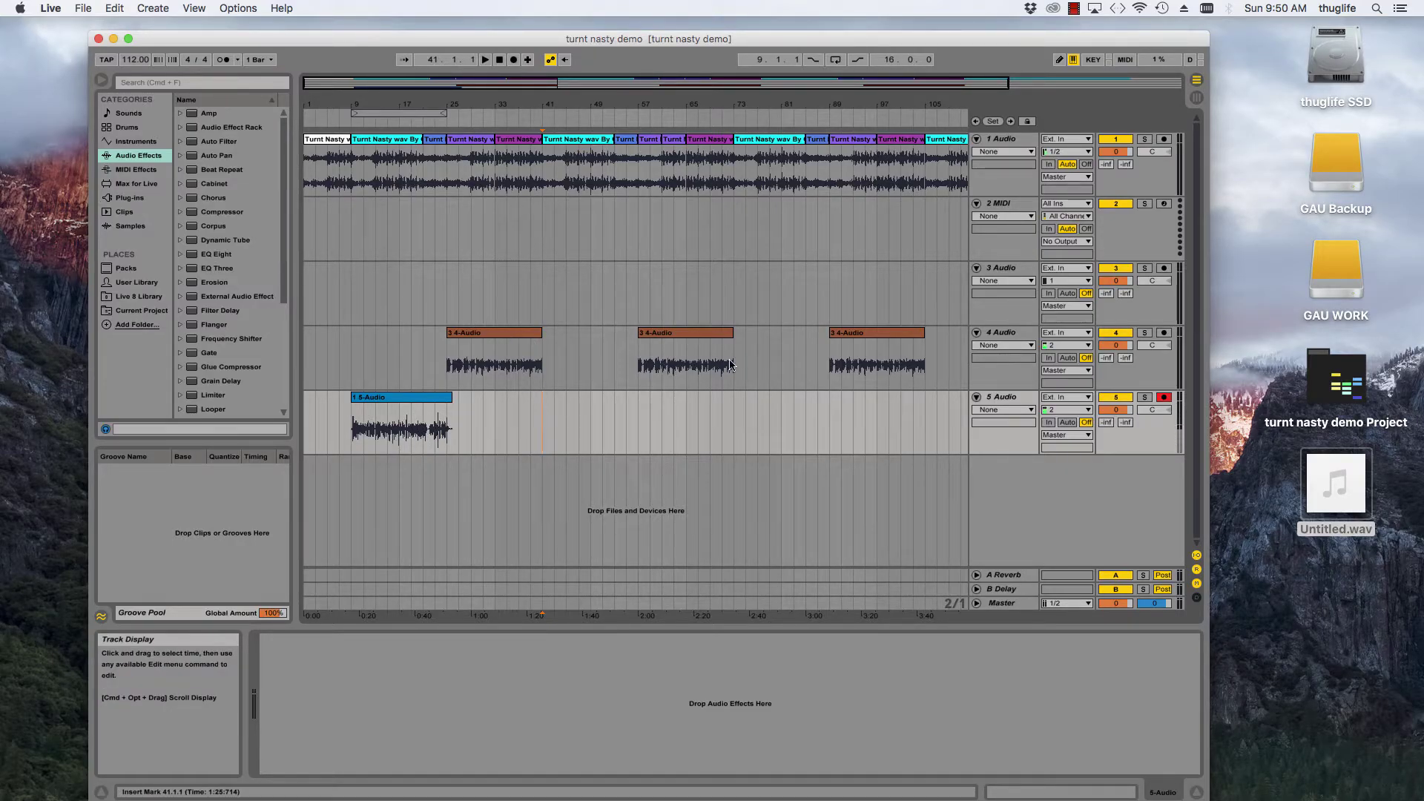
- Collect all and save the Live Set, copying files from elsewhere, other Projects, the User Library and Factory Packs into the project
{"action": "left_click", "coordinate": [83, 8]}
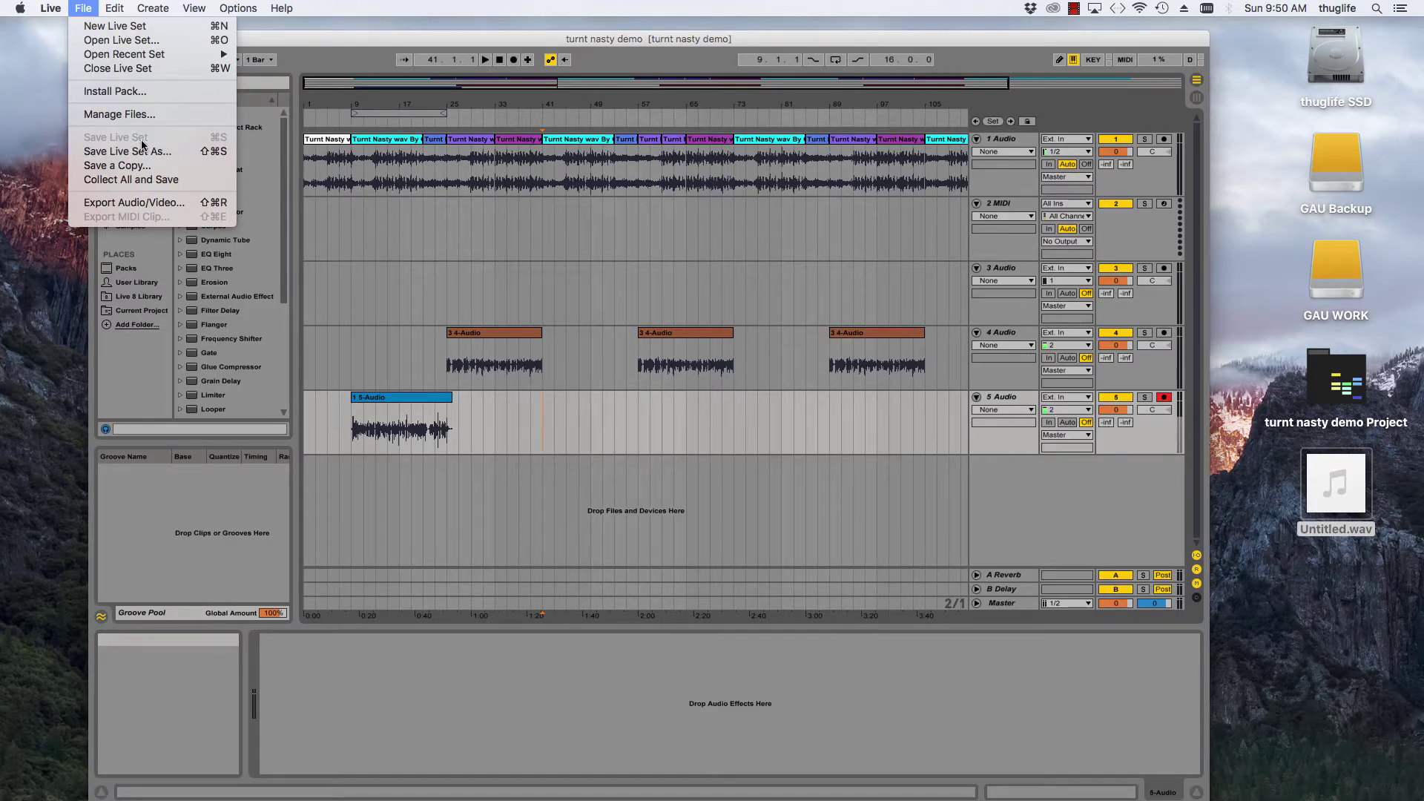
{"action": "left_click", "coordinate": [143, 180]}
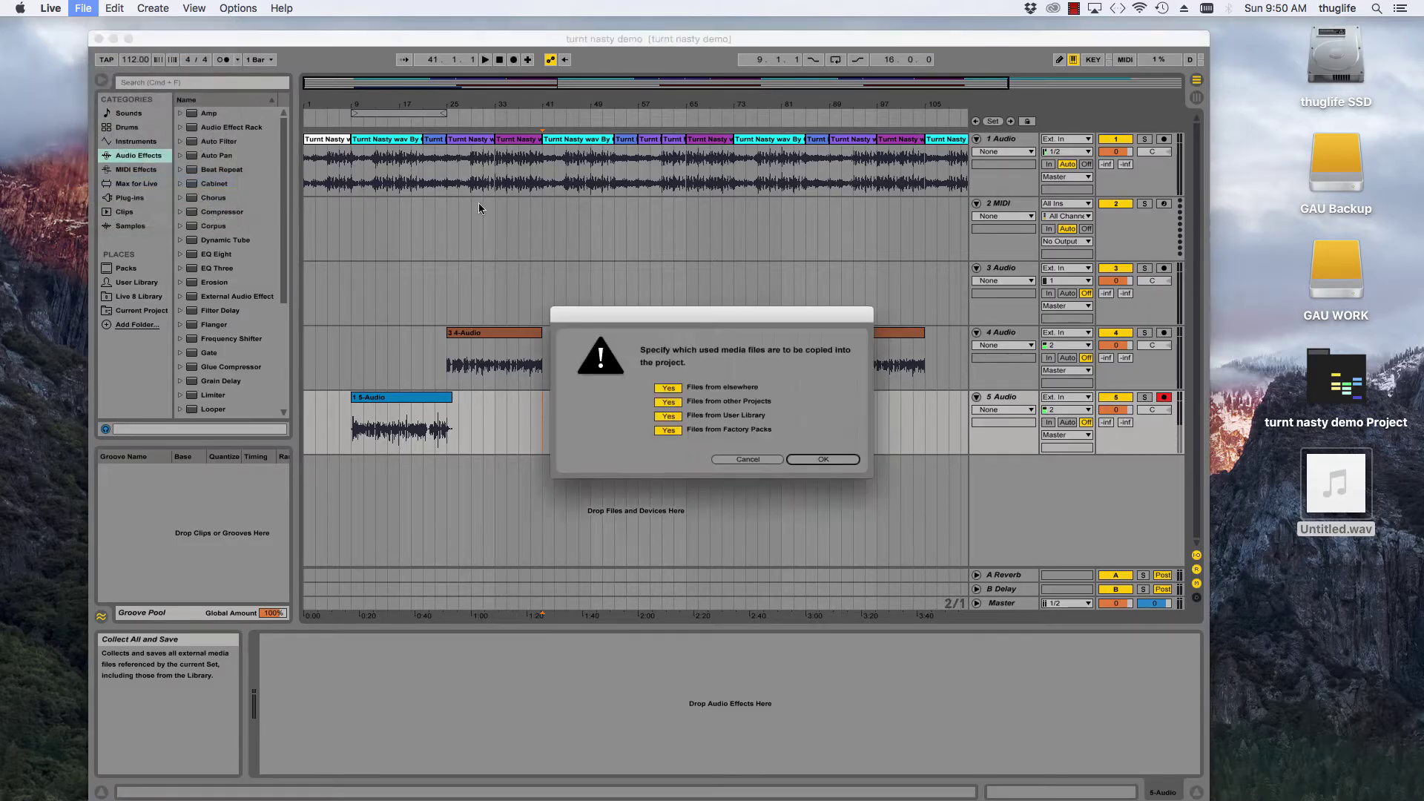
{"action": "left_click", "coordinate": [841, 460]}
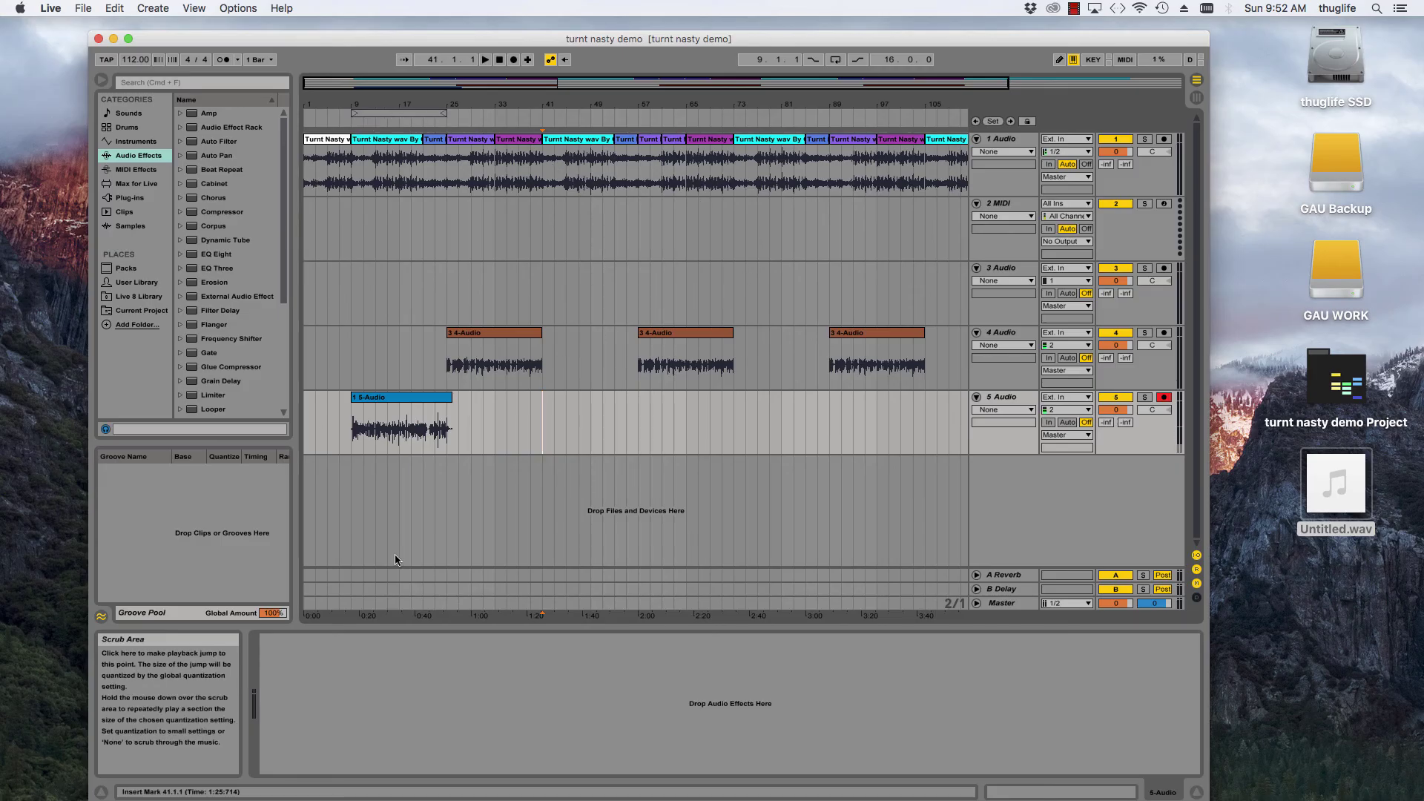
{"action": "mouse_move", "coordinate": [816, 790]}
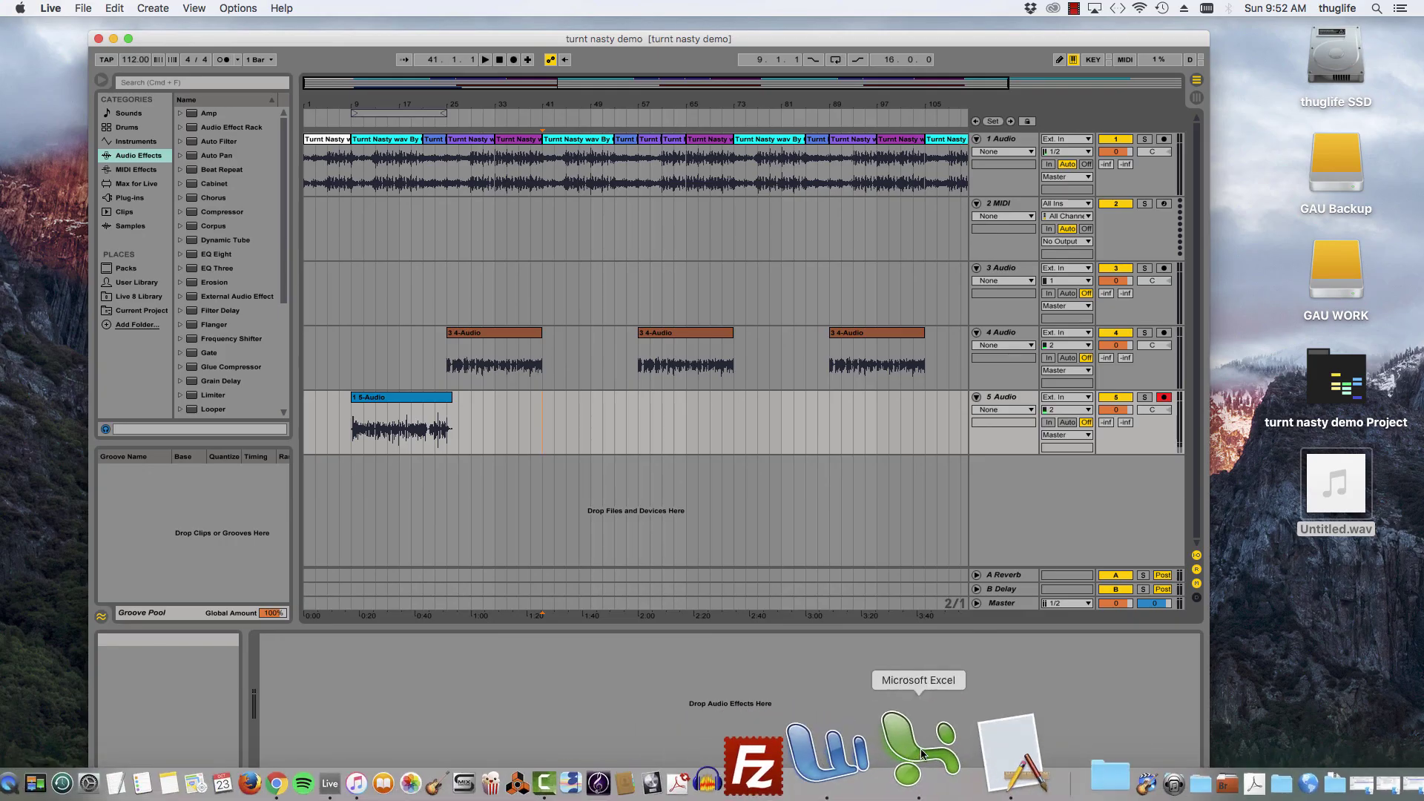